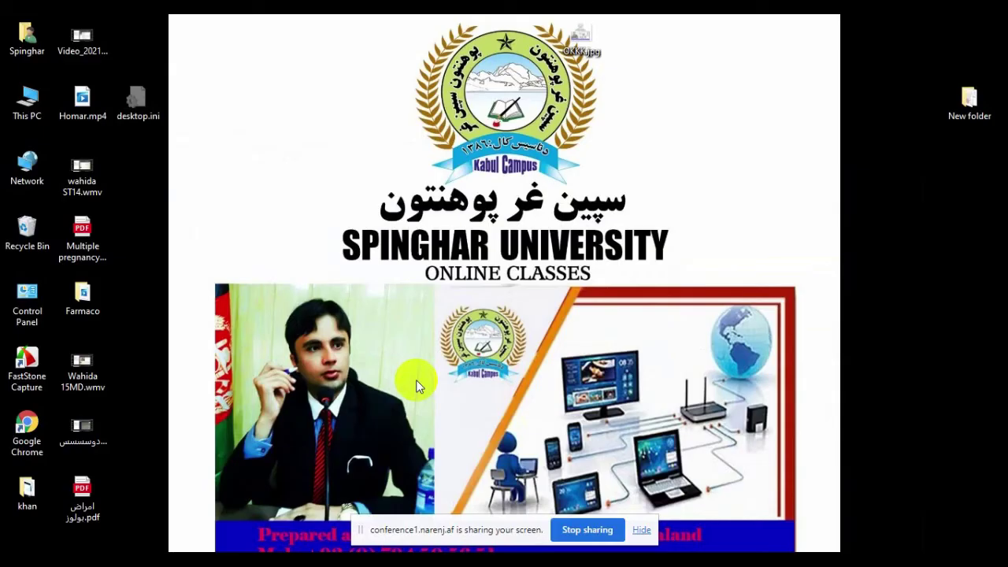
Refresh the desktop, launch Word from Search, and maximize its start screen
right_click(242, 396)
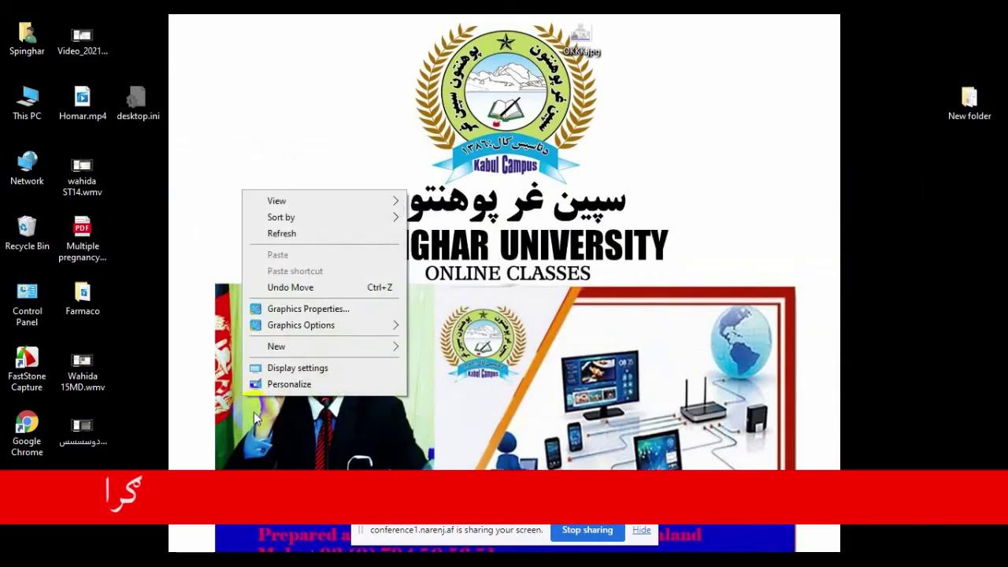
click(315, 235)
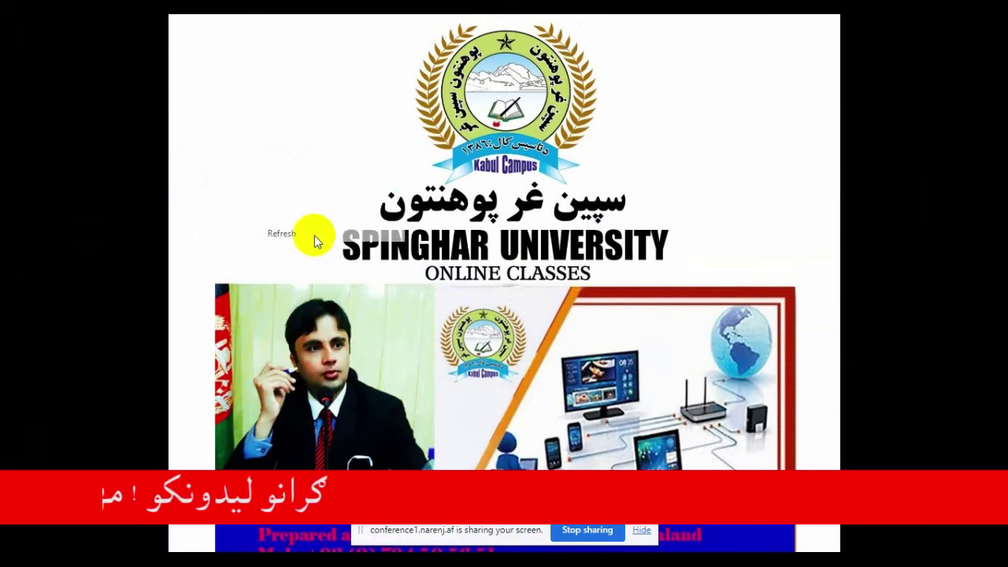
key(super+s)
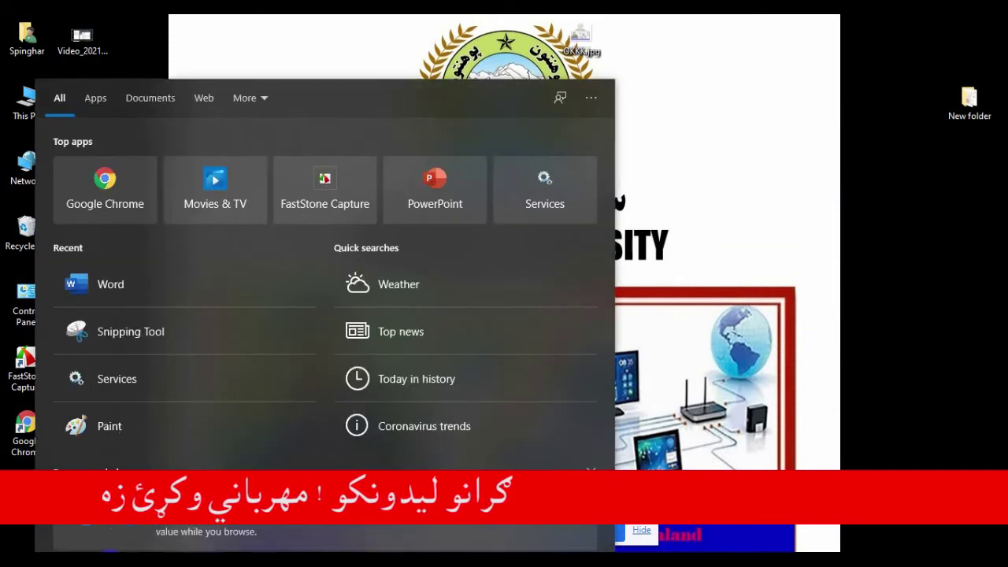
click(131, 280)
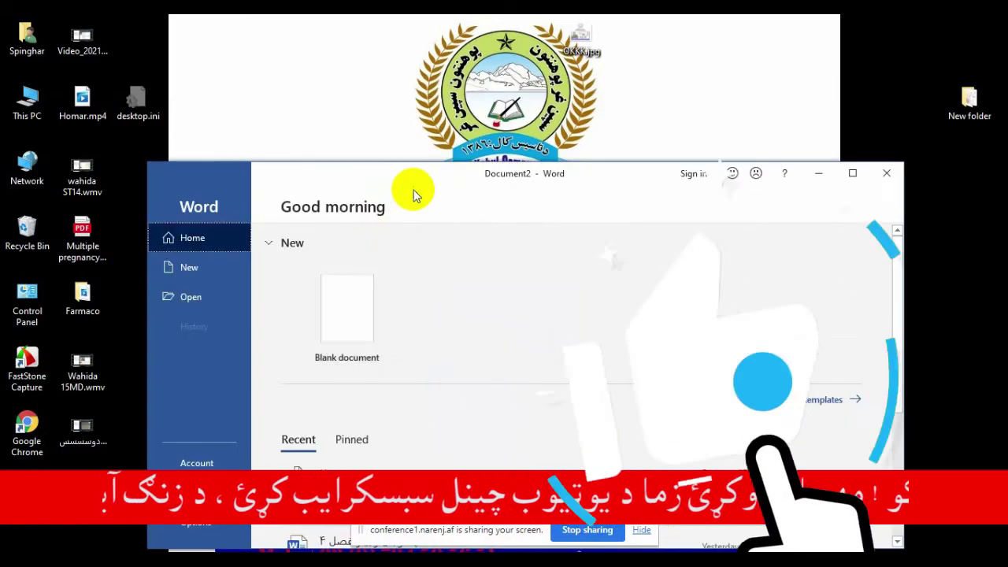
double_click(411, 180)
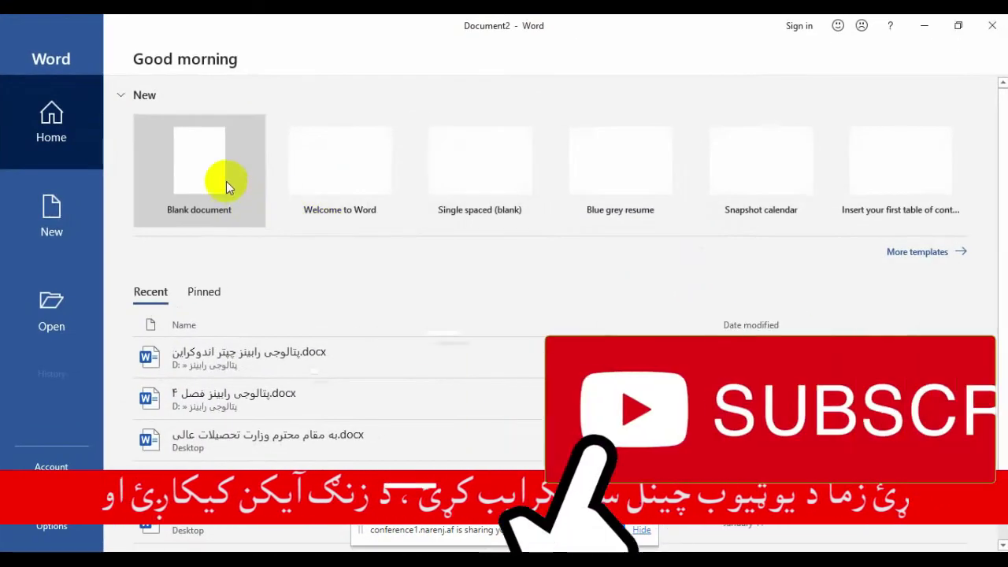
Create a new blank document (Document2) and show the References ribbon
click(223, 180)
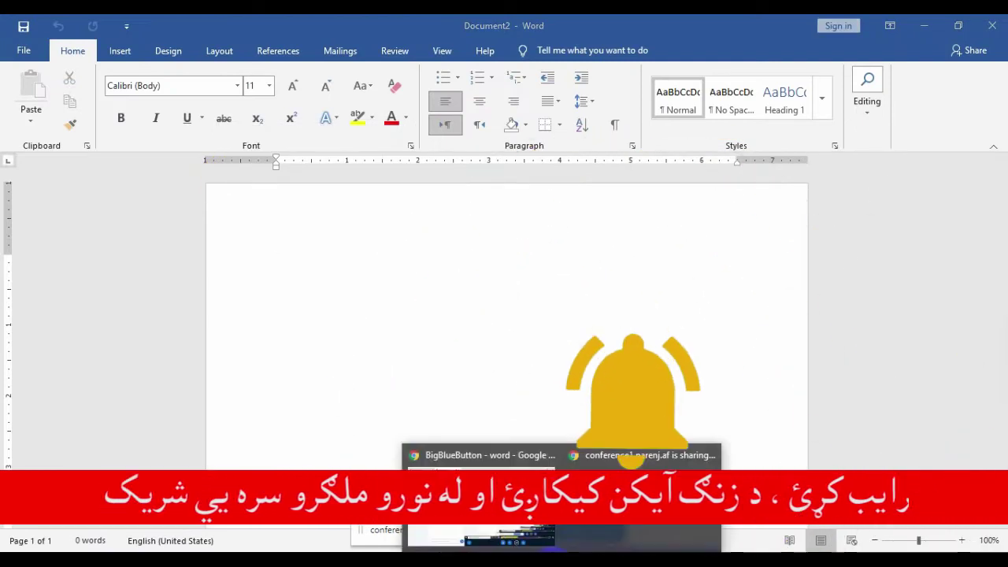
click(482, 496)
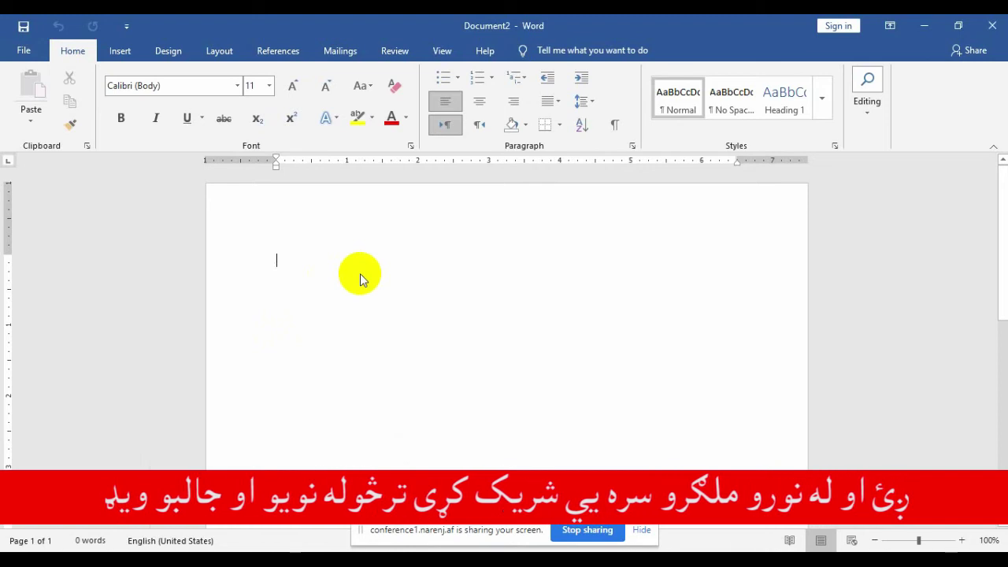
click(281, 54)
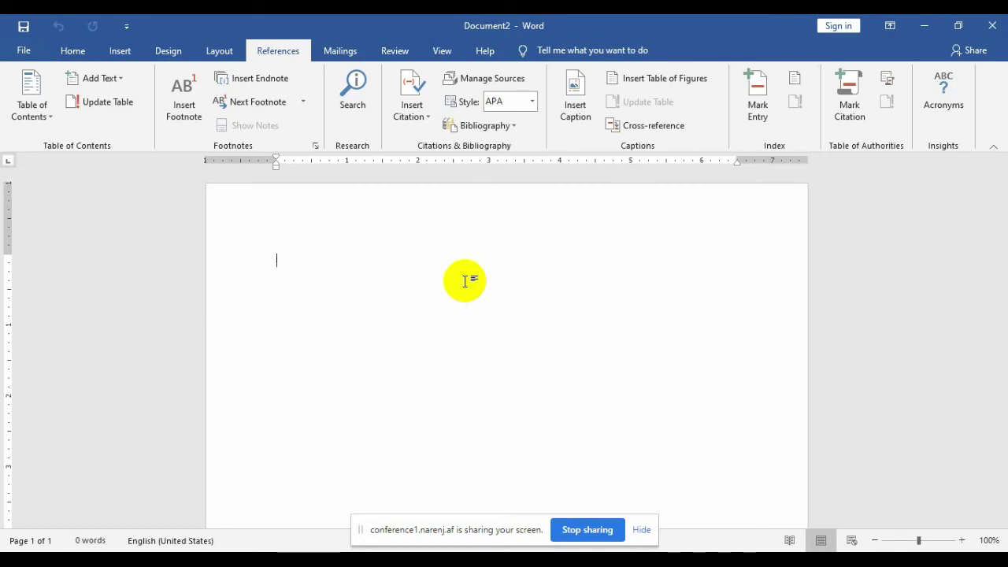
Generate sample text with =rand() and =rand(99), then return to the top of the document
text(=rand()
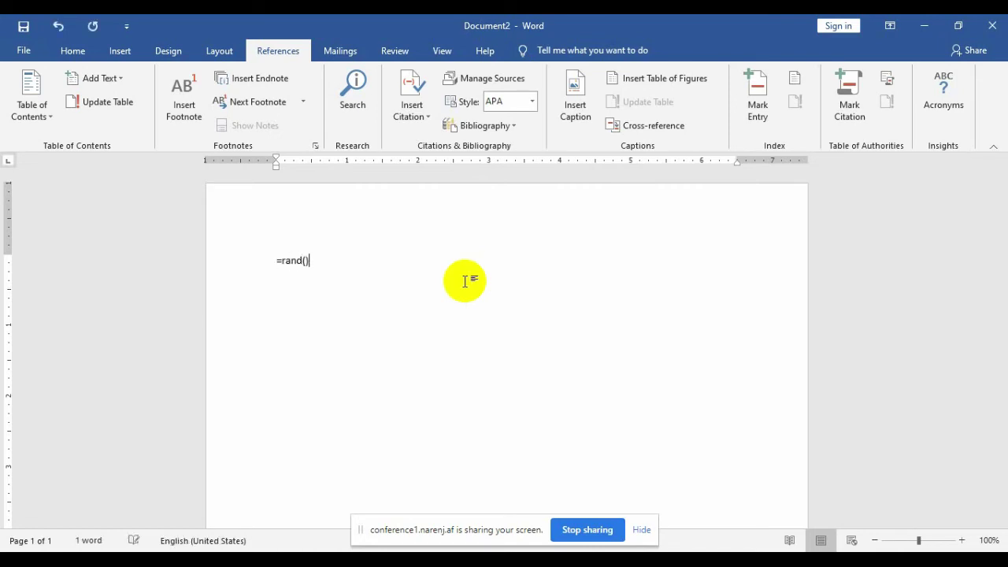
key(Return)
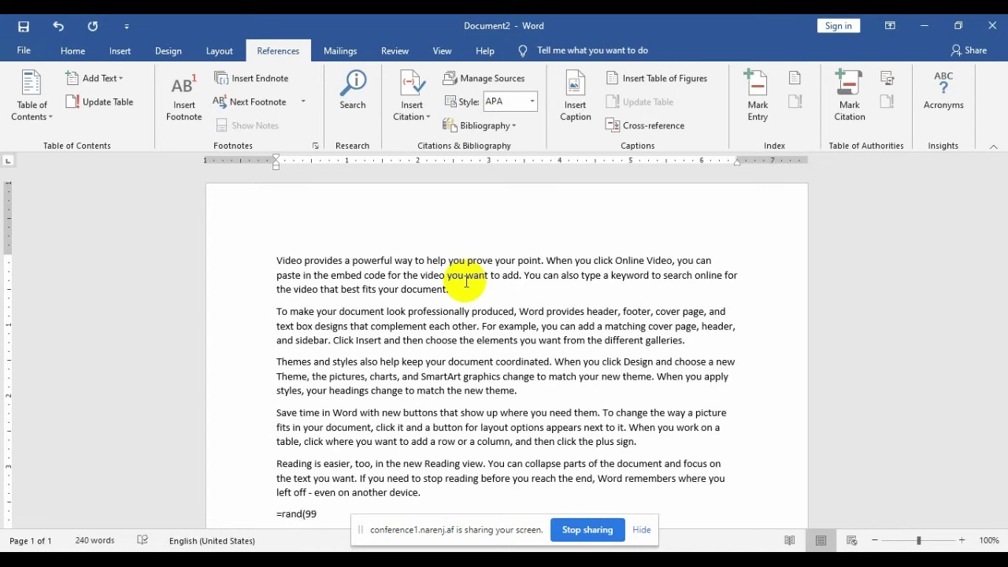
key(Return)
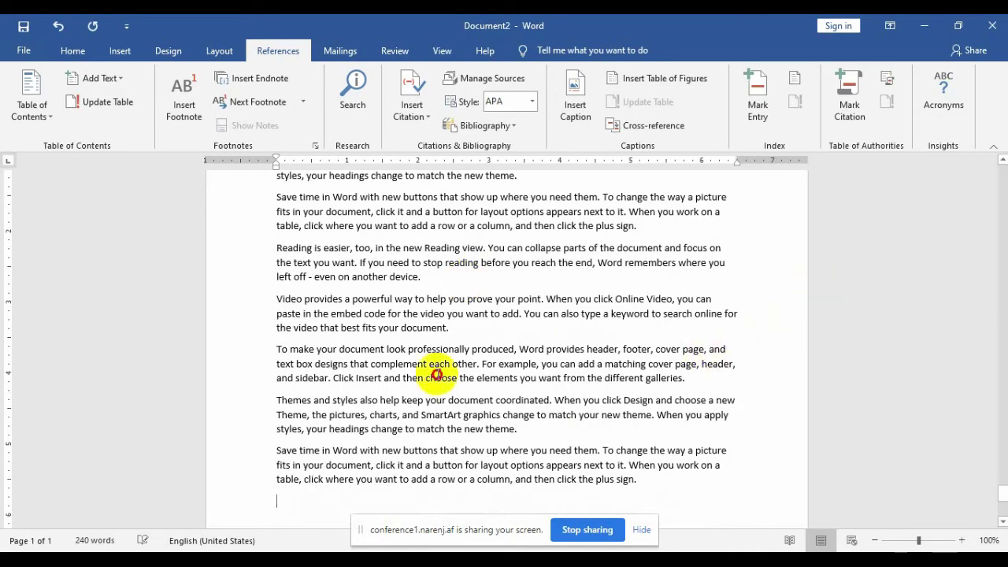
drag(1002, 489, 999, 138)
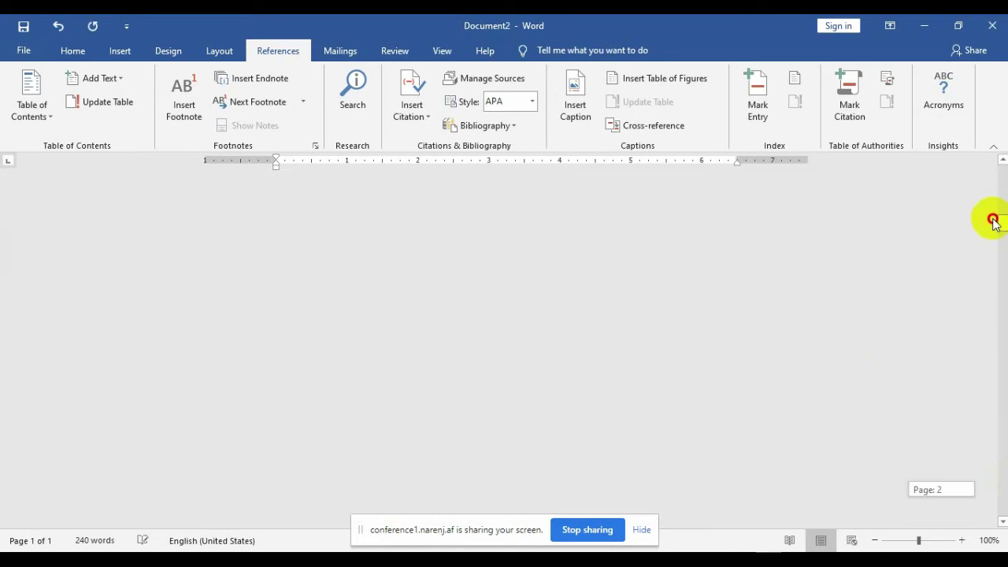
click(526, 356)
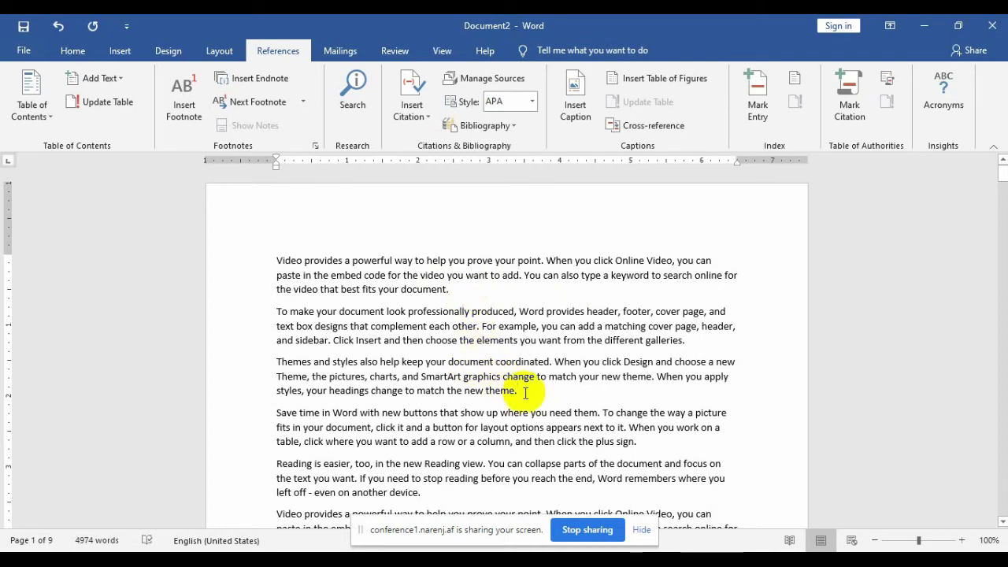
Type 'Pen' after 'theme.' with a separating space and select the word
text(Pen)
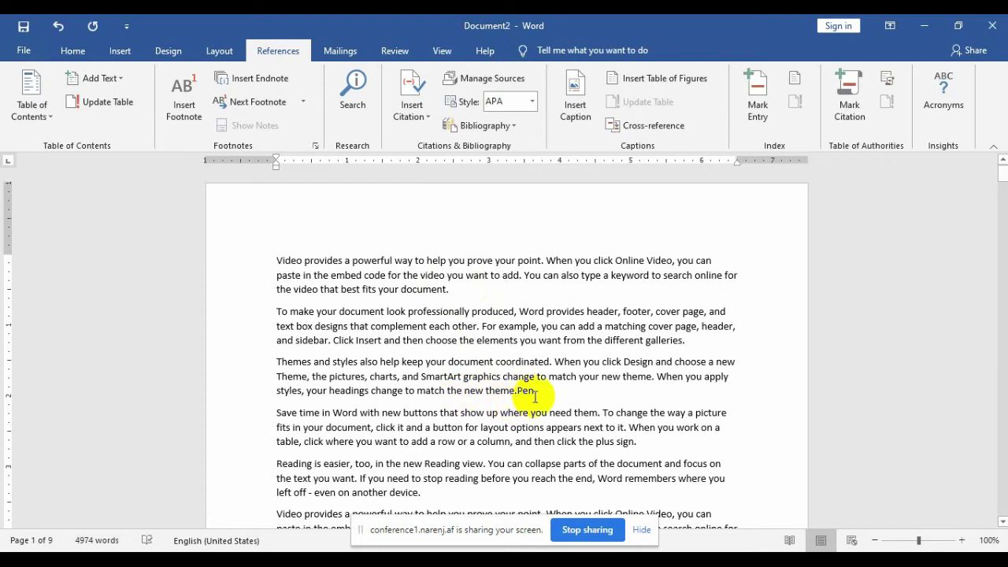
drag(536, 394, 513, 387)
key(ctrl+c)
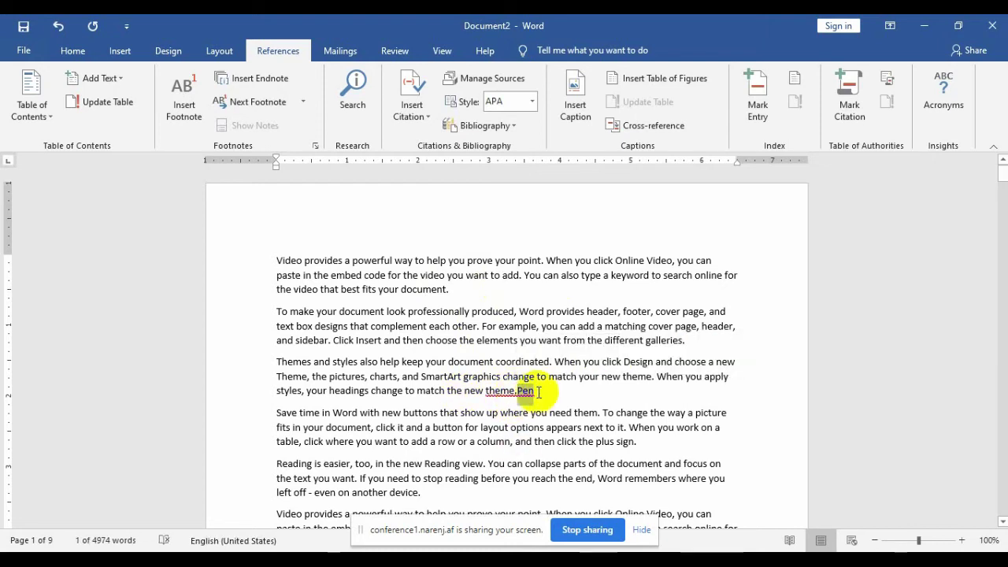
click(518, 391)
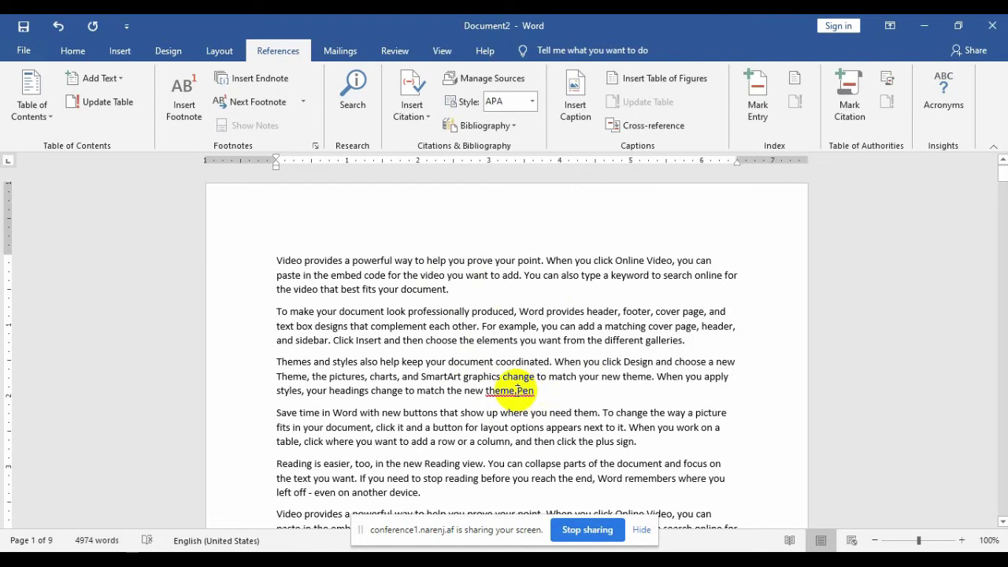
click(523, 390)
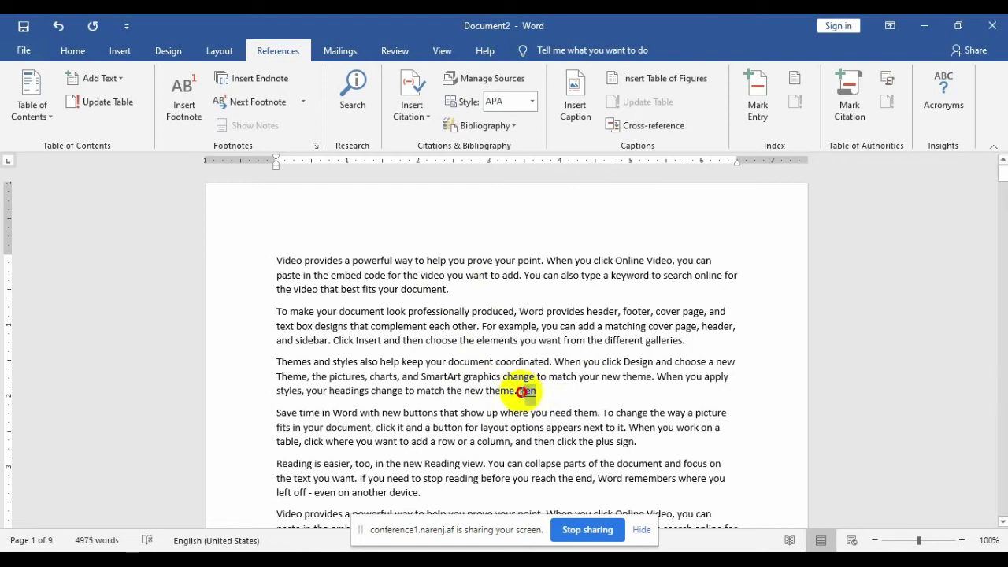
double_click(520, 391)
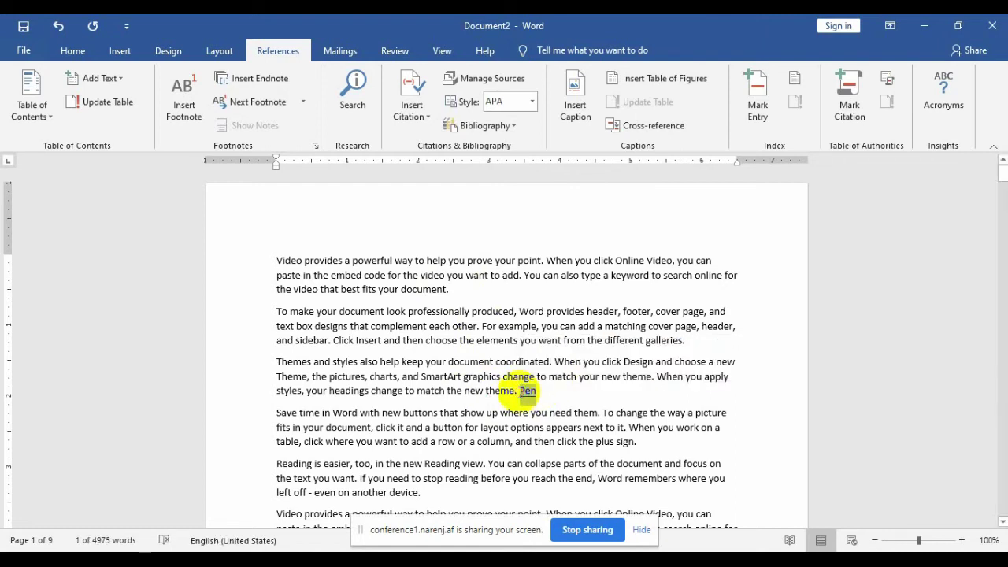
Paste 'Pen' after 'theme.' and after 'device.' further down the document
drag(1002, 175, 997, 209)
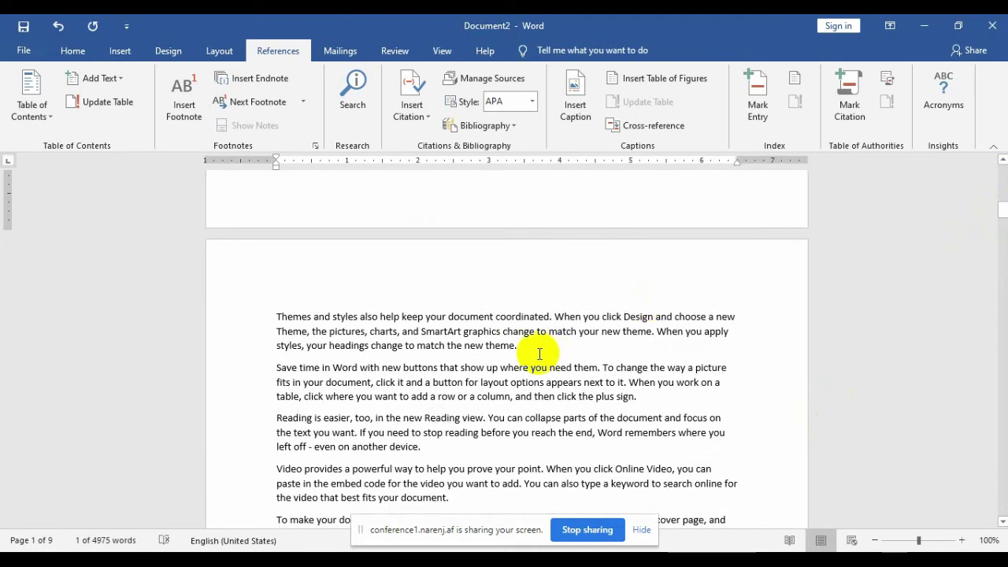
click(539, 353)
key(ctrl+v)
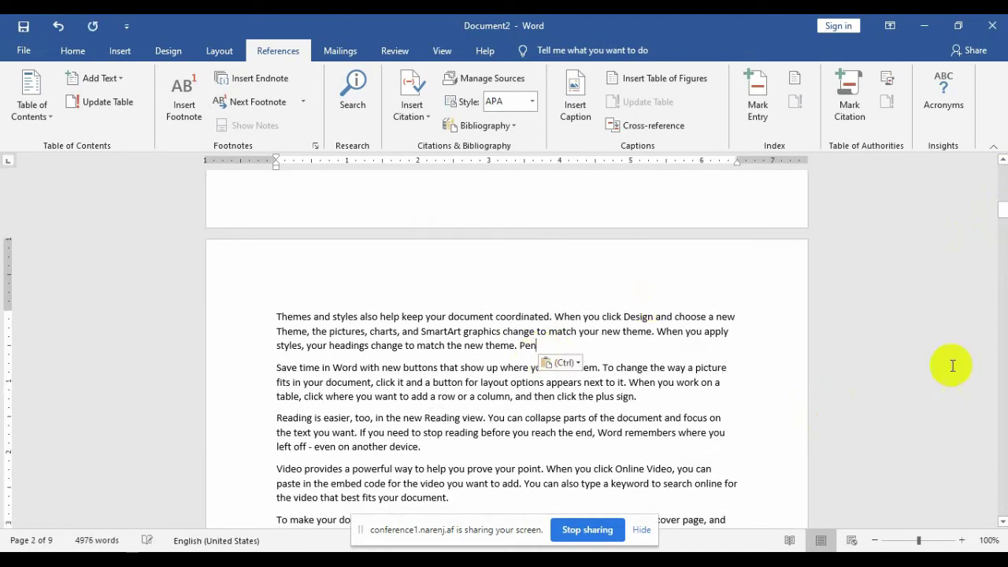
drag(1002, 206, 1003, 260)
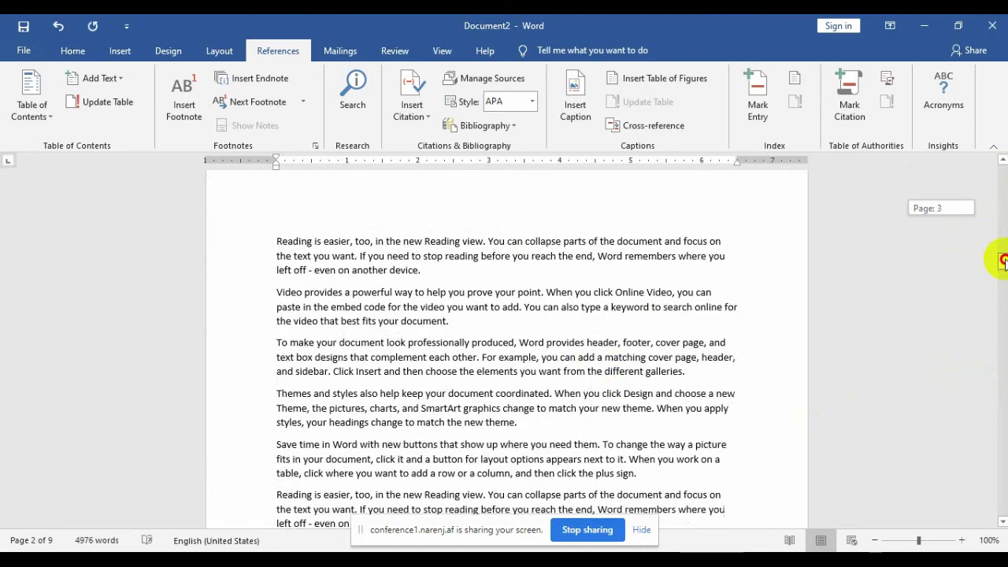
click(526, 497)
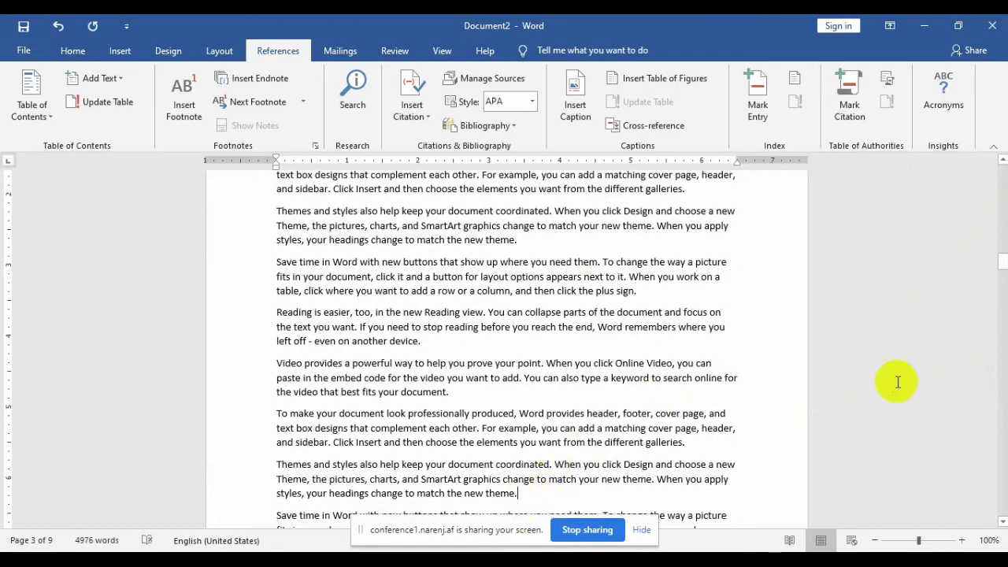
drag(1001, 261, 998, 324)
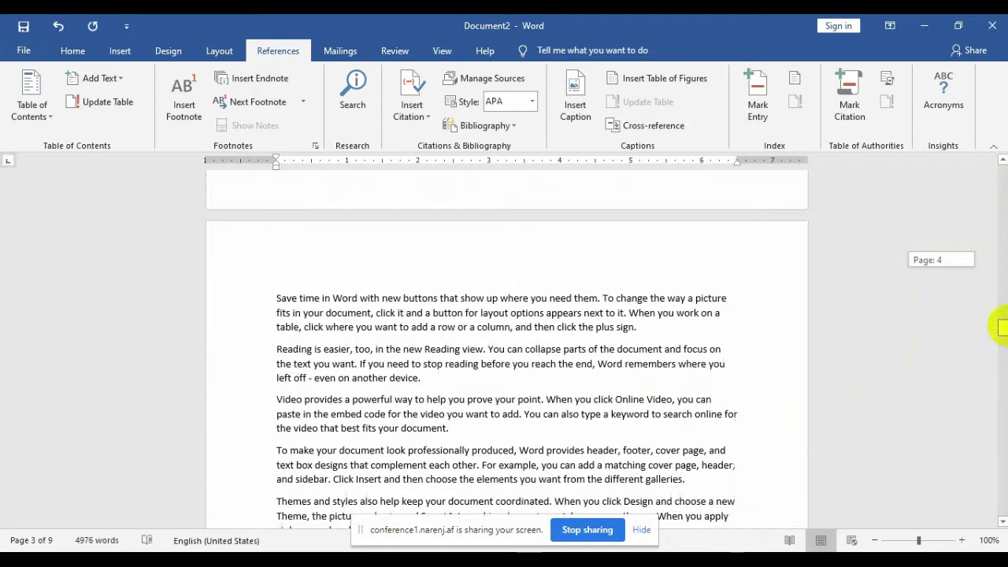
click(482, 371)
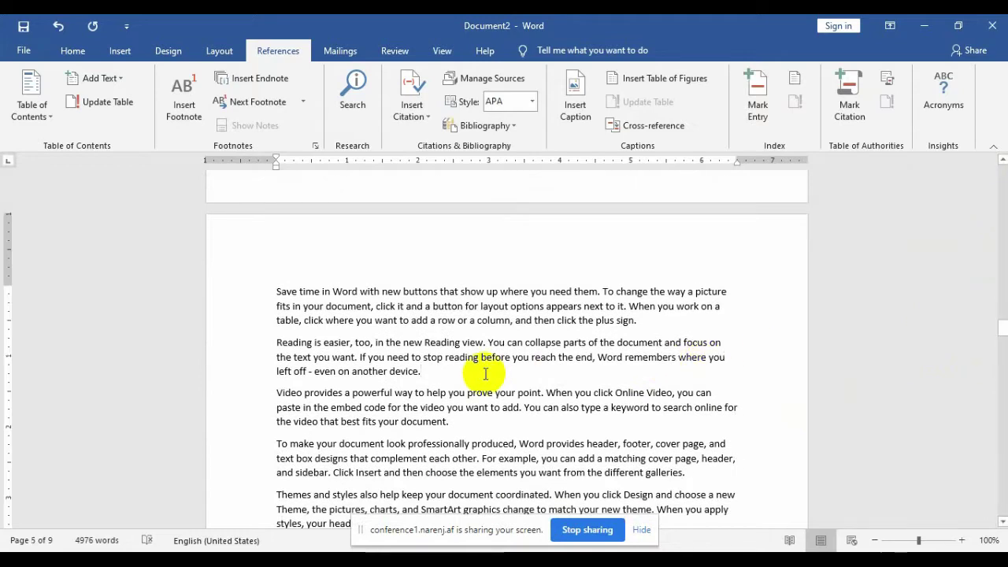
key(ctrl+v)
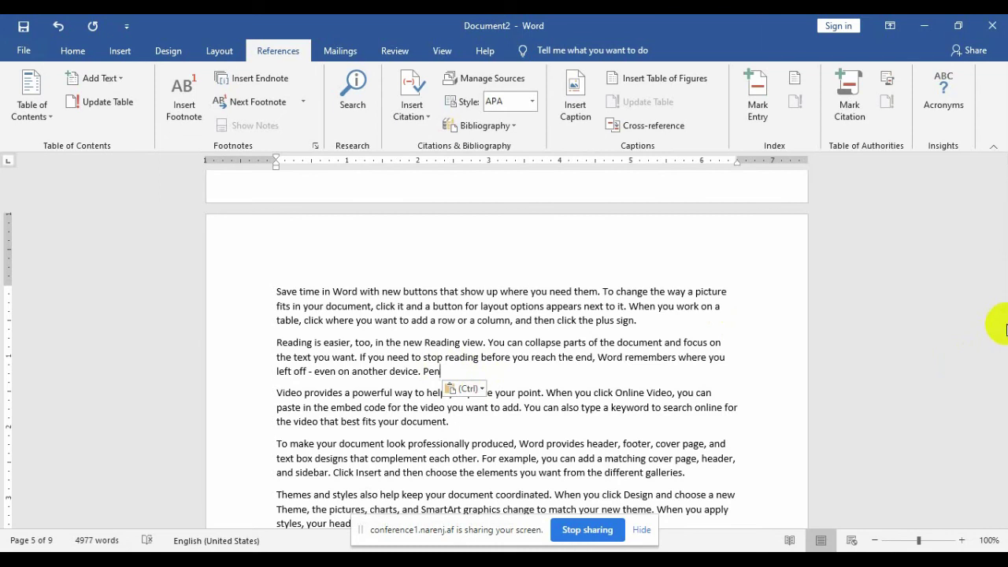
Move to page 7 and place the cursor after 'the new theme.' in the Themes paragraph
drag(1005, 329, 1005, 334)
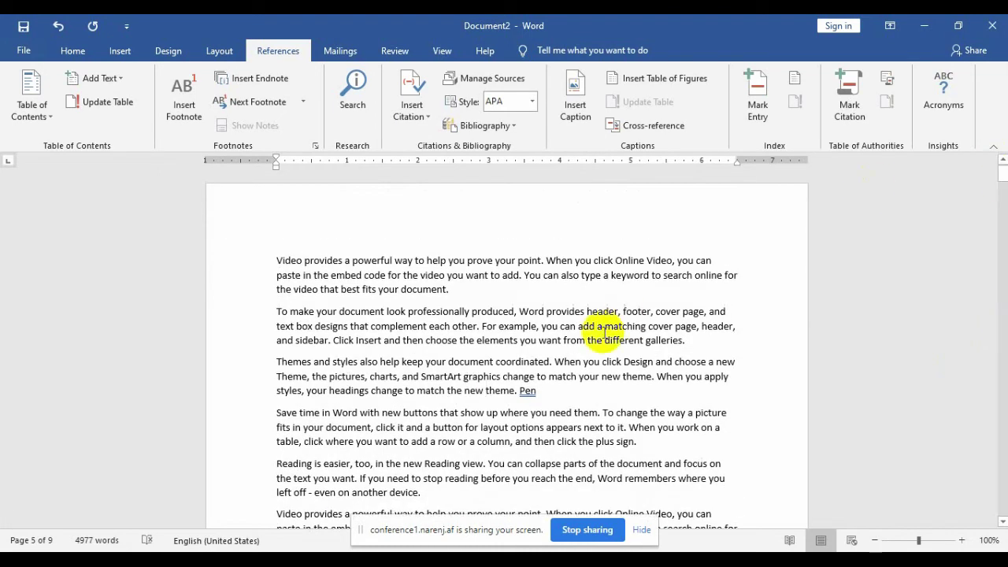
click(1004, 188)
drag(1003, 190, 1001, 397)
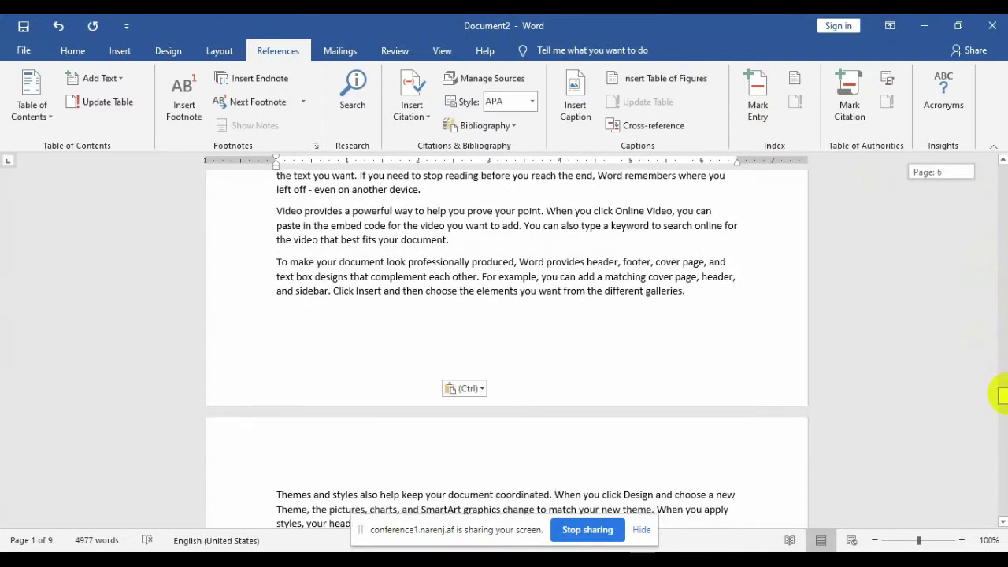
click(551, 450)
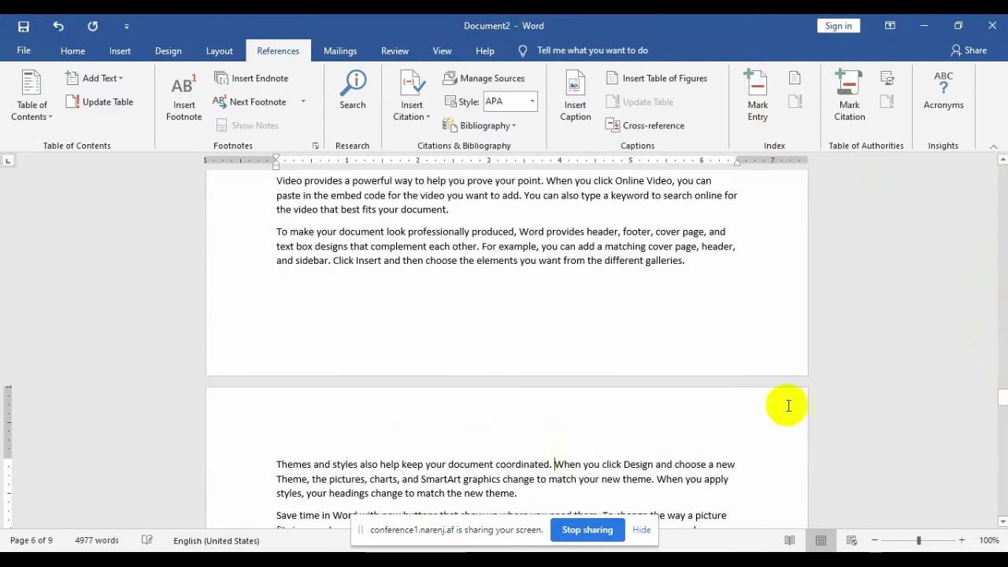
drag(1000, 399, 999, 404)
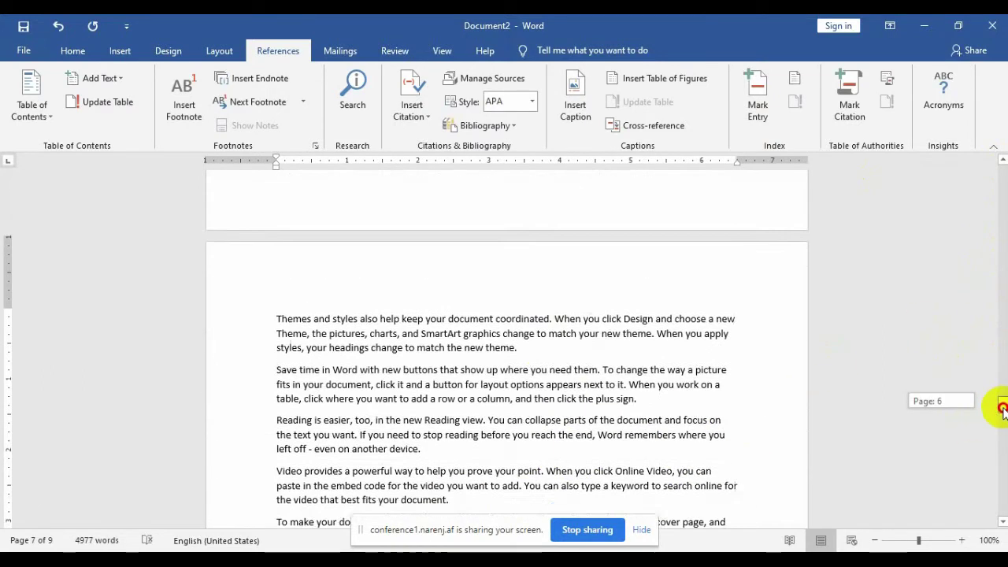
click(545, 348)
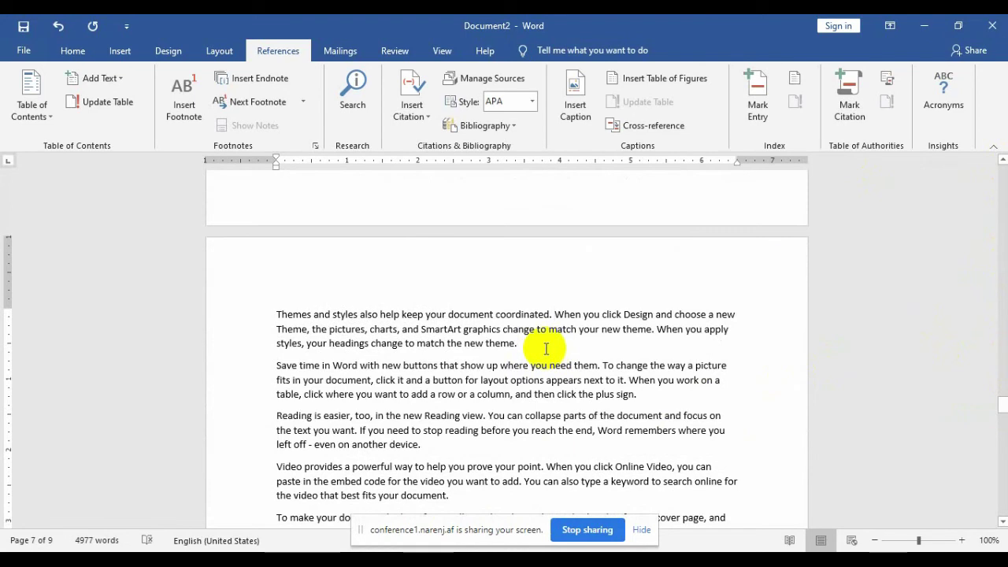
Type 'Book', copy it, and paste it after paragraph ends on pages 8 and 9
text(Book)
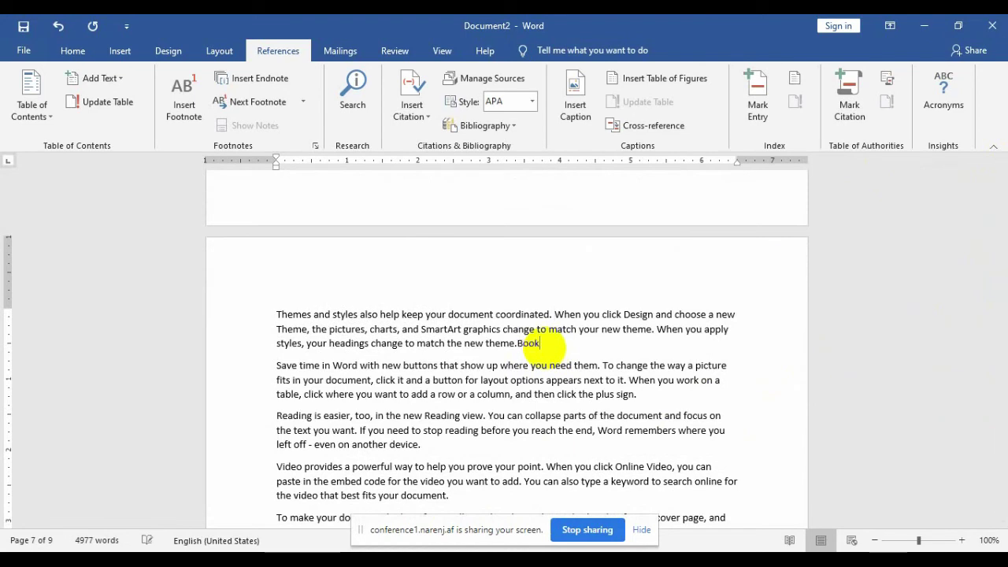
double_click(521, 347)
key(ctrl+c)
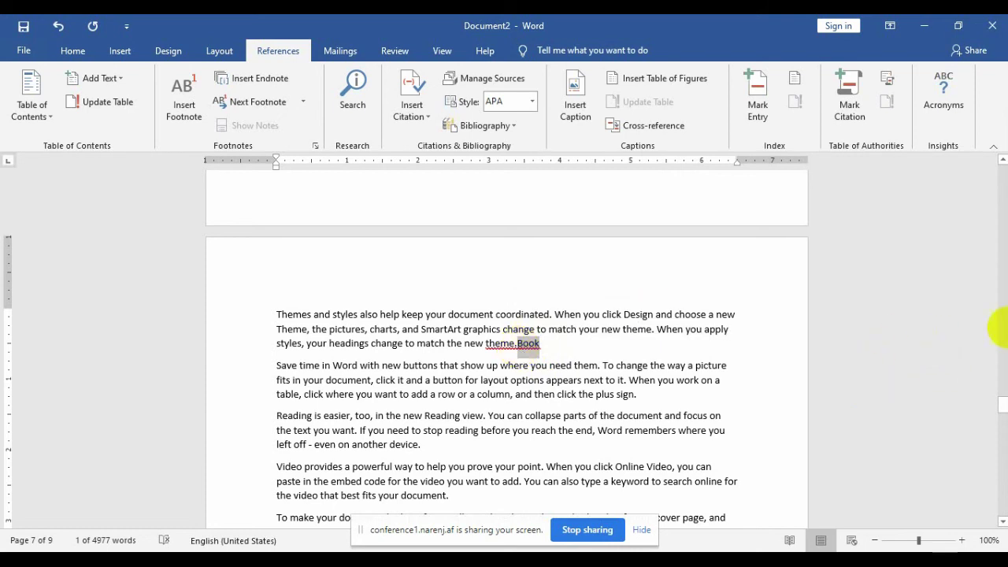
drag(1002, 403, 1002, 449)
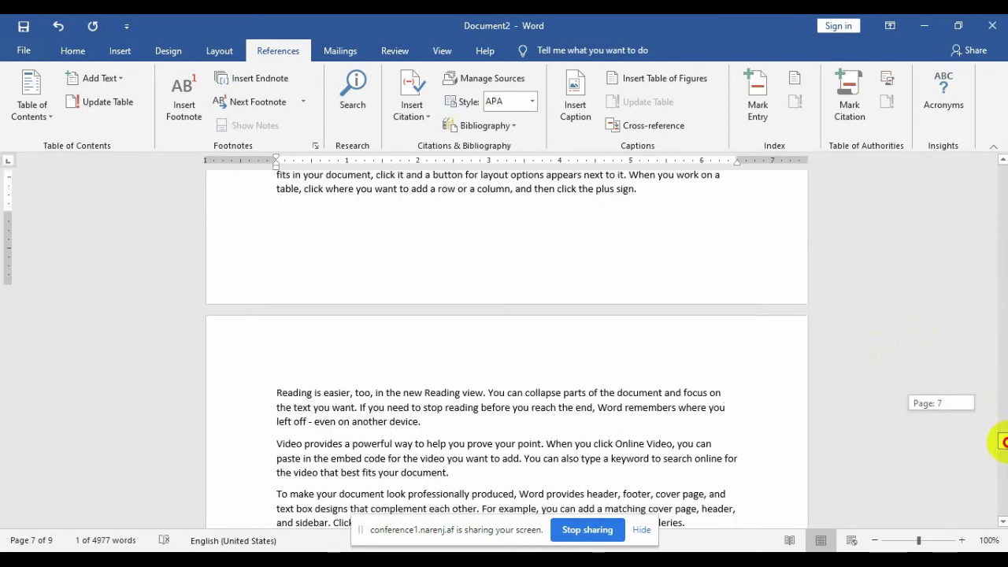
click(533, 375)
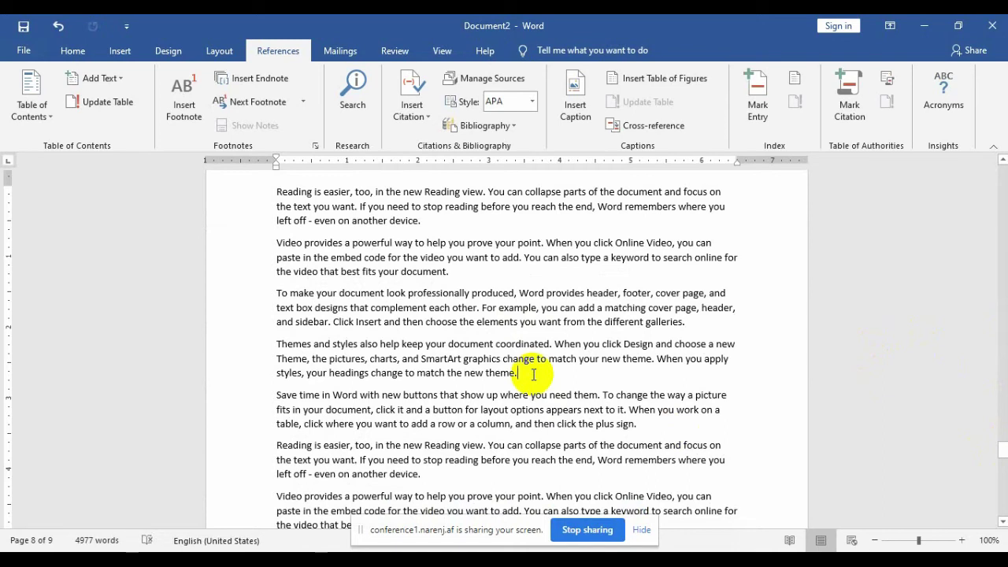
key(ctrl+v)
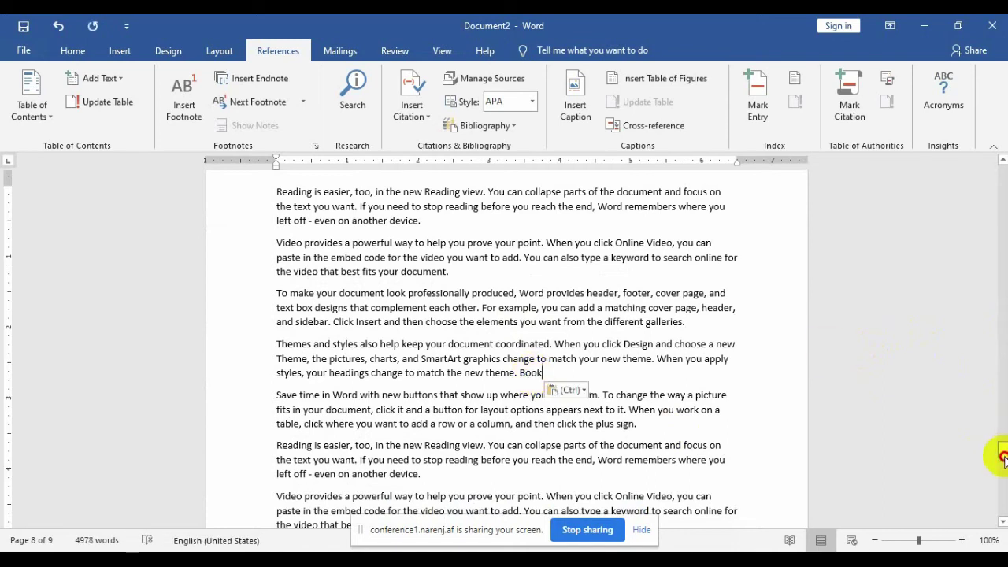
drag(1002, 457, 1002, 496)
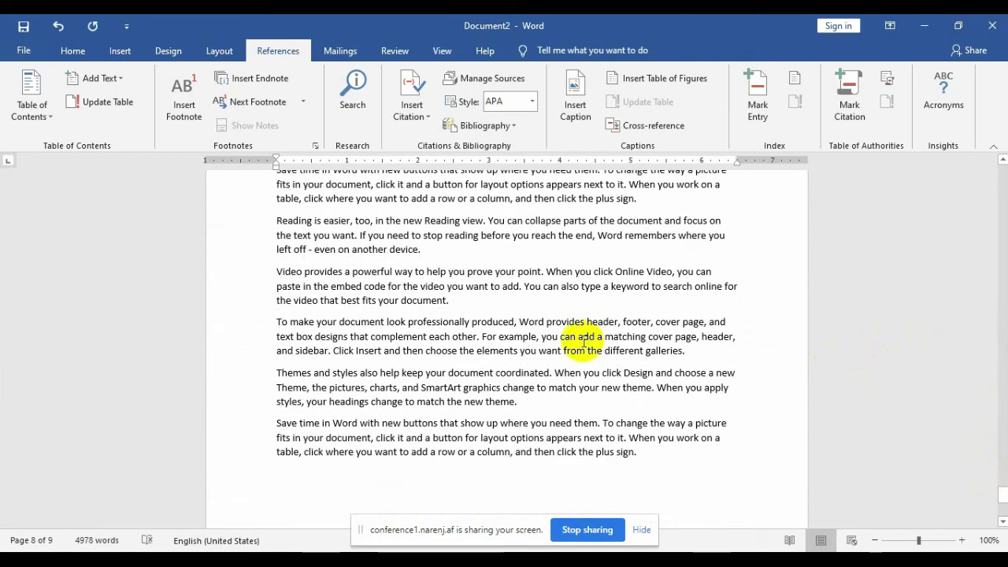
click(474, 300)
key(ctrl+v)
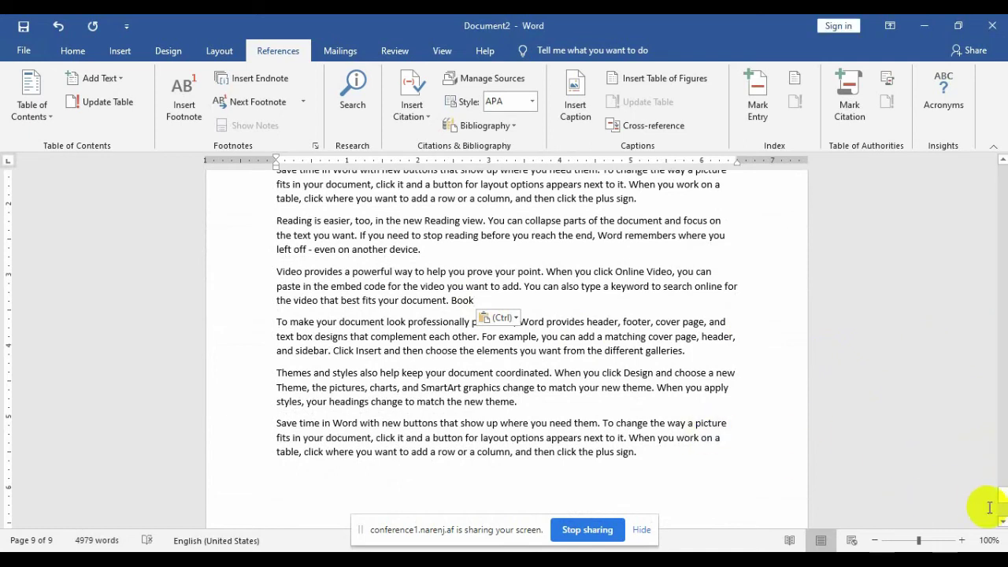
mouse_move(1002, 498)
mouse_down()
mouse_move(1002, 511)
mouse_move(992, 173)
mouse_up()
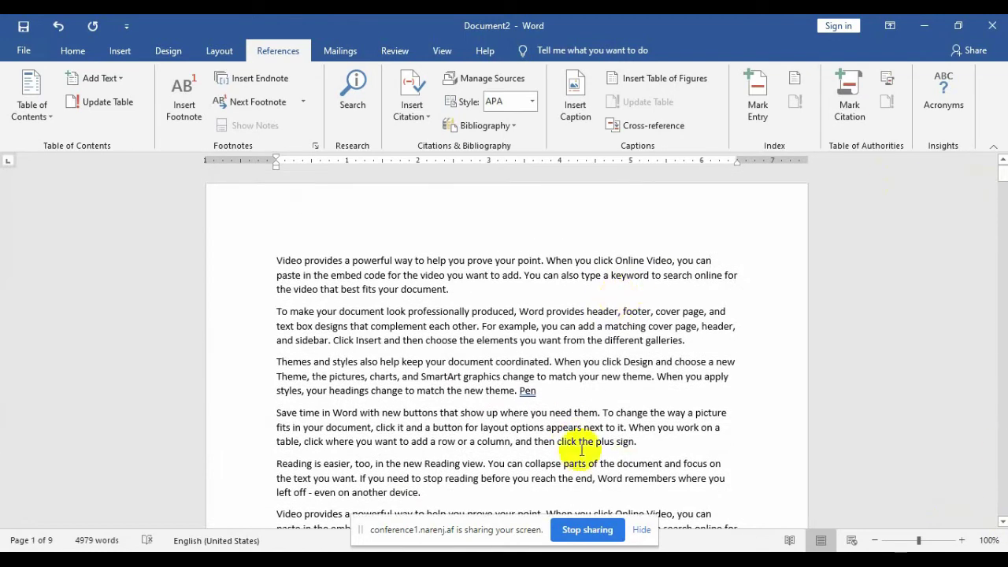
Add 'notebook' after 'device.' on page 1, copy it, and paste it after the Themes paragraph
click(430, 492)
text(notebook)
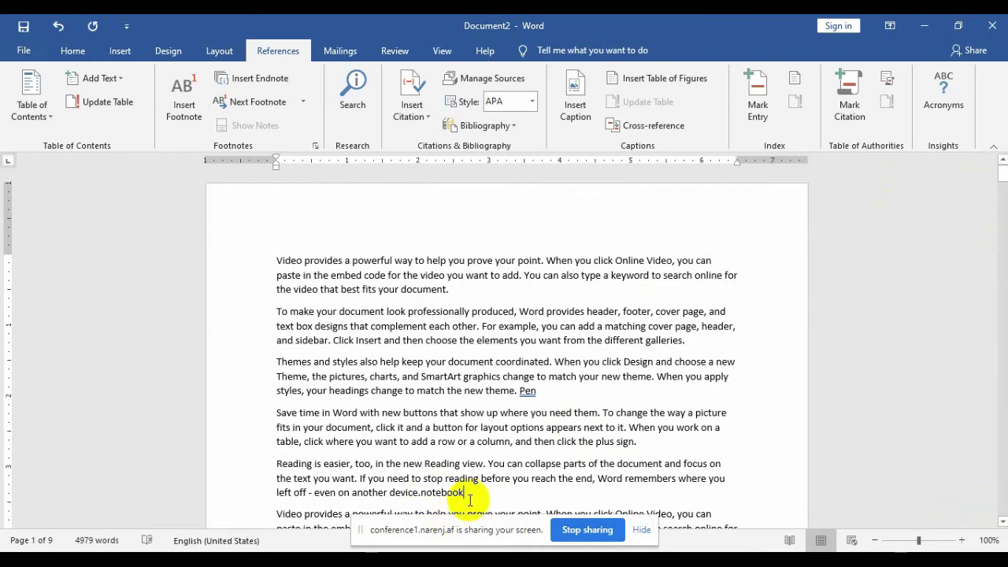
double_click(422, 492)
key(ctrl+c)
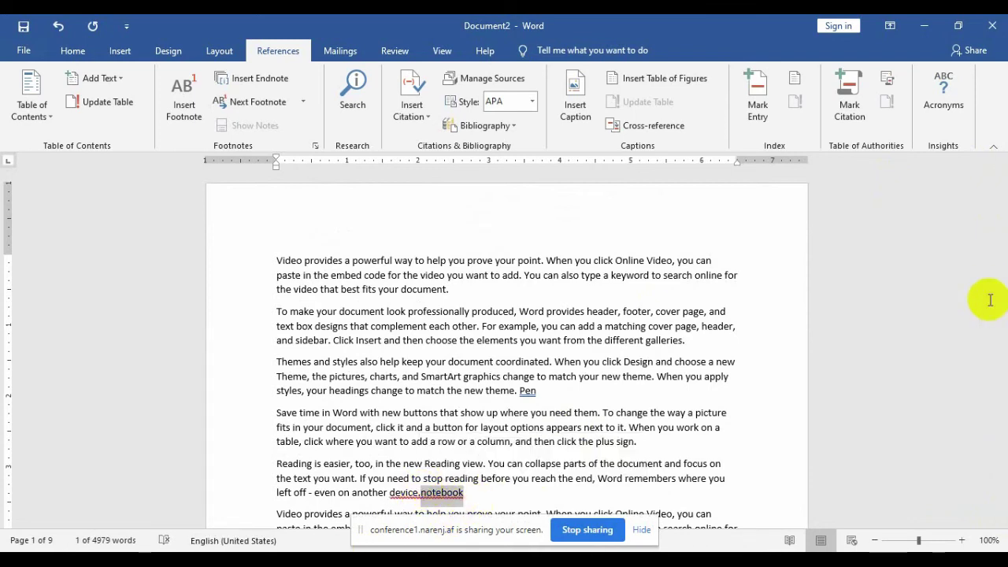
drag(1001, 178, 1002, 233)
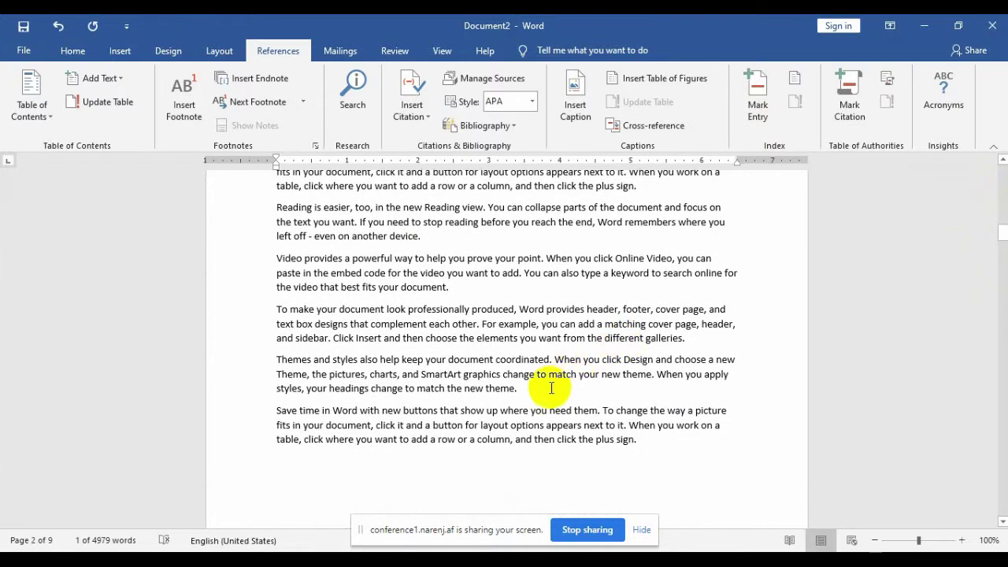
click(549, 389)
key(ctrl+v)
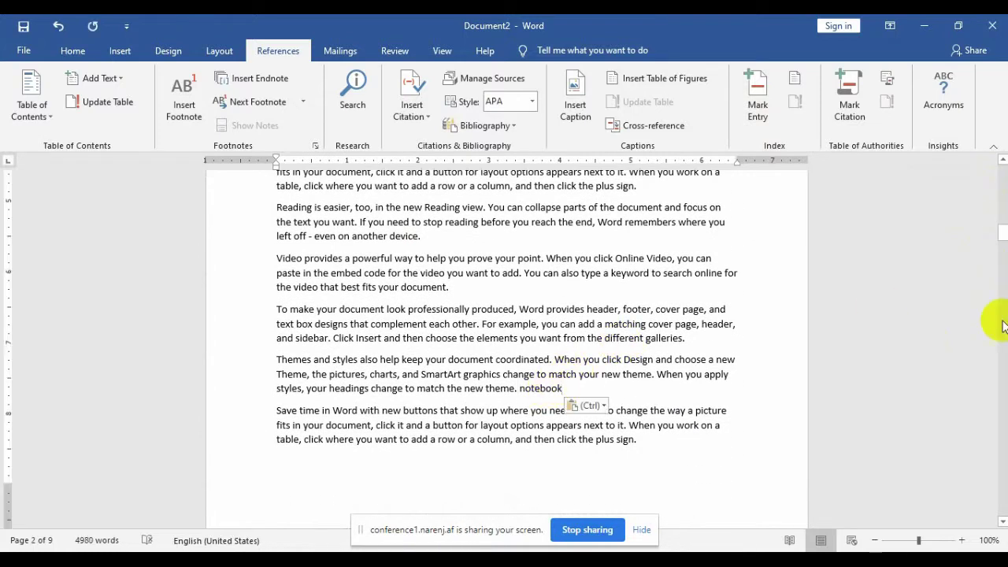
Paste 'notebook' at another paragraph end and after 'document.' on page 8
scroll(990, 342, down, 2)
key(ctrl+z)
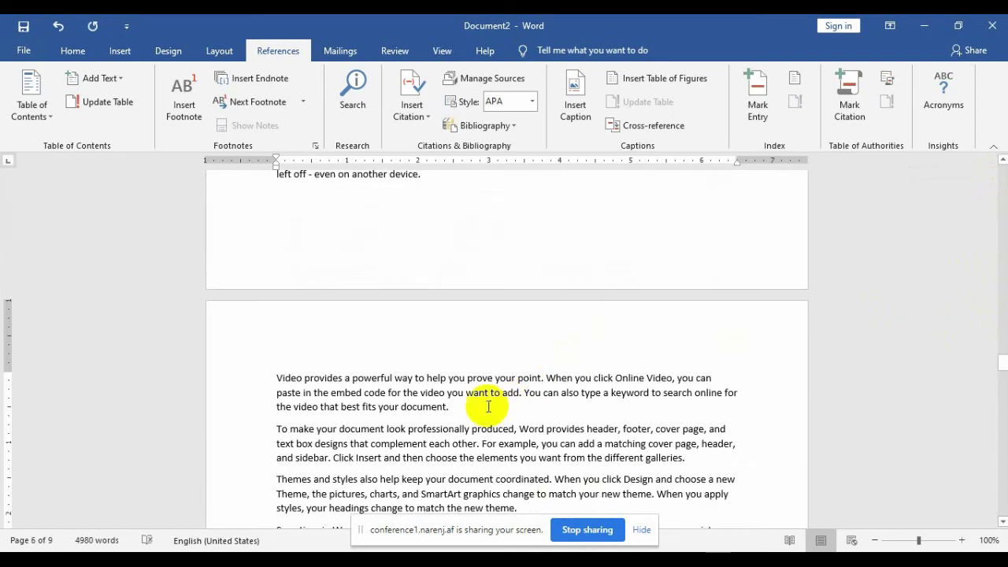
key(ctrl+v)
drag(999, 361, 998, 467)
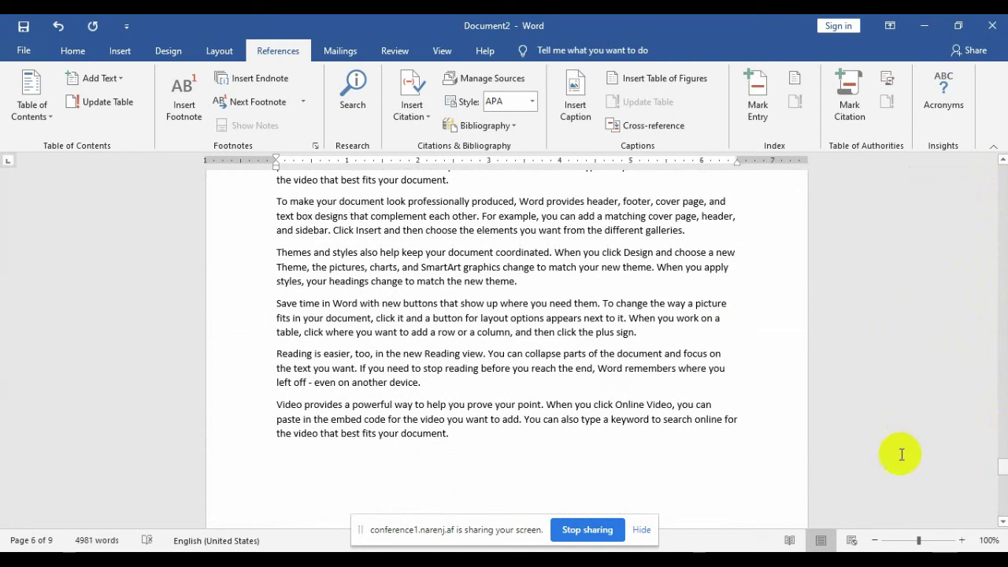
click(614, 451)
key(ctrl+v)
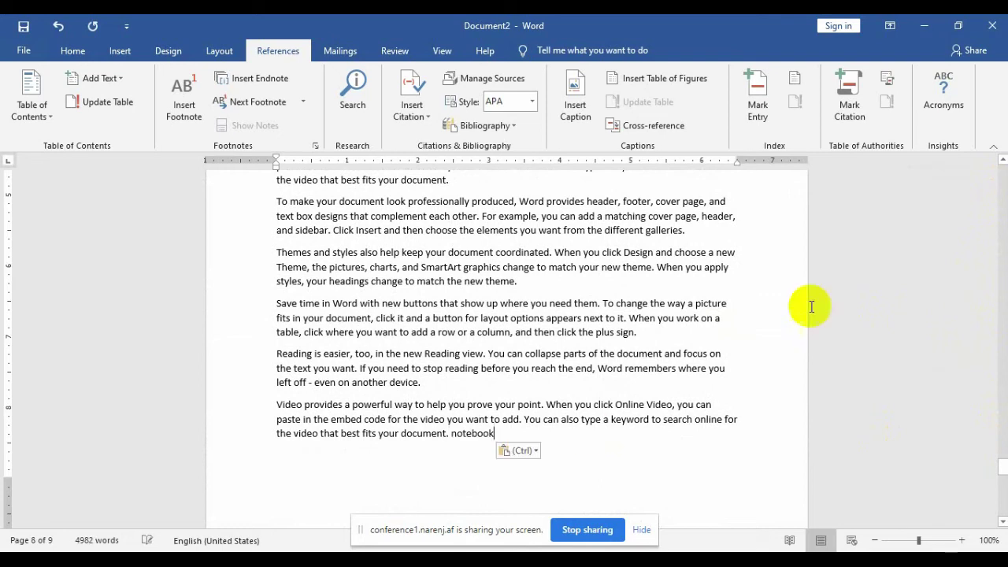
drag(1001, 470, 1001, 209)
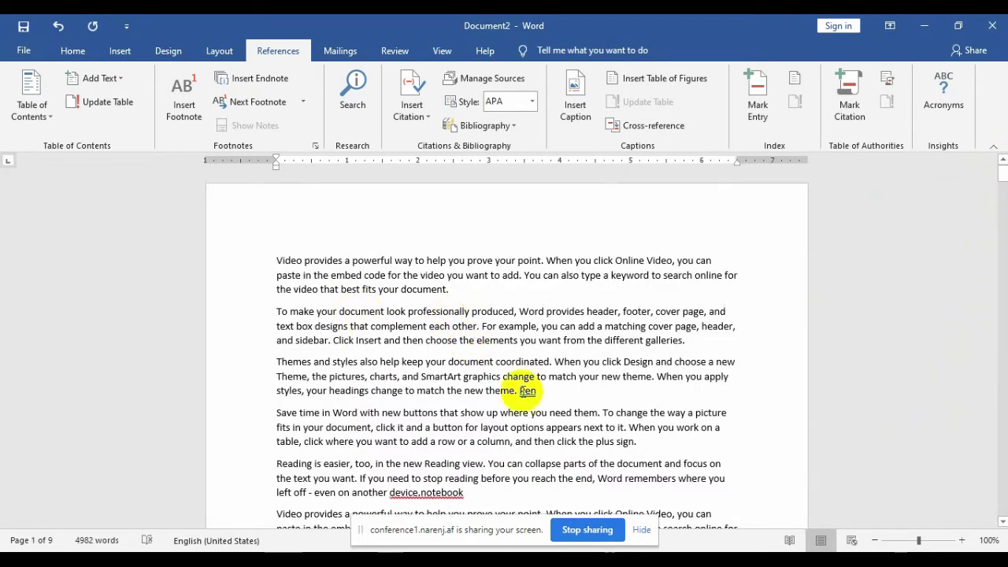
Select 'Pen' and use Mark Entry with Mark All to index every occurrence
double_click(528, 391)
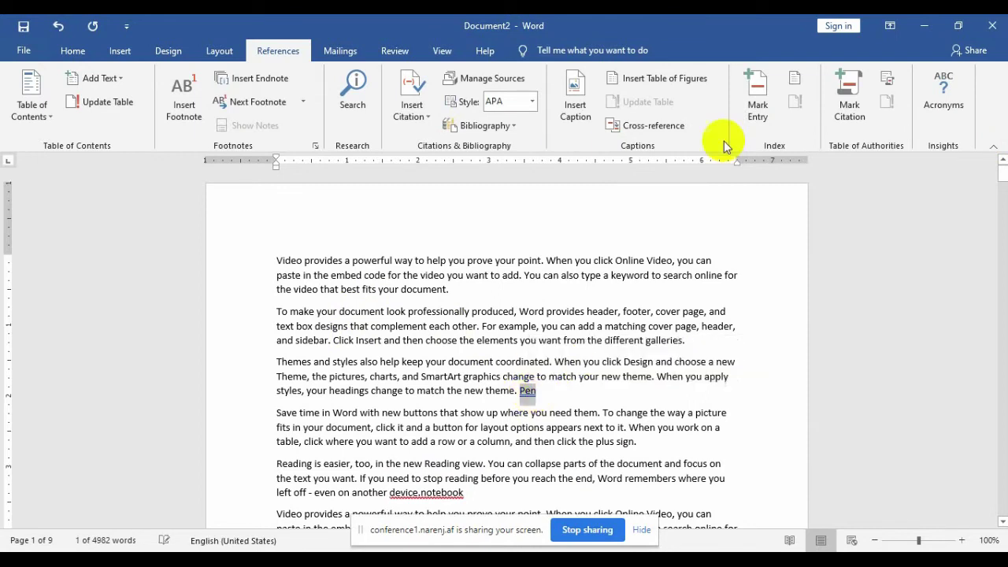
click(753, 110)
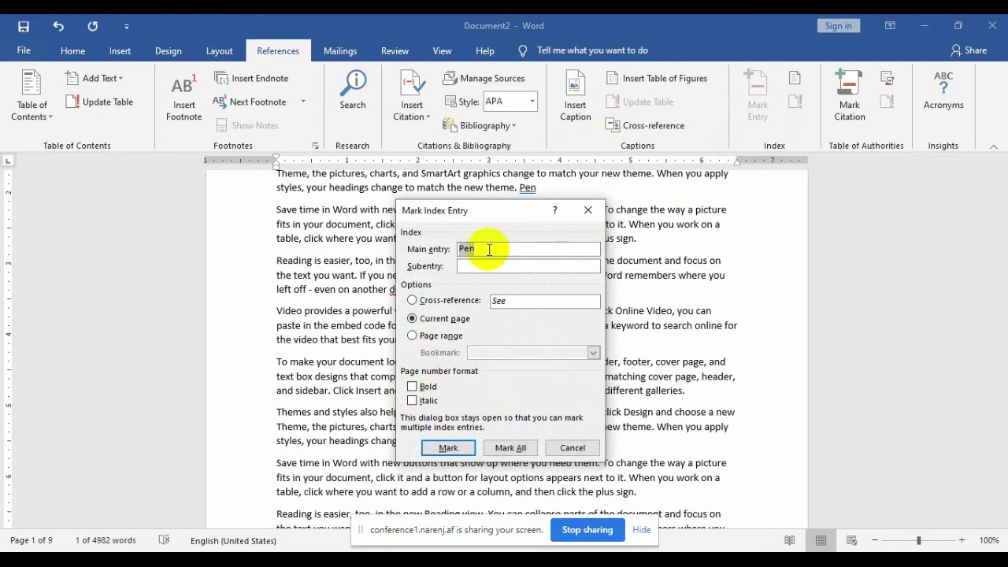
click(510, 447)
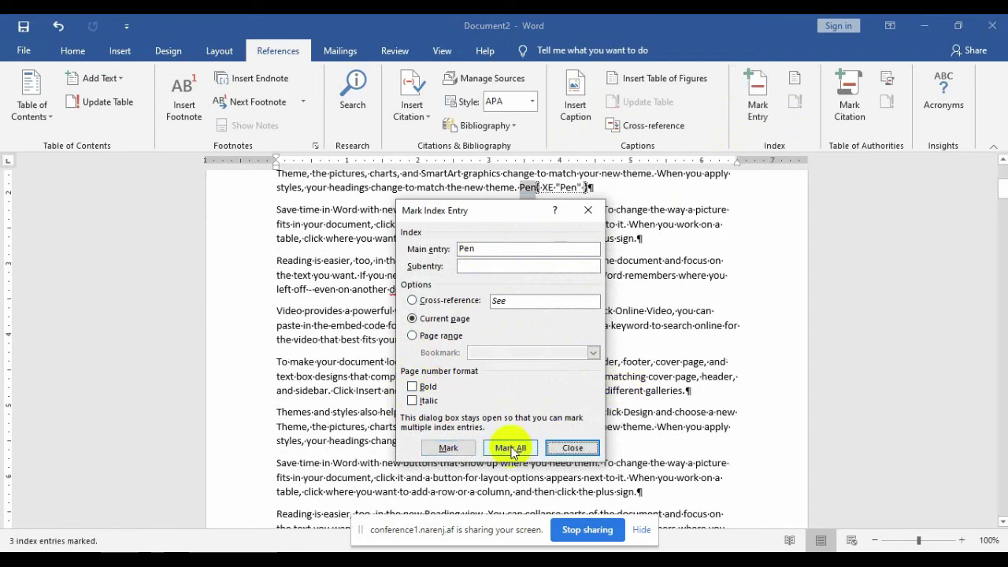
click(576, 447)
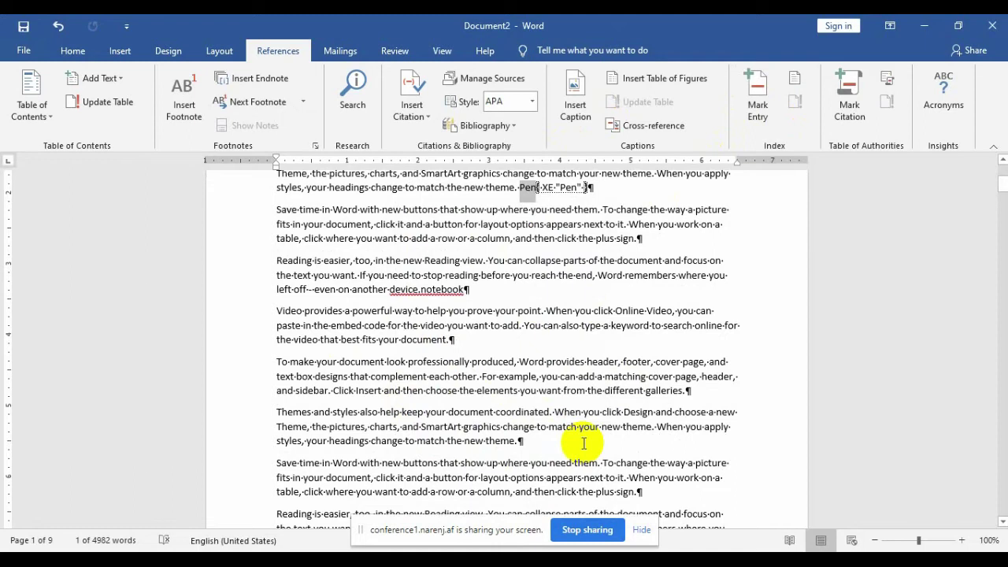
click(526, 376)
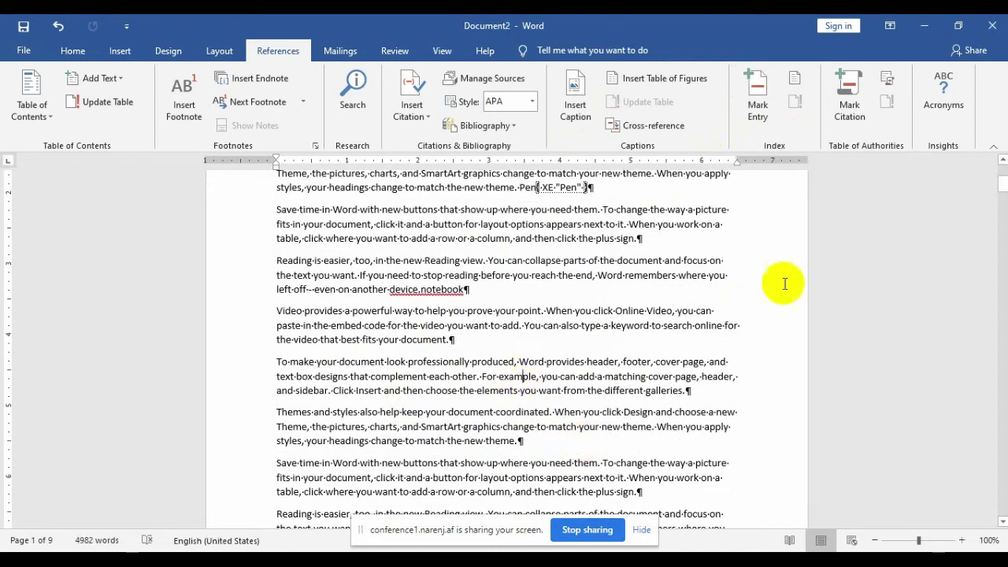
Search for 'Book', jump to the 'notebook' match on page 2, and close the Navigation pane
drag(1004, 186, 1002, 354)
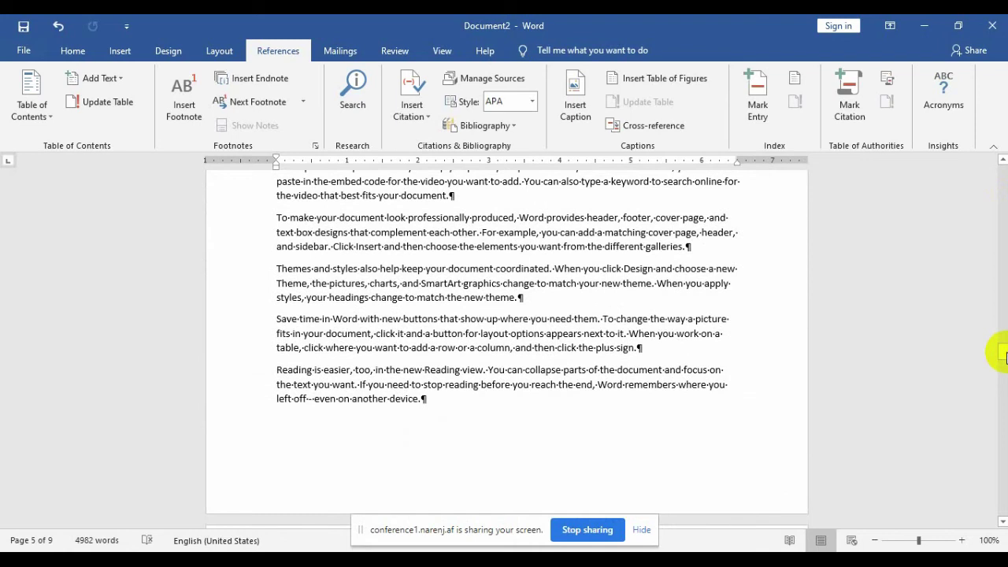
key(ctrl+f)
text(book)
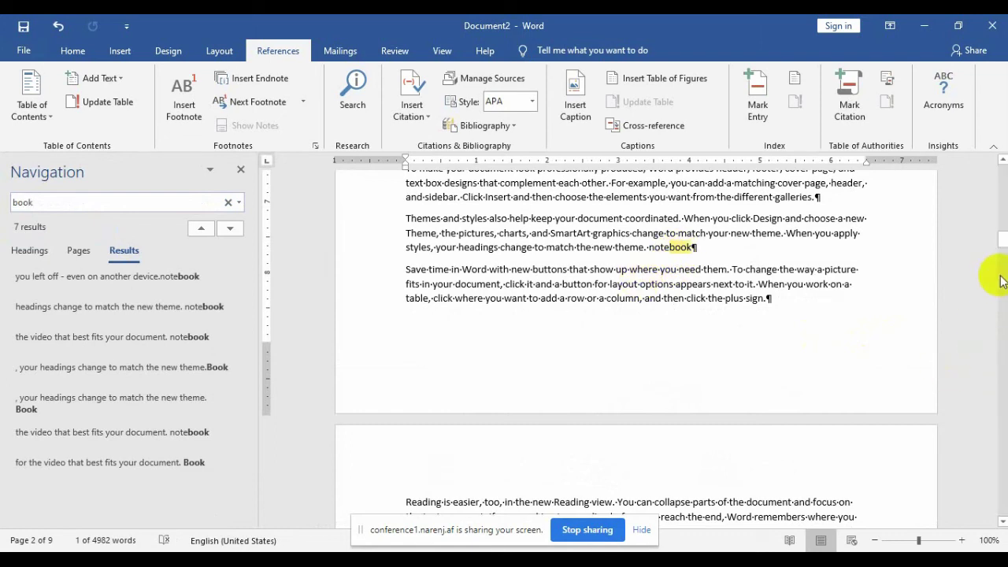
drag(1001, 240, 1000, 177)
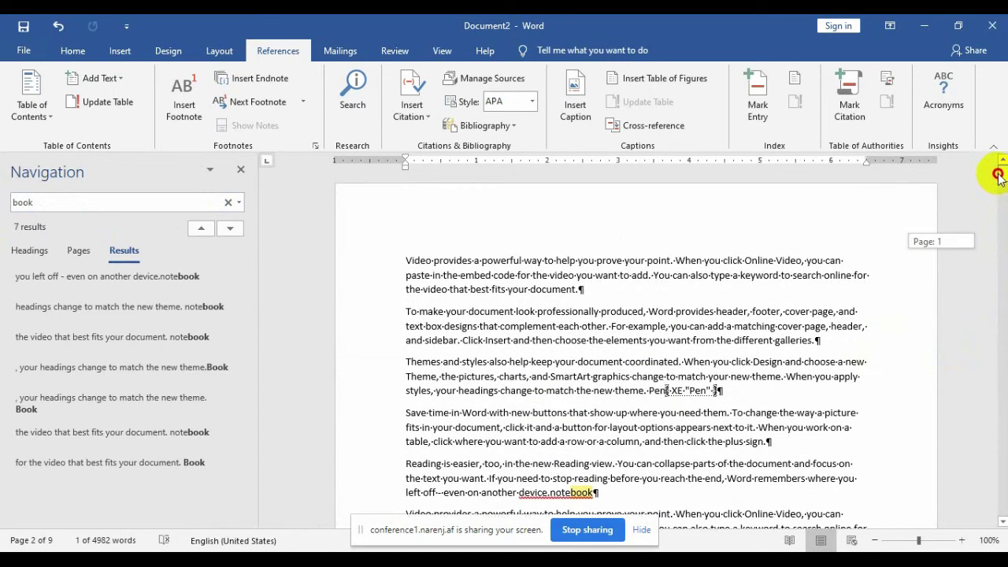
drag(998, 174, 1001, 315)
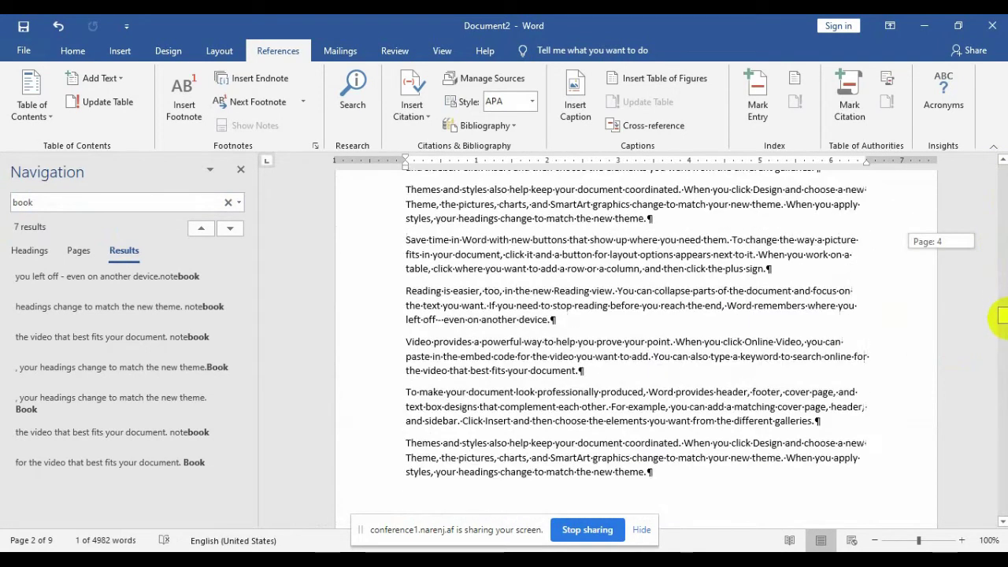
drag(1001, 315, 1001, 407)
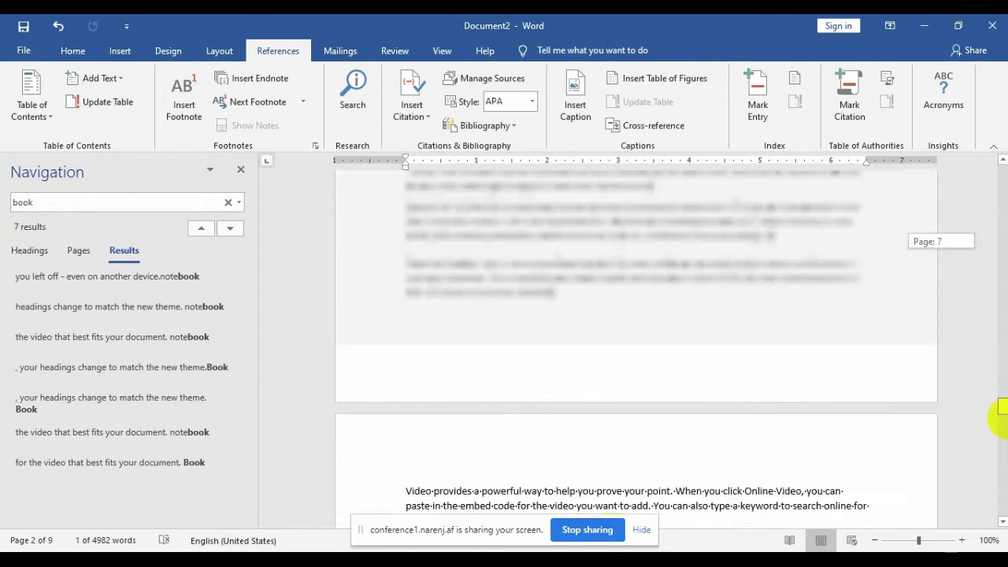
click(1000, 364)
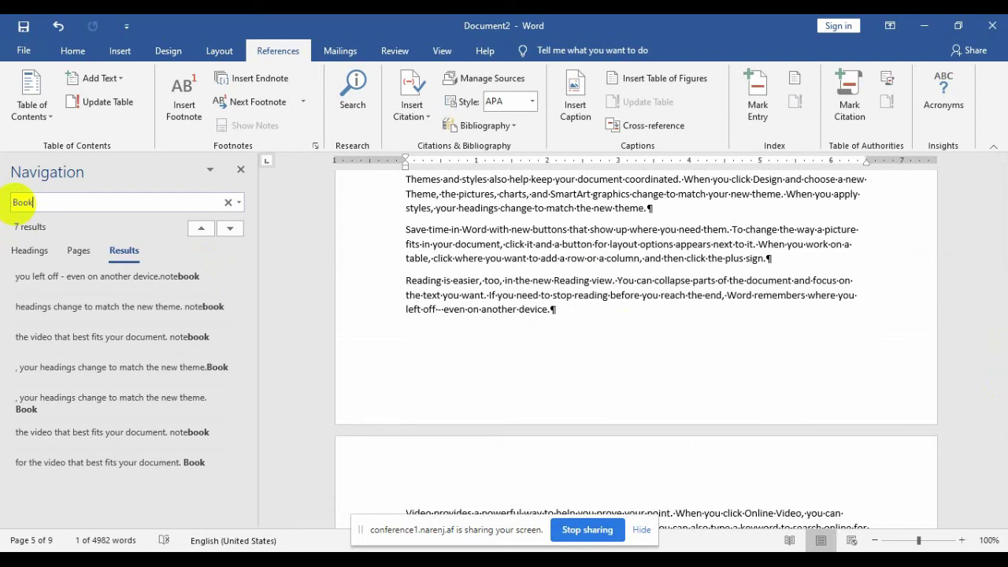
key(Return)
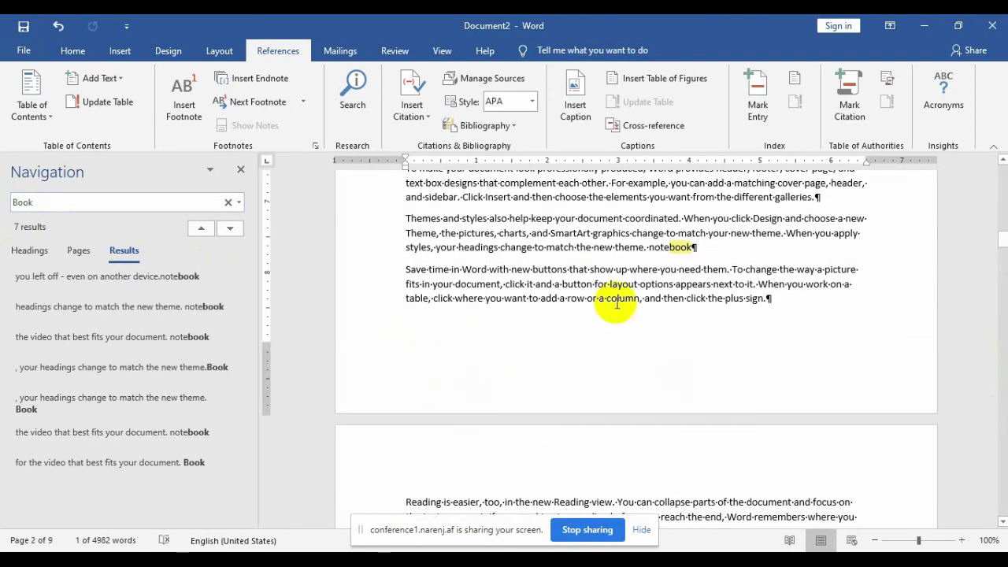
click(670, 250)
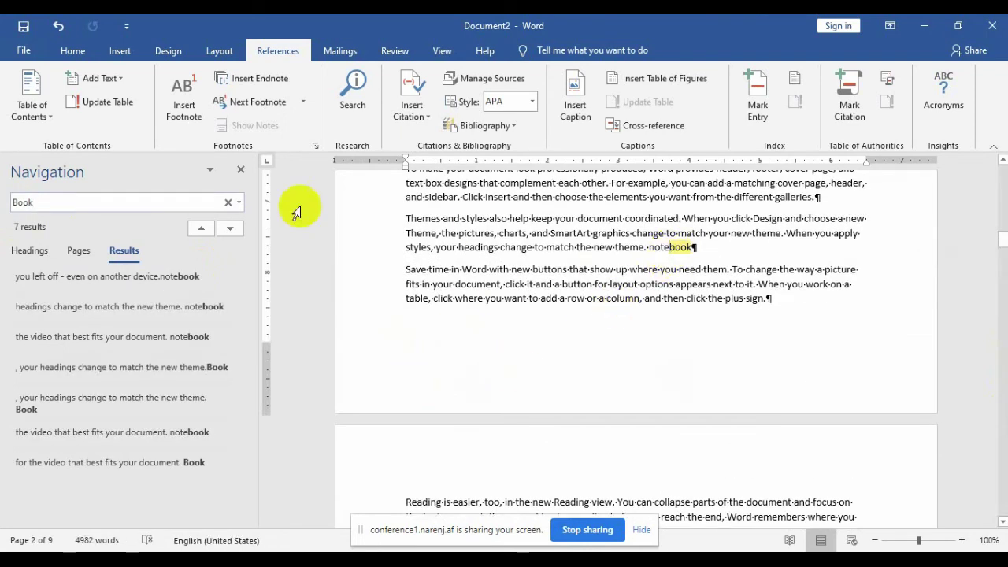
click(244, 173)
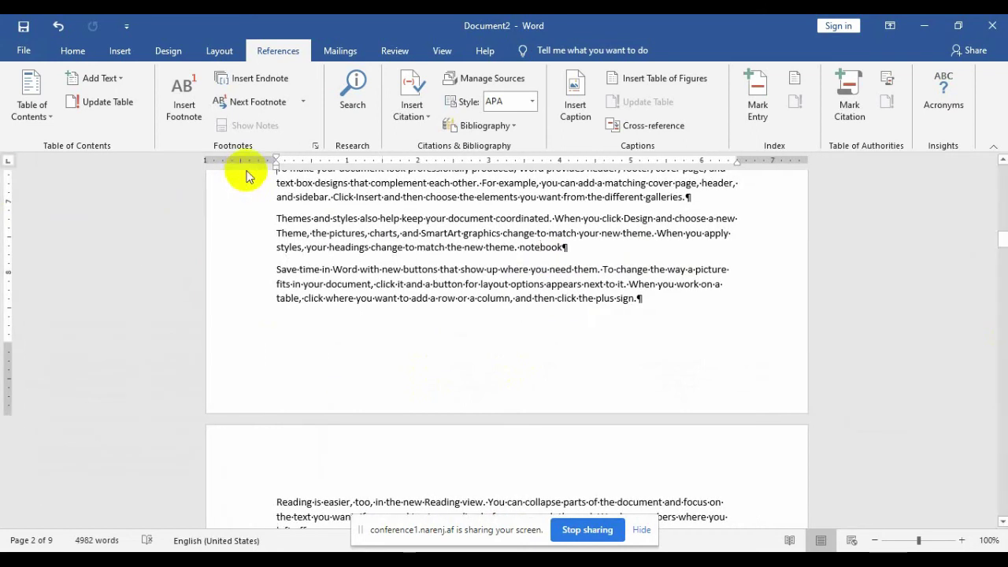
Select 'notebook' and apply Mark Entry with Mark All to index all four occurrences
right_click(245, 172)
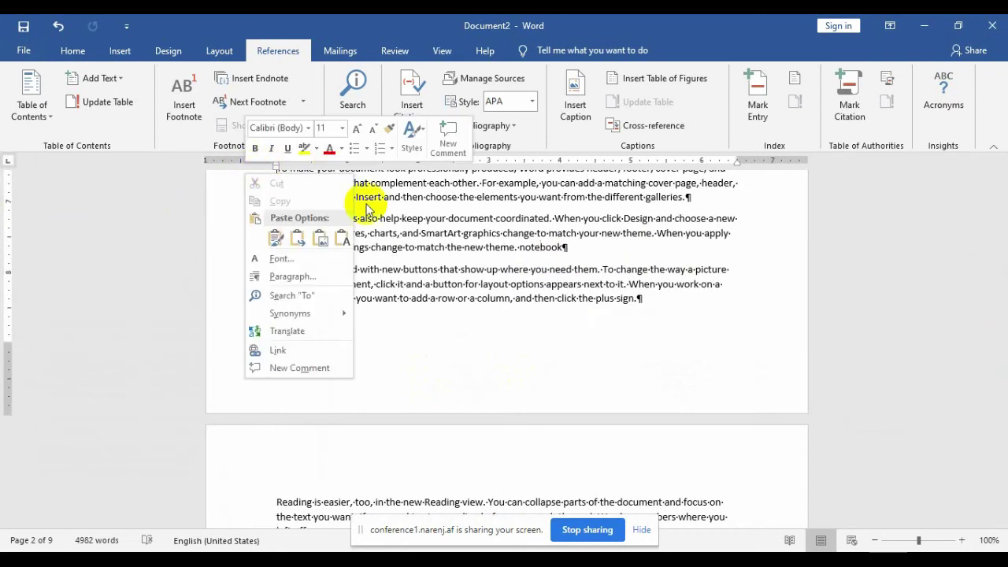
click(540, 251)
scroll(540, 252, up, 1)
double_click(538, 276)
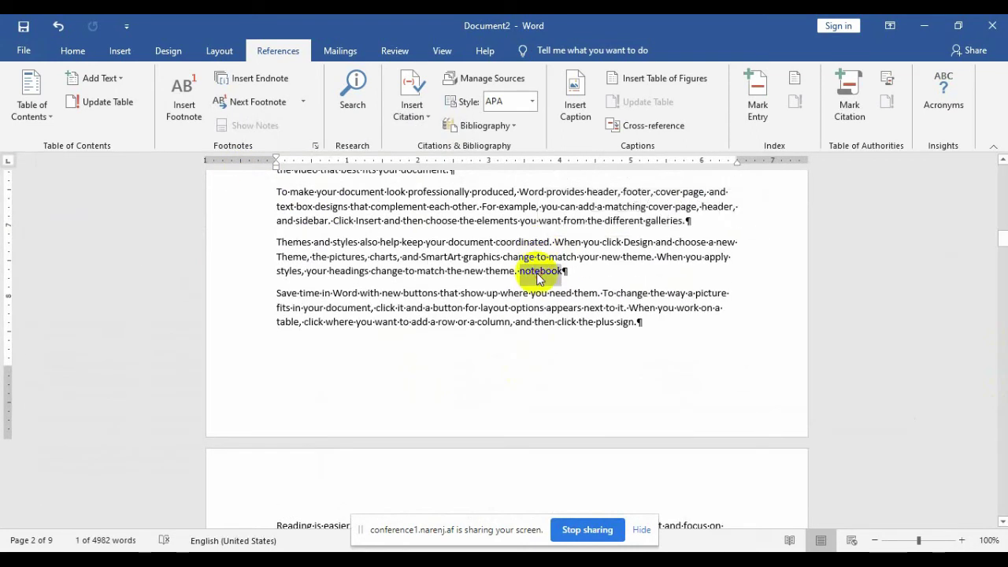
triple_click(539, 276)
double_click(539, 275)
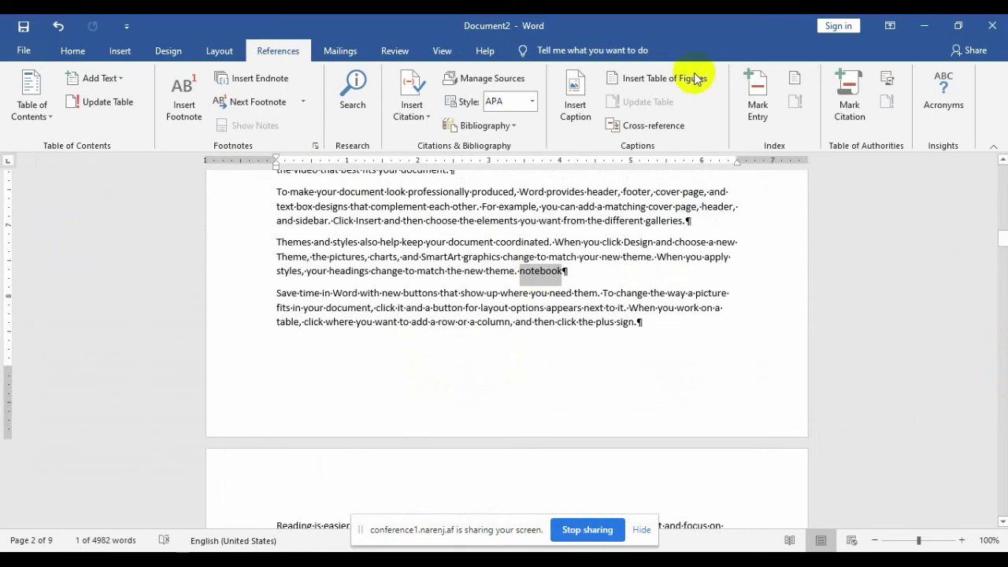
click(757, 98)
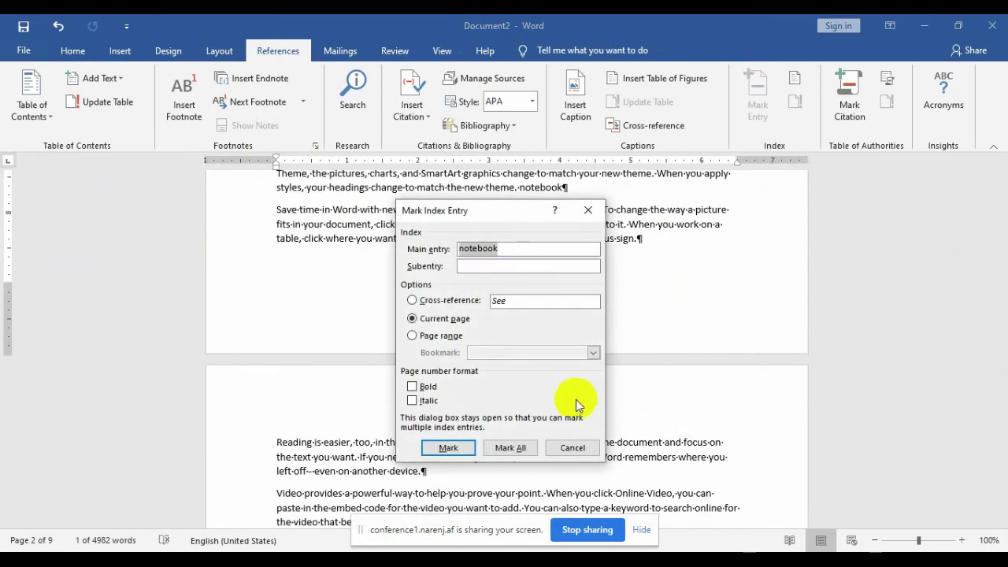
click(510, 447)
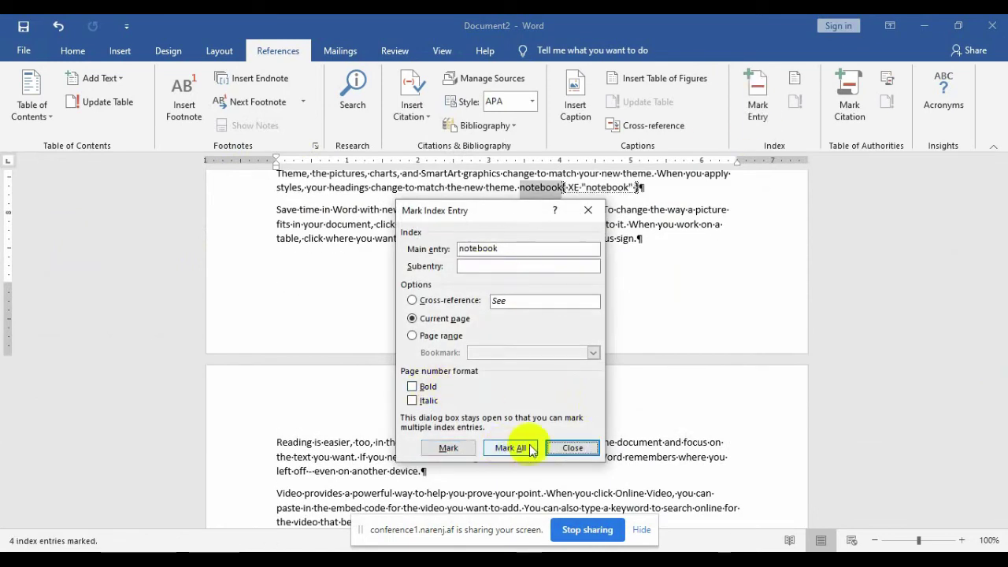
click(589, 446)
click(73, 50)
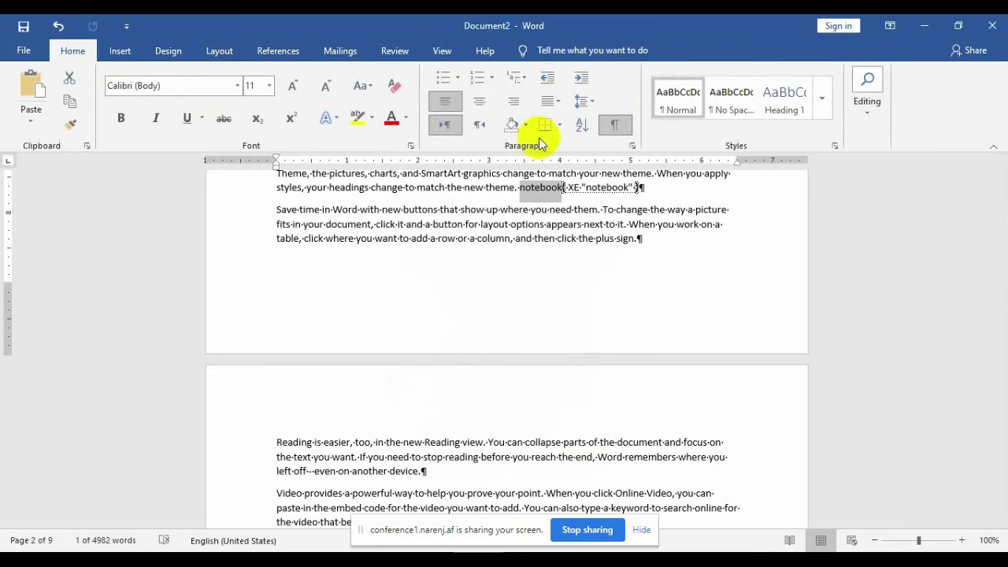
click(621, 124)
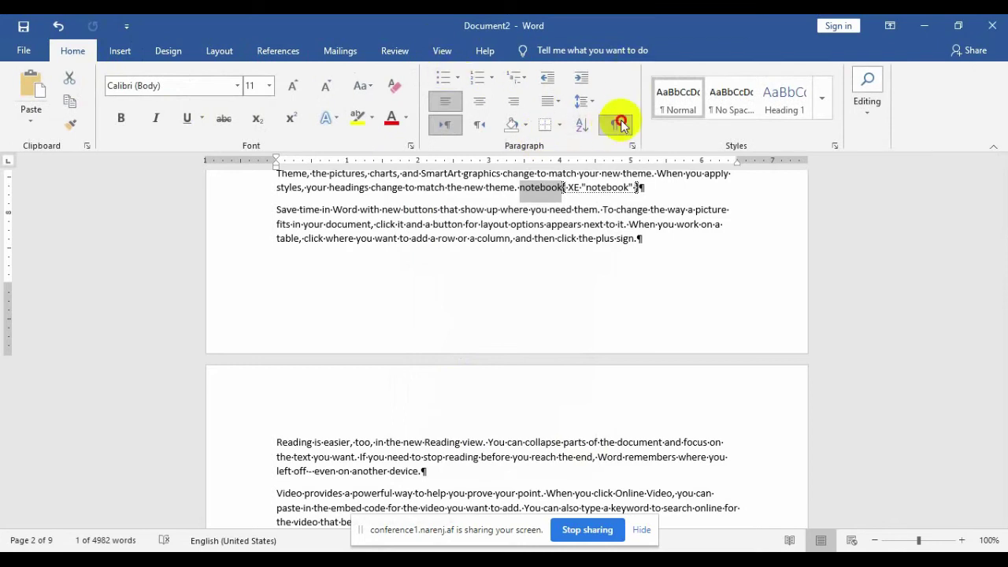
Hide formatting marks and add blank lines after the last paragraph until page 10 appears
click(528, 251)
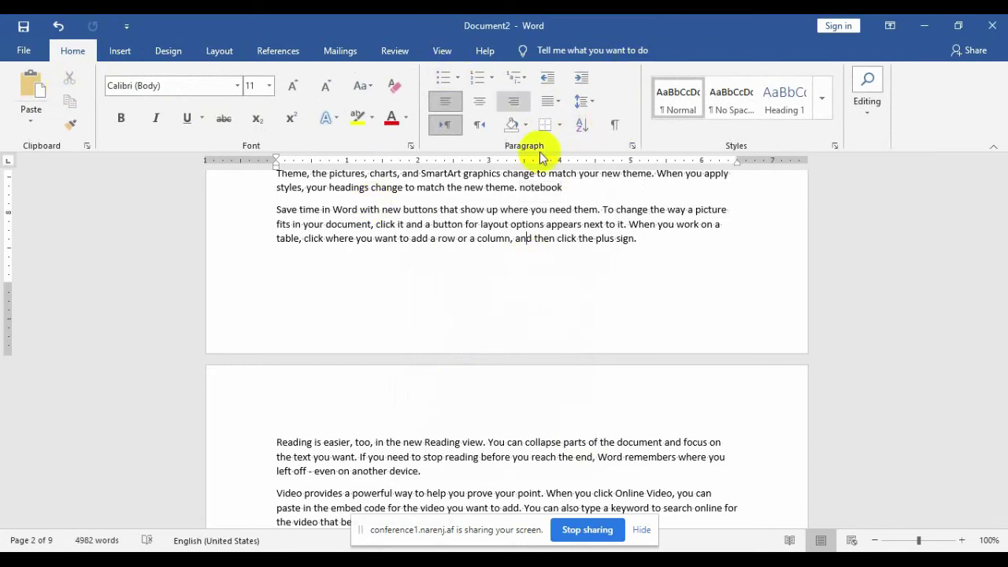
mouse_move(1001, 246)
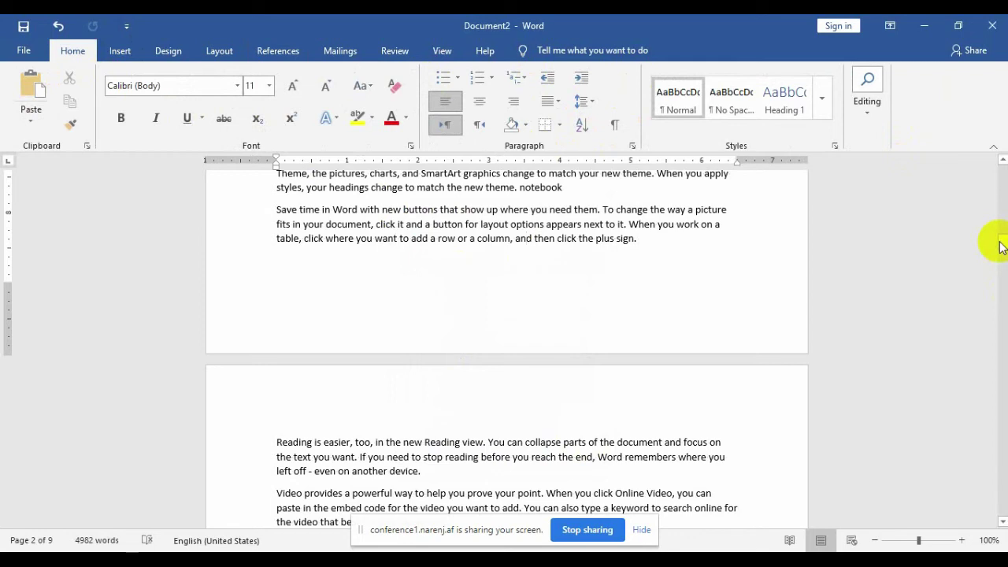
drag(1002, 247, 1004, 313)
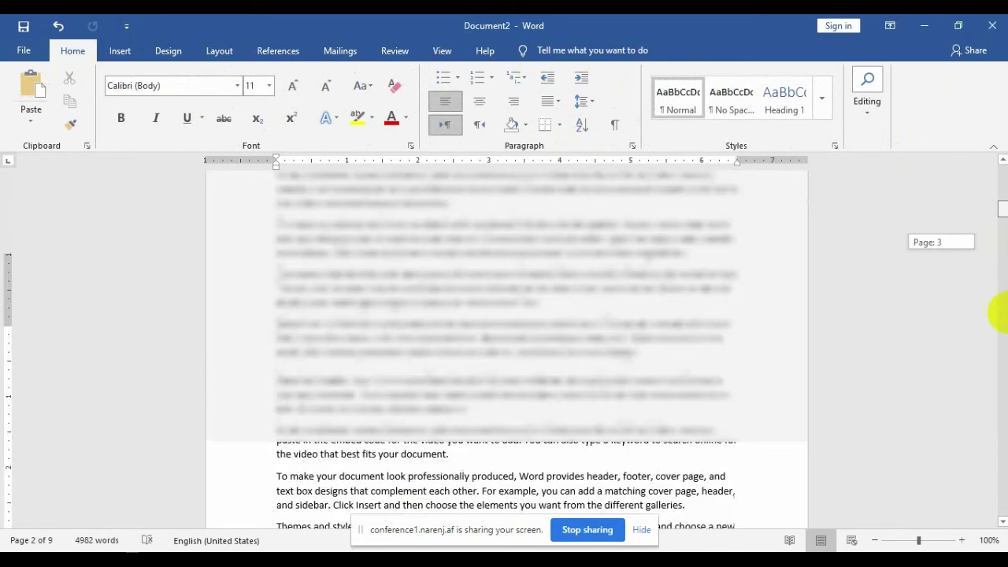
drag(1003, 312, 1001, 513)
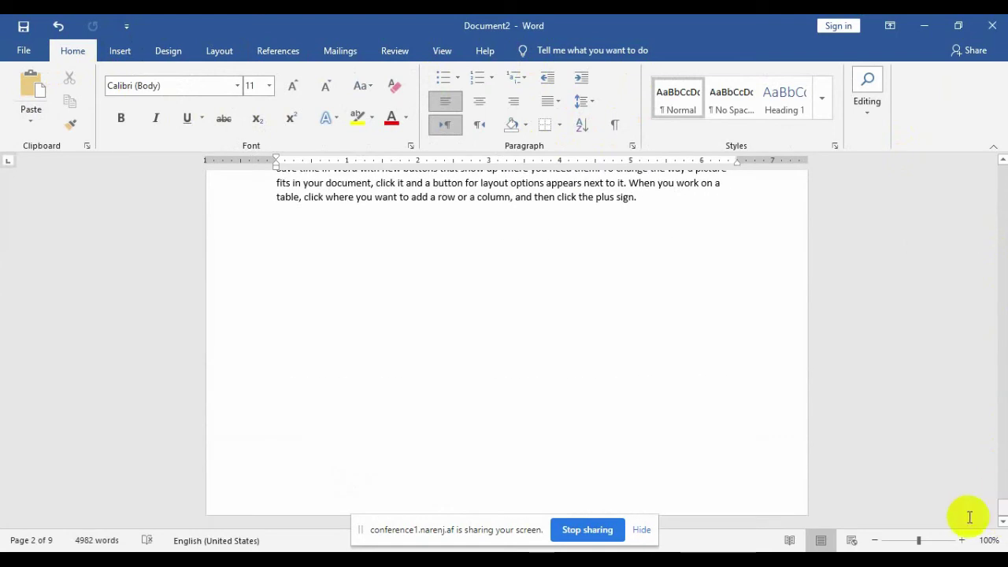
click(541, 382)
key(Return)
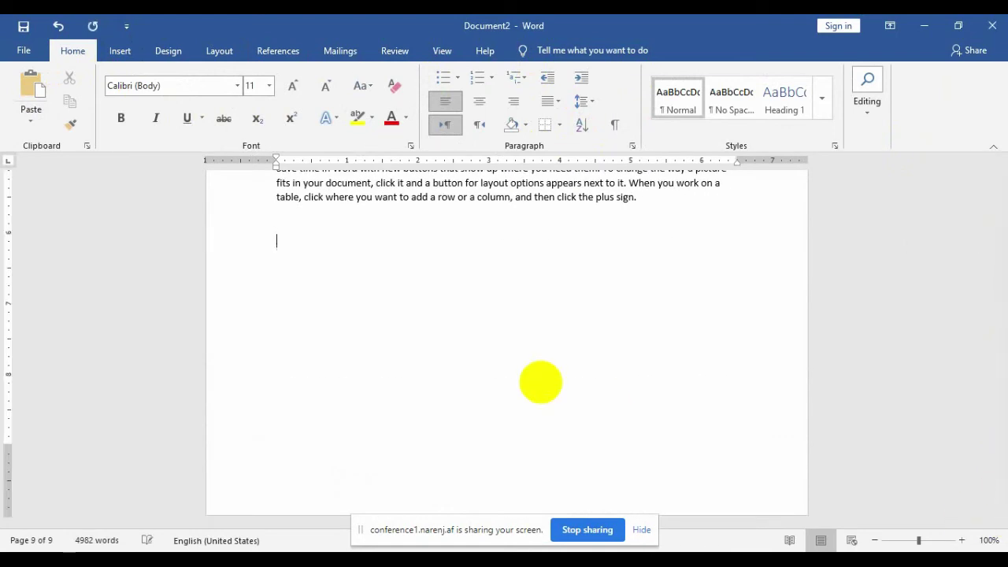
key(Return)
key(Return)
key(Return)
key(Return)
key(Return)
key(Return)
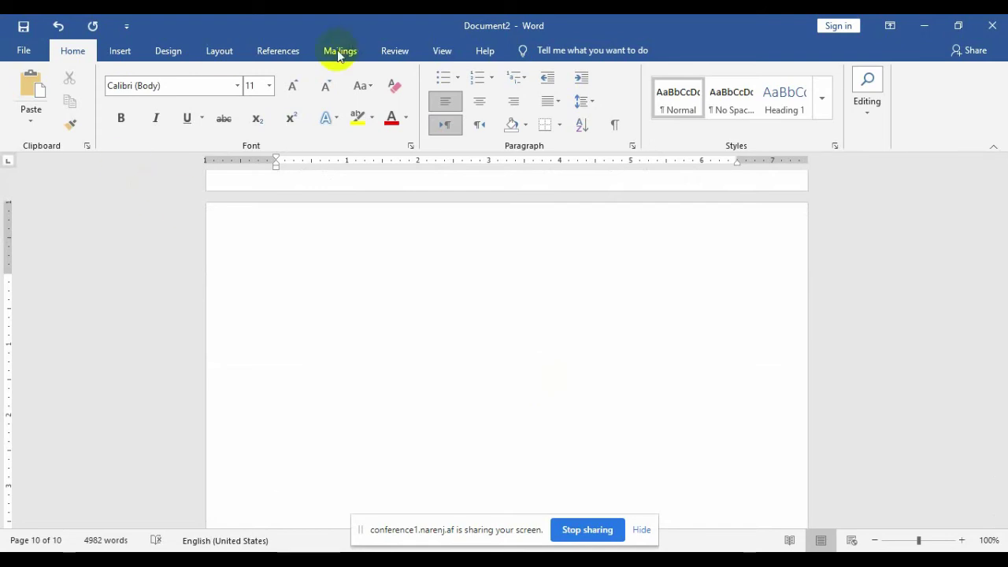
Insert an index listing notebook and Pen in the Fancy format, after briefly trying Classic
click(285, 55)
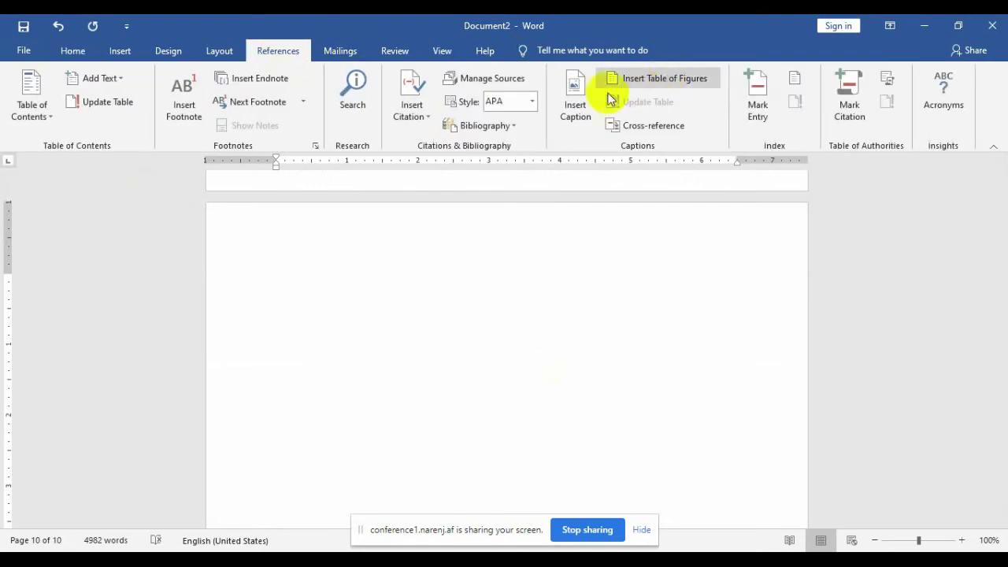
click(806, 82)
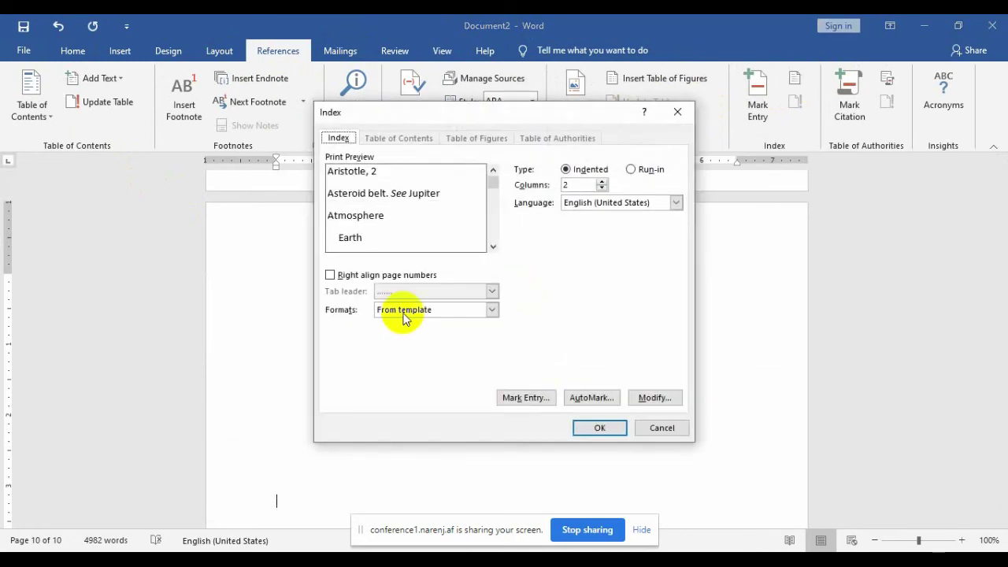
click(442, 312)
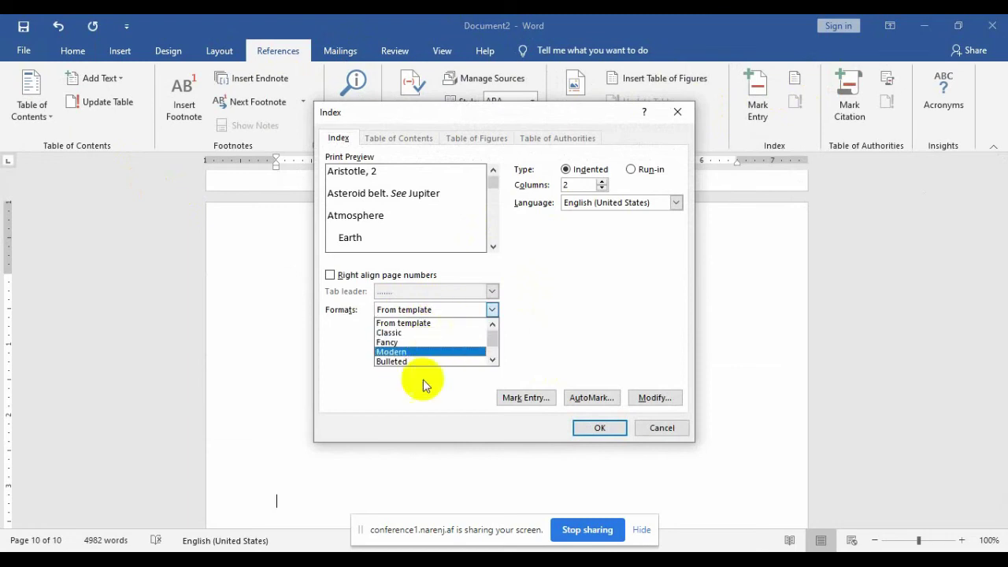
click(440, 334)
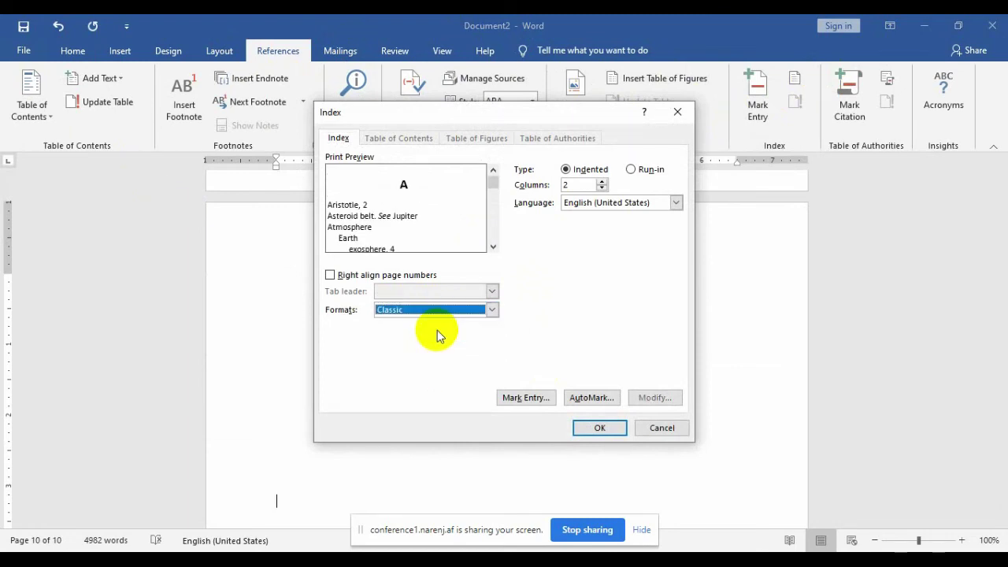
click(449, 309)
click(430, 343)
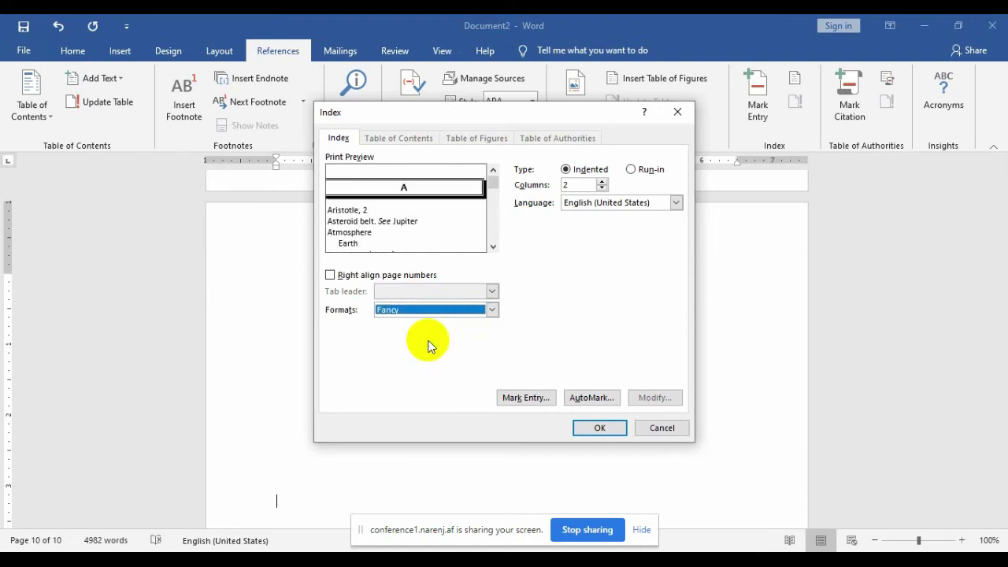
click(600, 428)
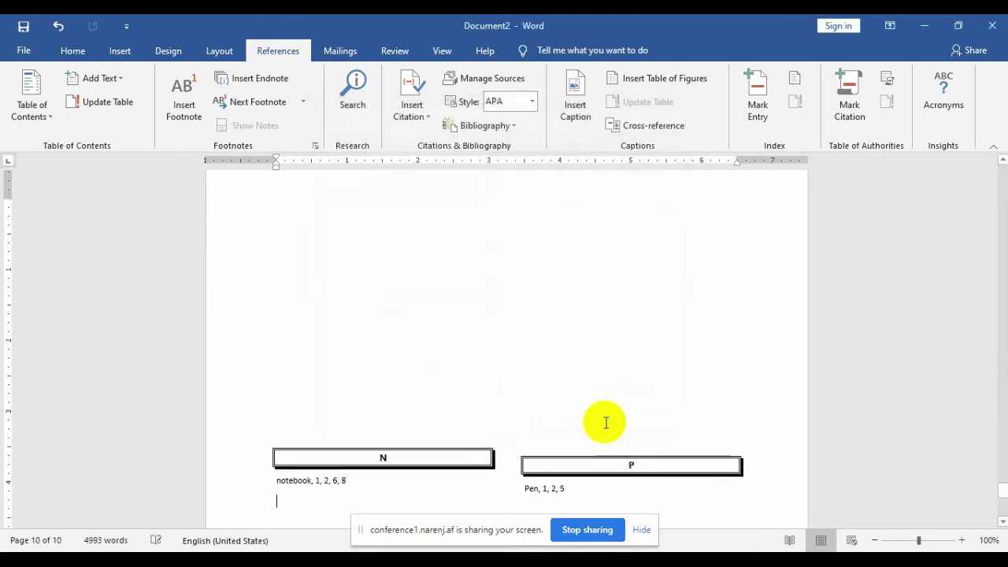
click(1002, 521)
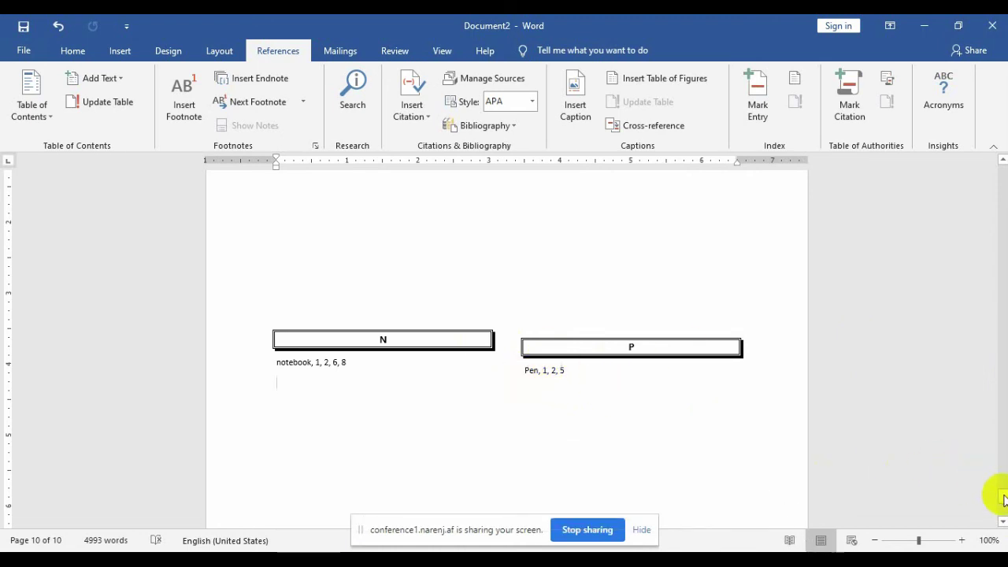
drag(1003, 497, 1003, 499)
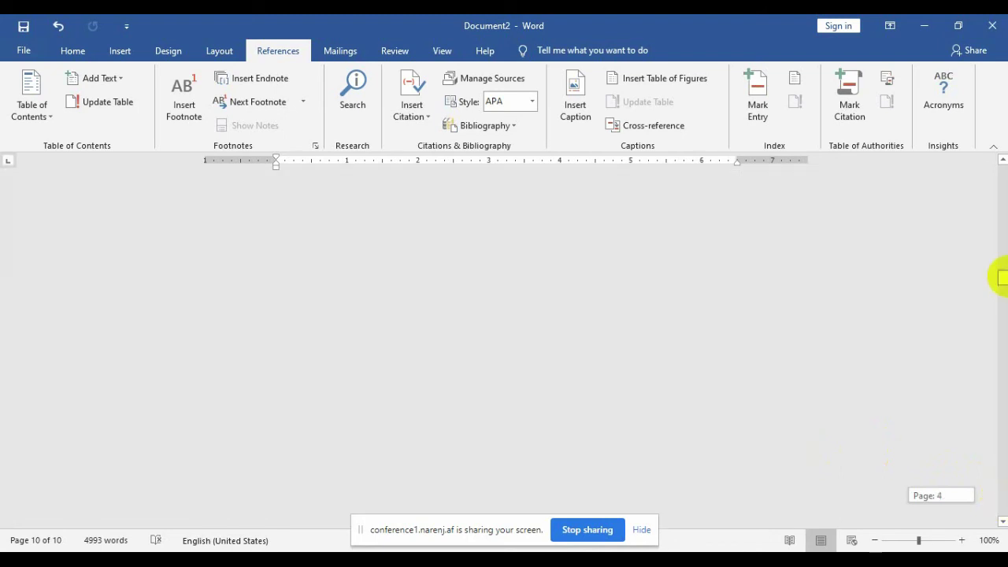
Add 'Bilogy 2020' at the end of the first paragraph on page 1 and select it
drag(1004, 497, 1003, 164)
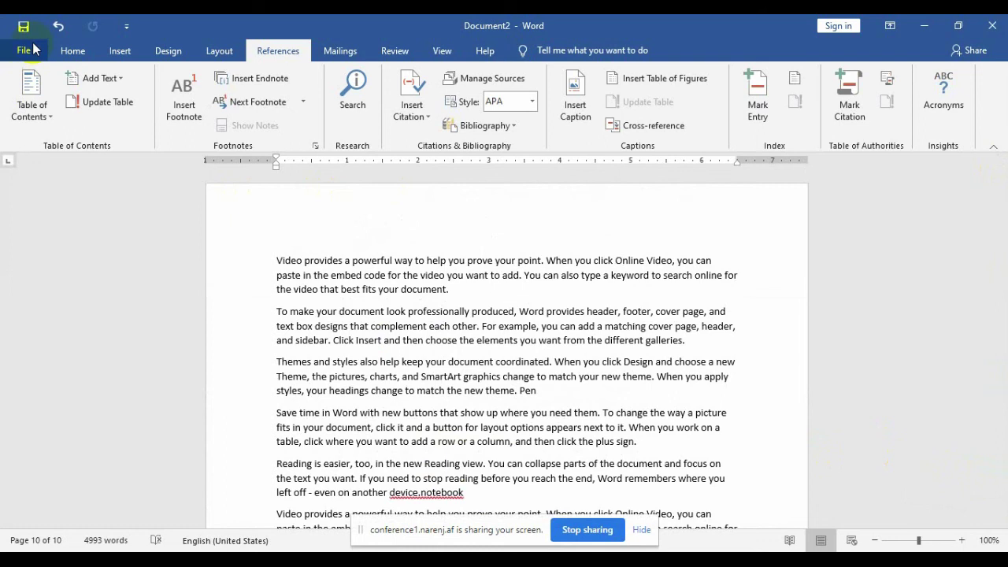
click(381, 340)
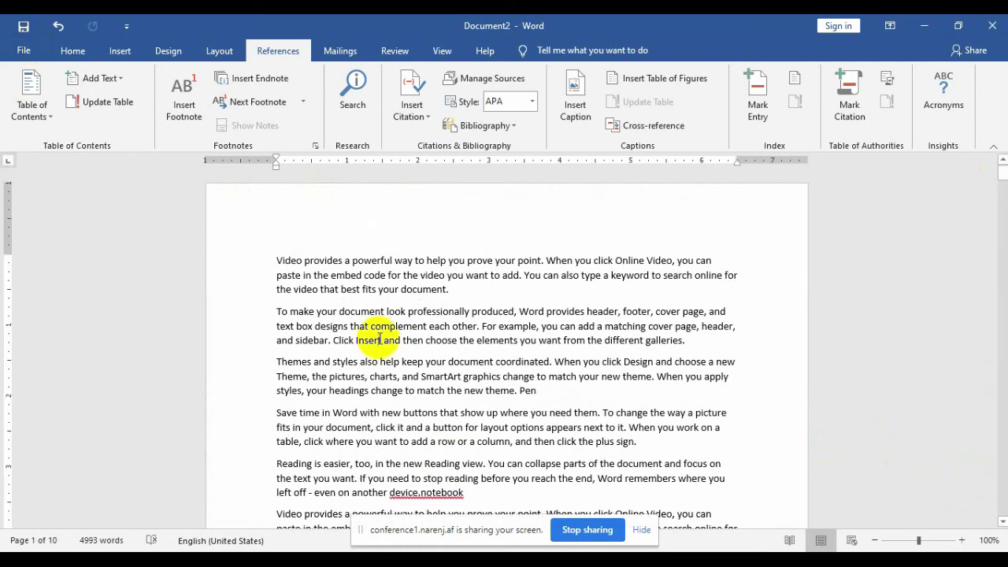
click(449, 289)
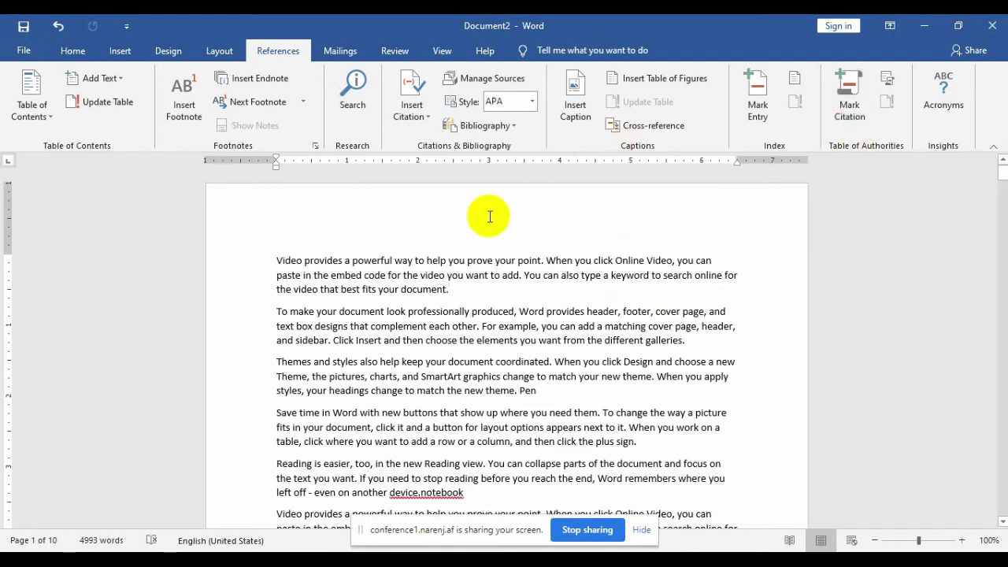
click(466, 291)
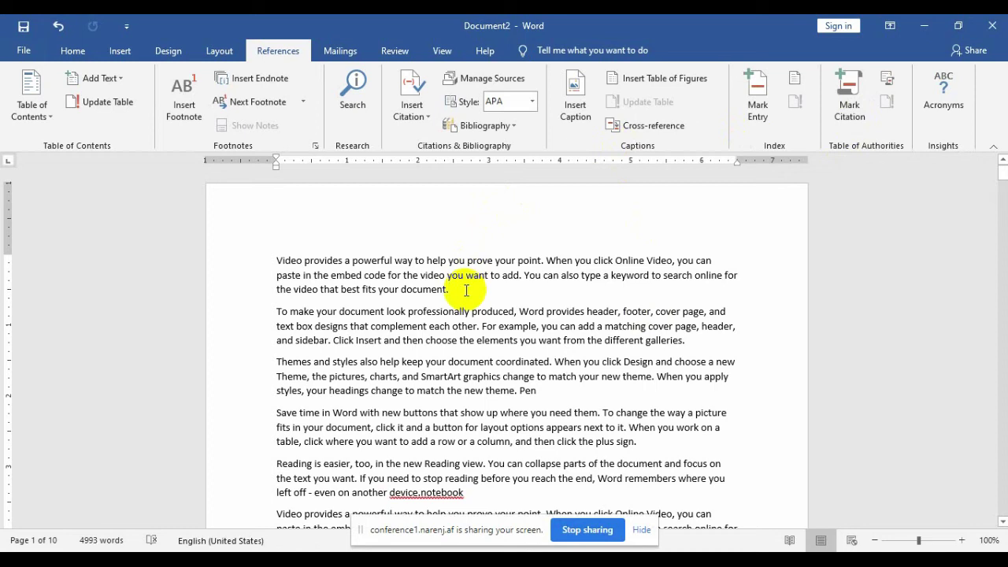
text(Bilogy 2020()
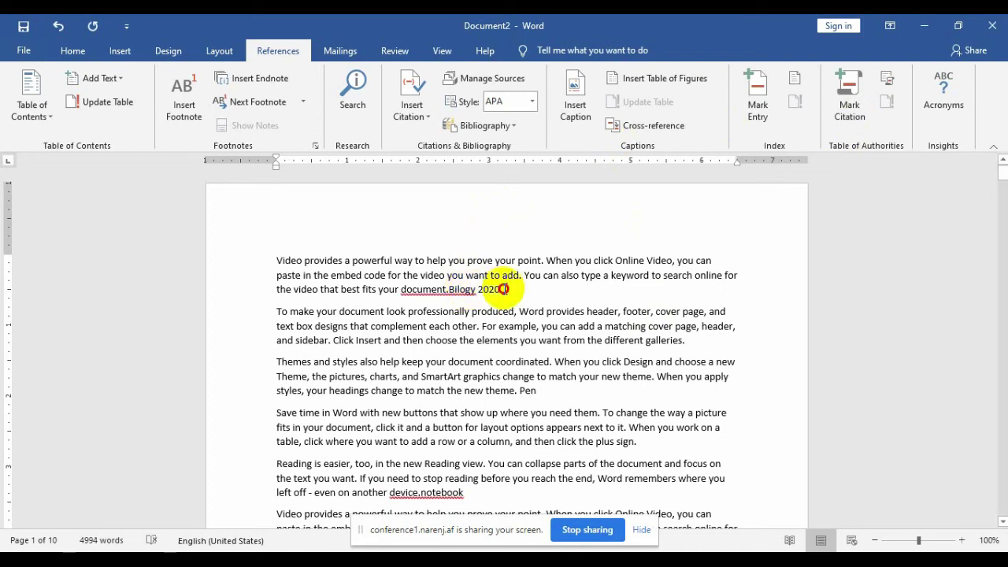
drag(503, 289, 455, 286)
key(ctrl+c)
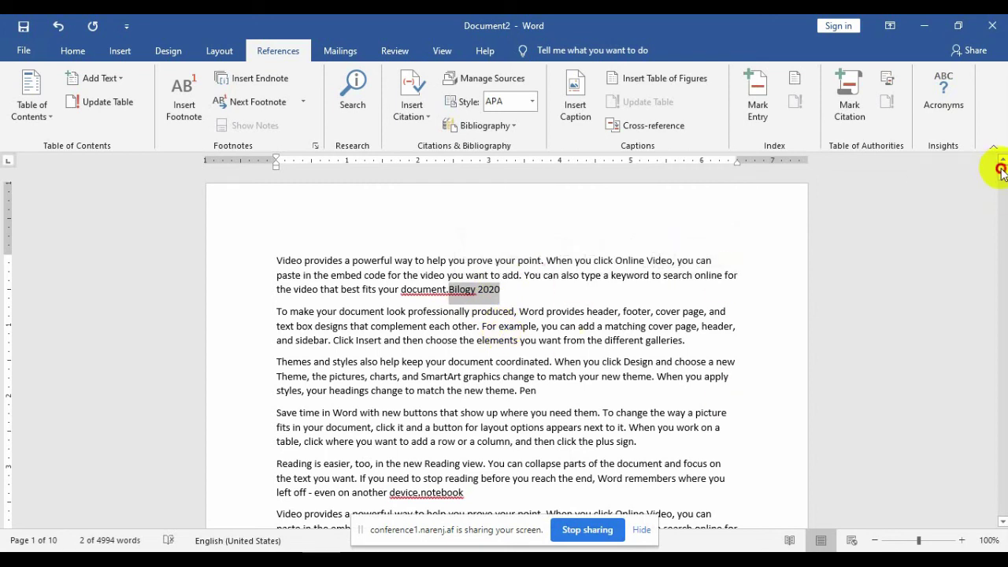
Paste 'Bilogy 2020' after 'document.' on page 2 and 'the new theme.' on page 4, then reselect it on page 1
drag(1001, 169, 994, 208)
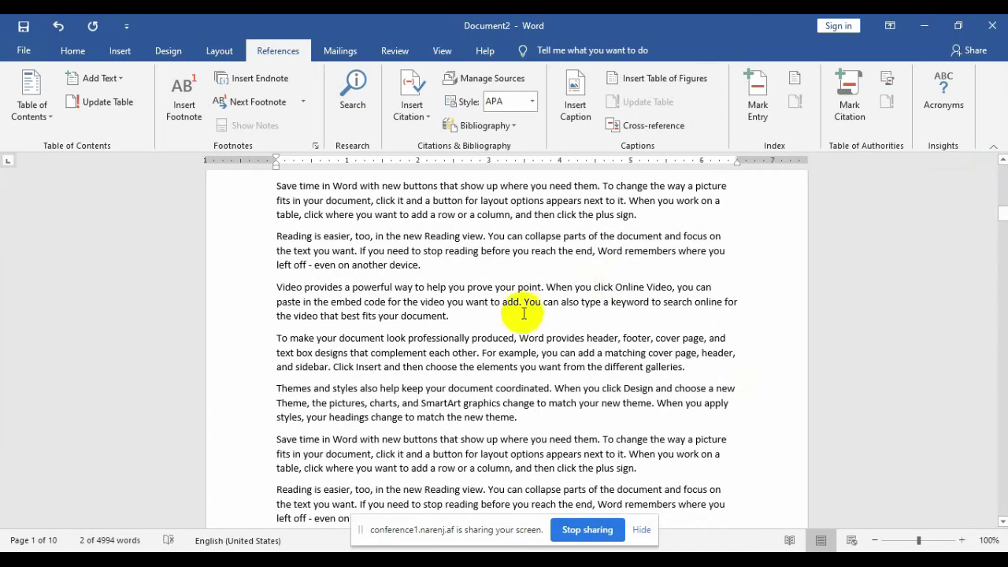
click(457, 322)
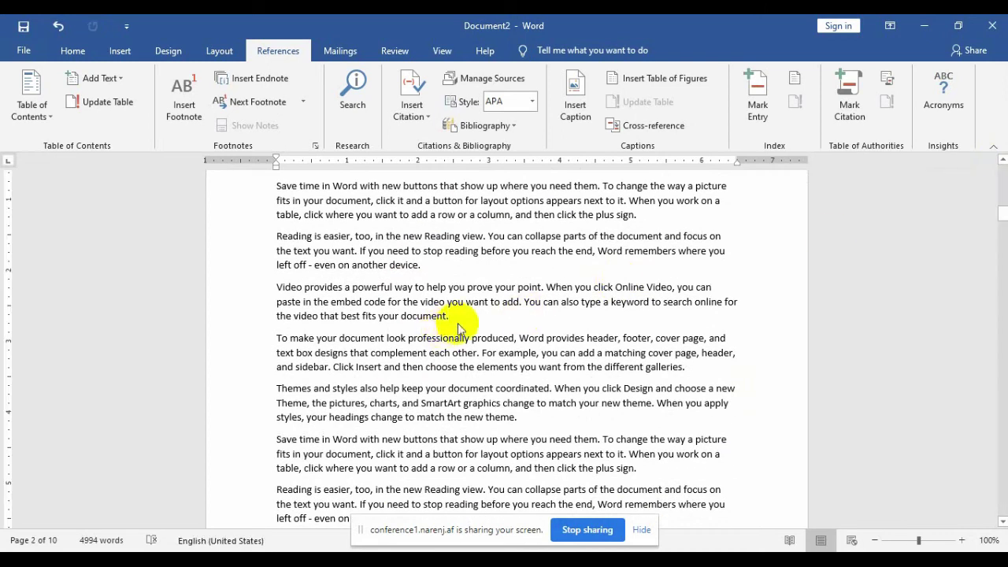
key(ctrl+v)
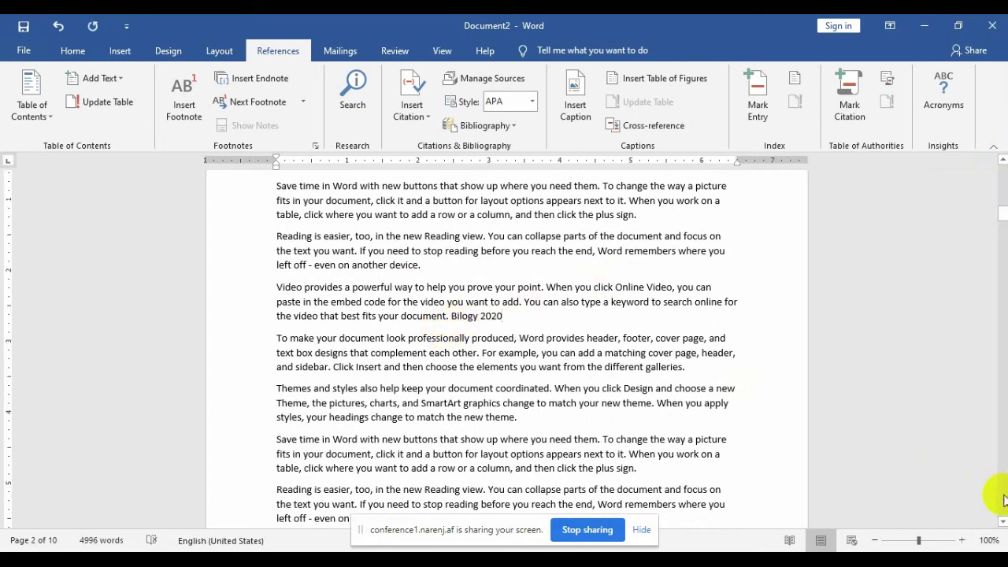
key(ctrl+Return)
click(556, 416)
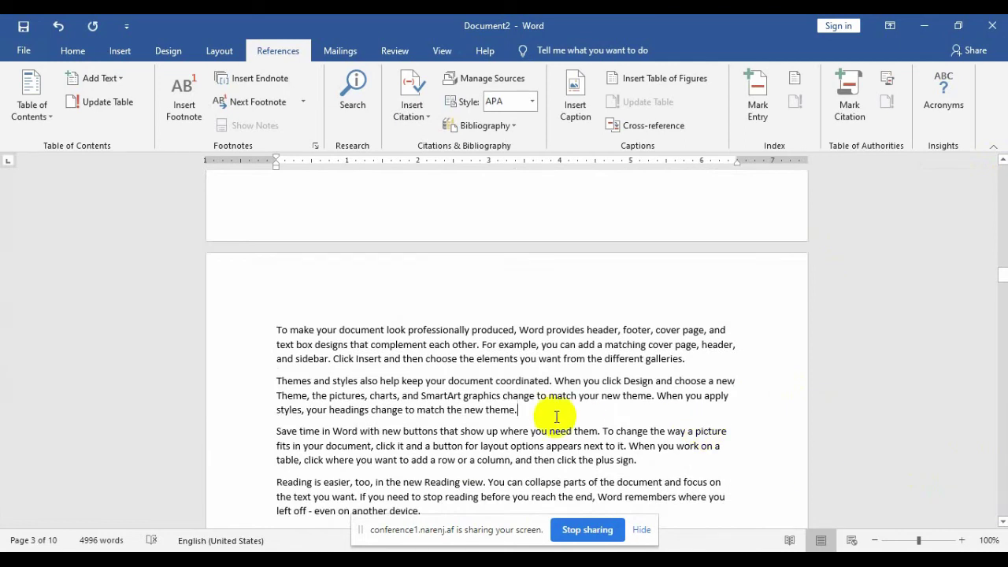
key(ctrl+v)
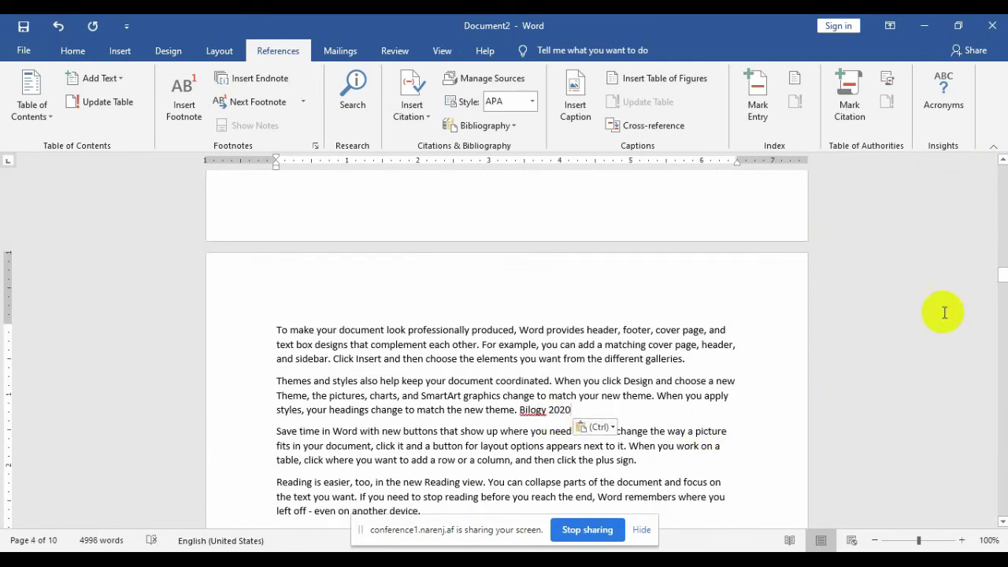
drag(1000, 279, 1001, 157)
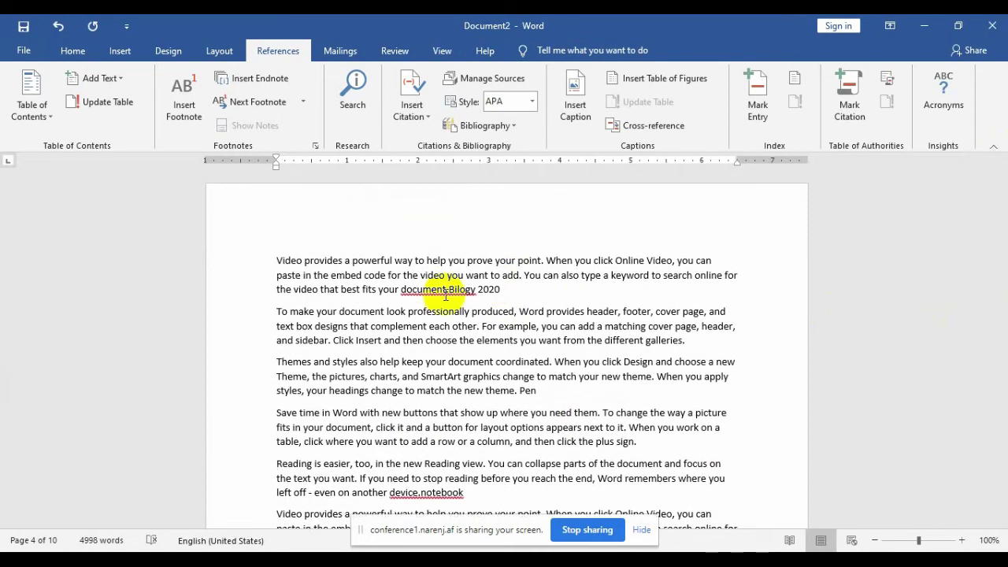
drag(500, 289, 448, 289)
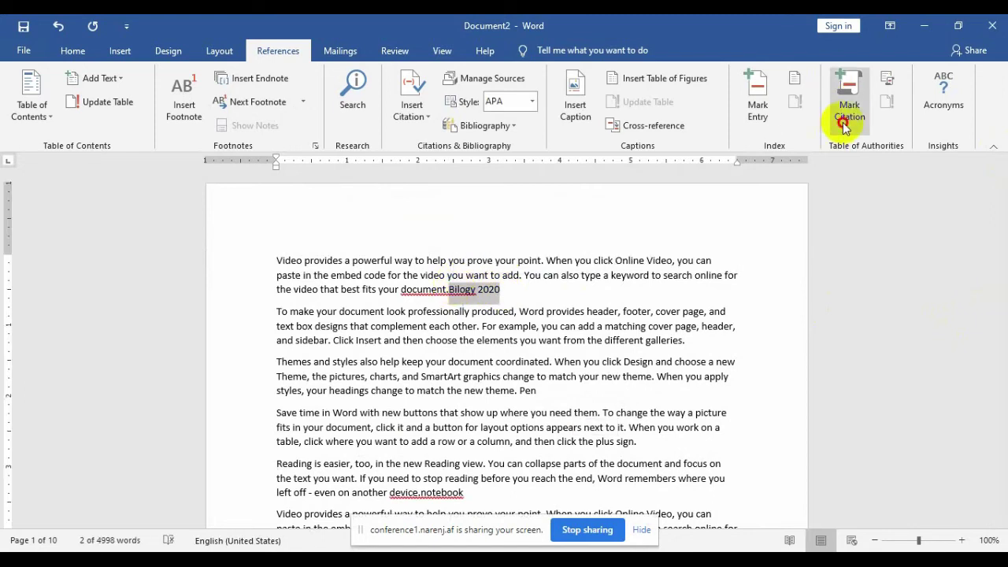
Mark all occurrences of 'Bilogy 2020' as Cases citations
click(849, 94)
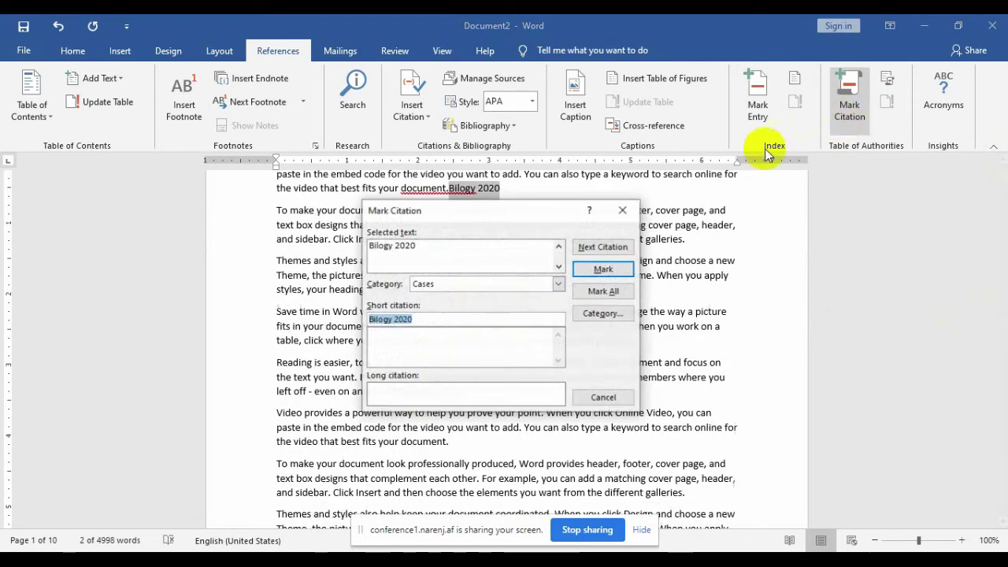
click(611, 291)
click(603, 397)
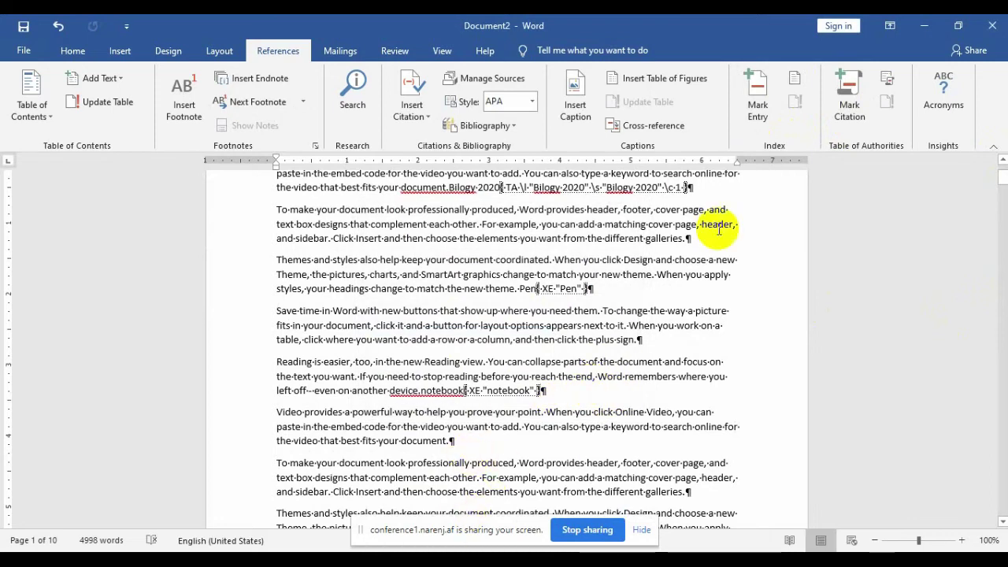
Hide formatting marks and field codes with Show/Hide ¶, then go back to References
click(79, 51)
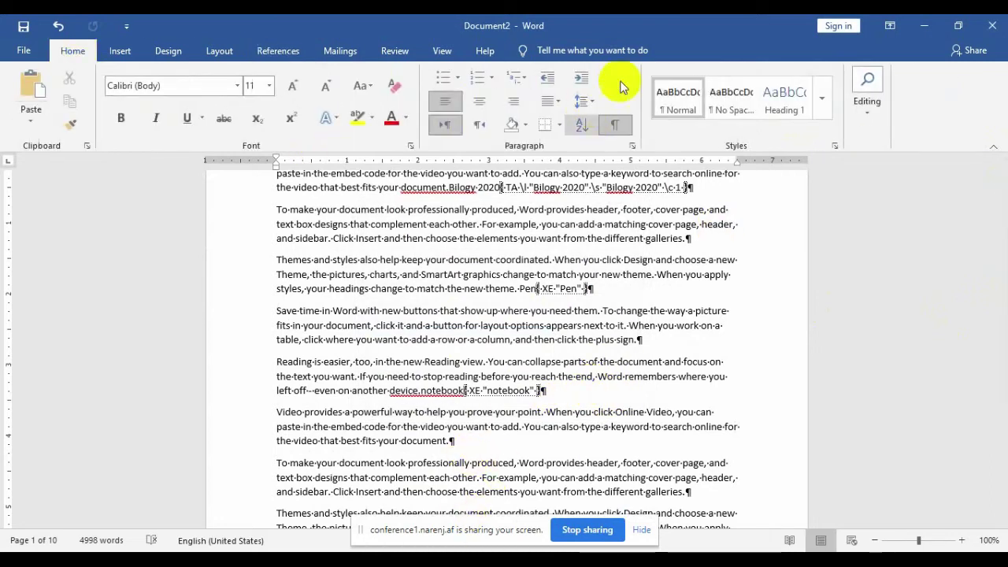
click(625, 132)
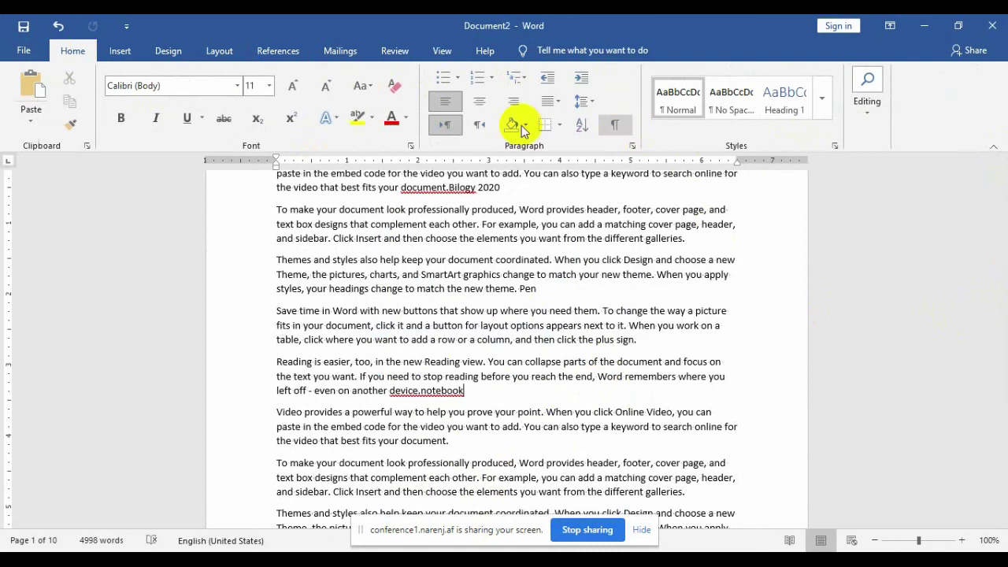
click(277, 51)
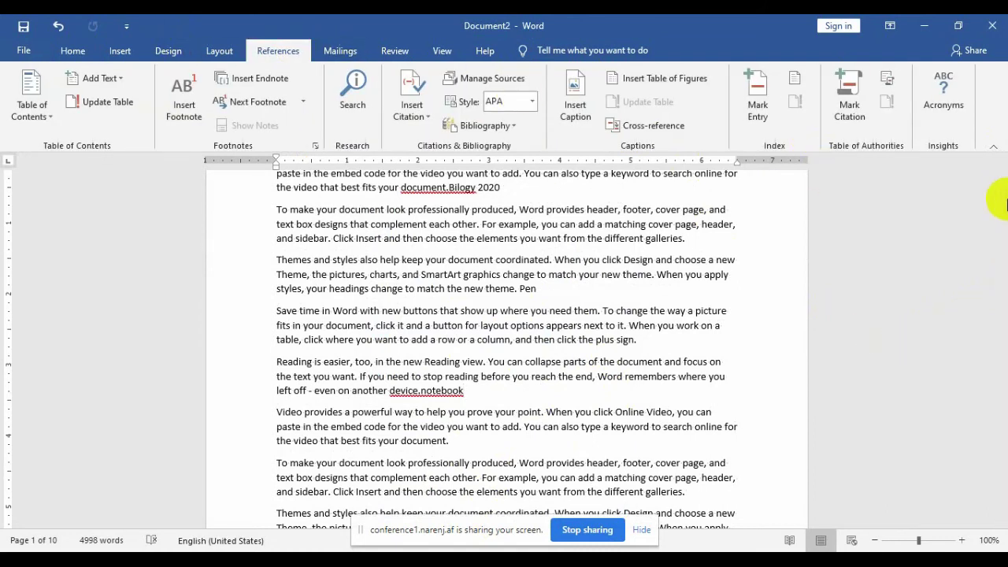
drag(998, 167, 1001, 162)
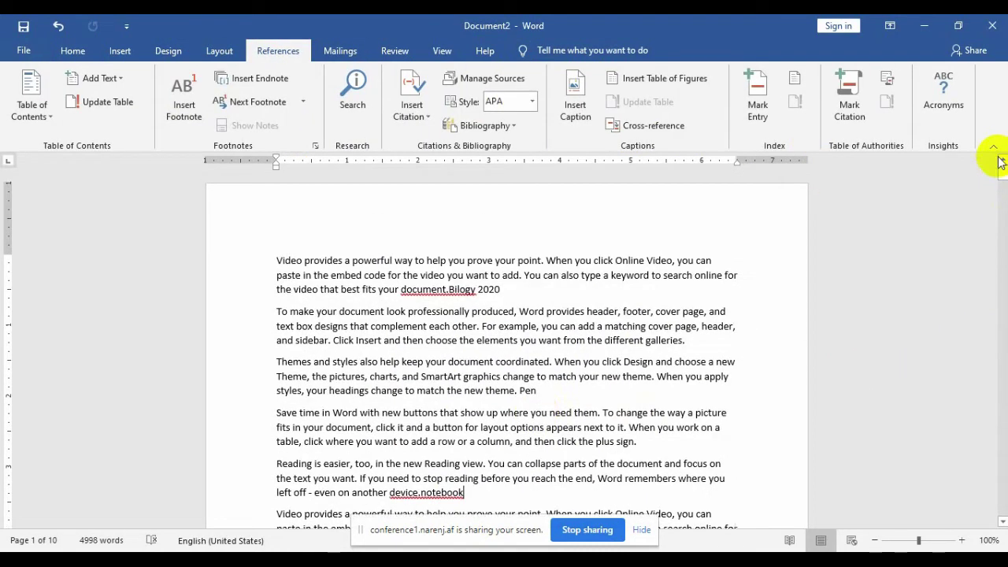
Correct '20119' to '2019' after 'the plus sign.' and select 'math 2019'
click(644, 442)
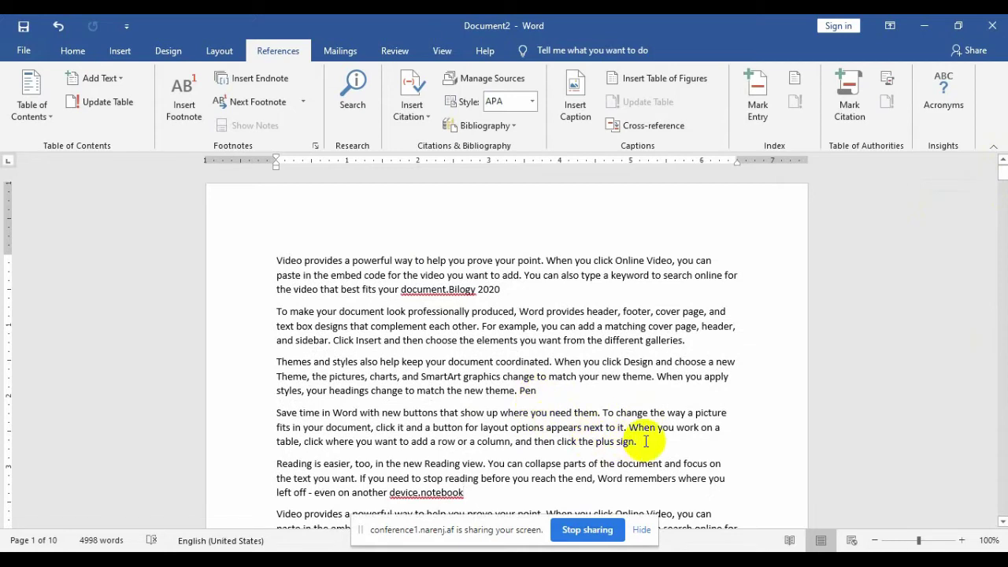
text(math 20119)
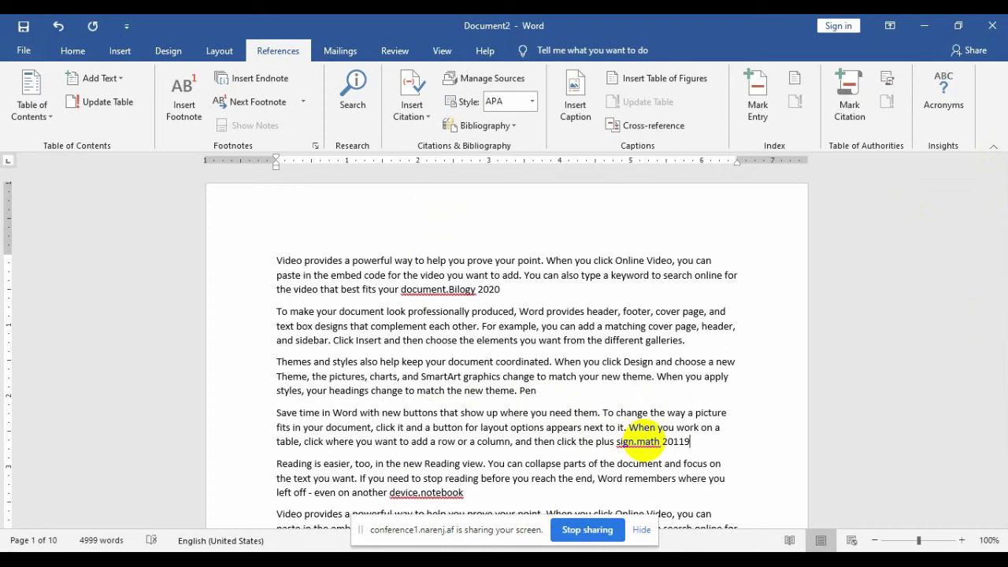
key(BackSpace)
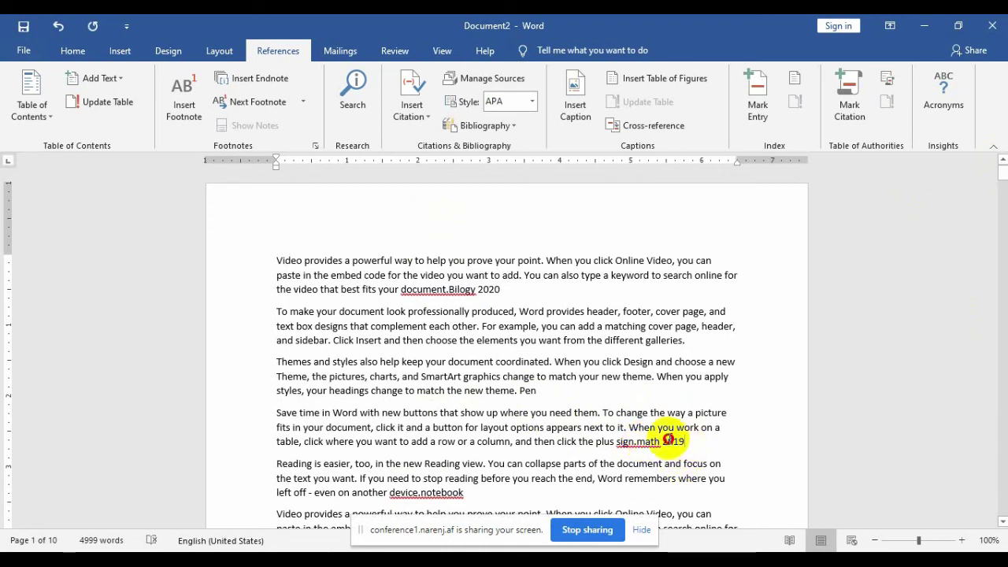
drag(683, 440, 646, 444)
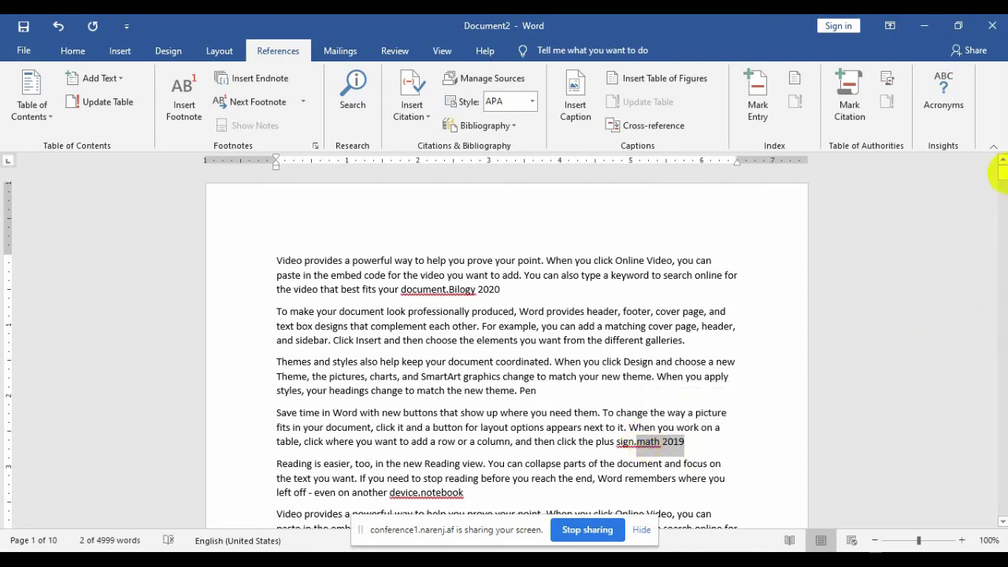
Paste 'math 2019' after paragraphs on pages 4, 7 and 9, then select the last copy
drag(1001, 169, 1000, 290)
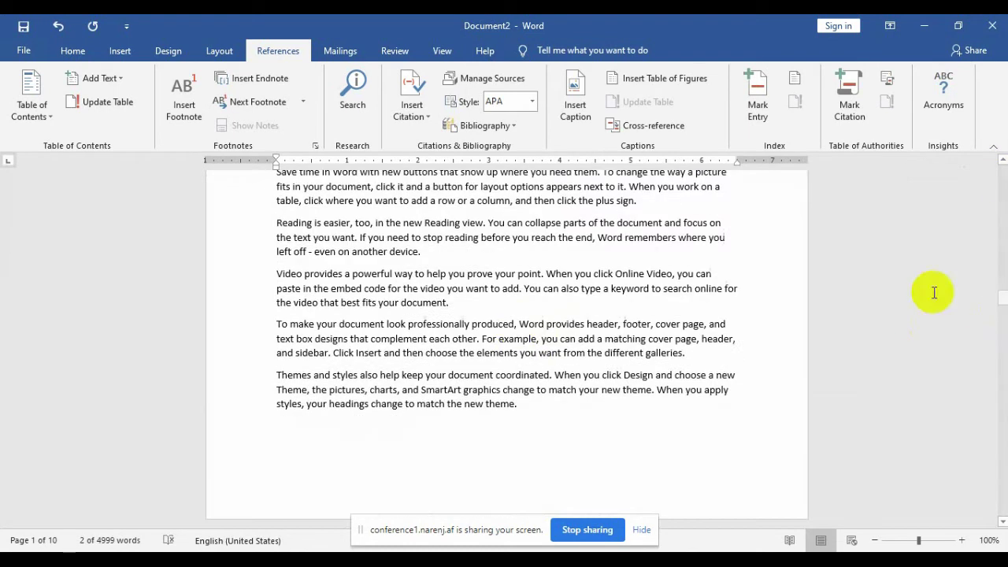
click(472, 300)
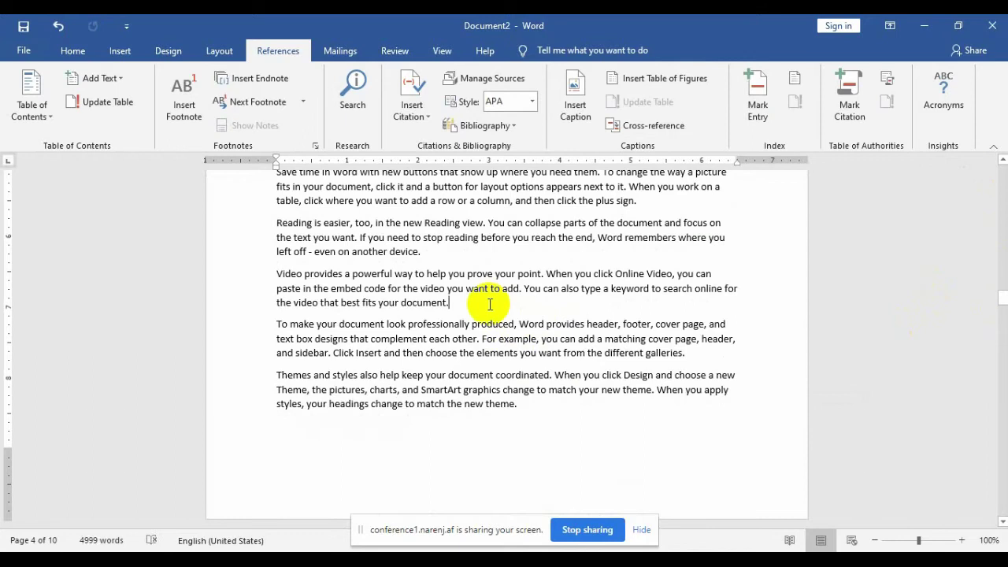
text(math 2019)
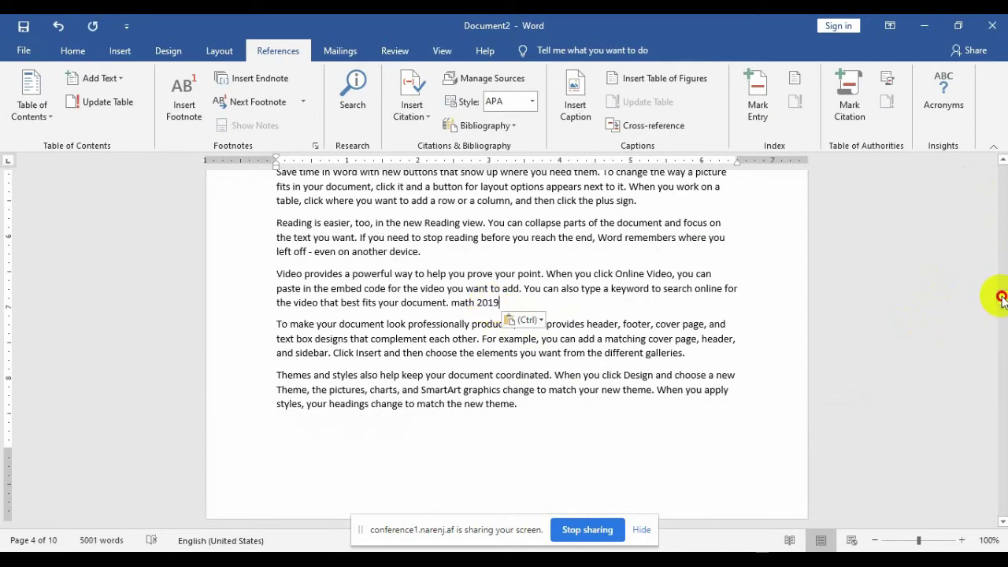
drag(1000, 296, 1000, 392)
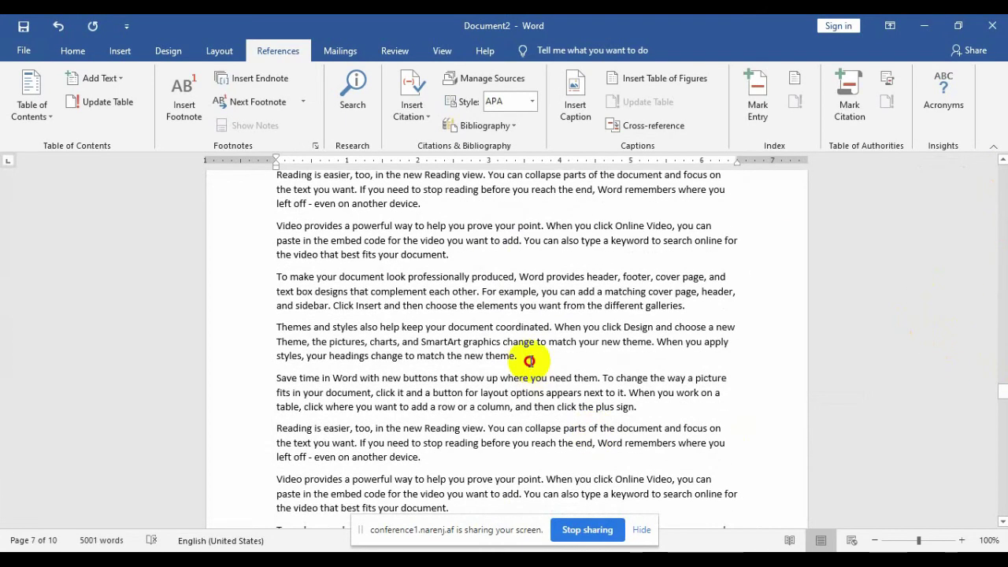
click(530, 360)
text(math 2019)
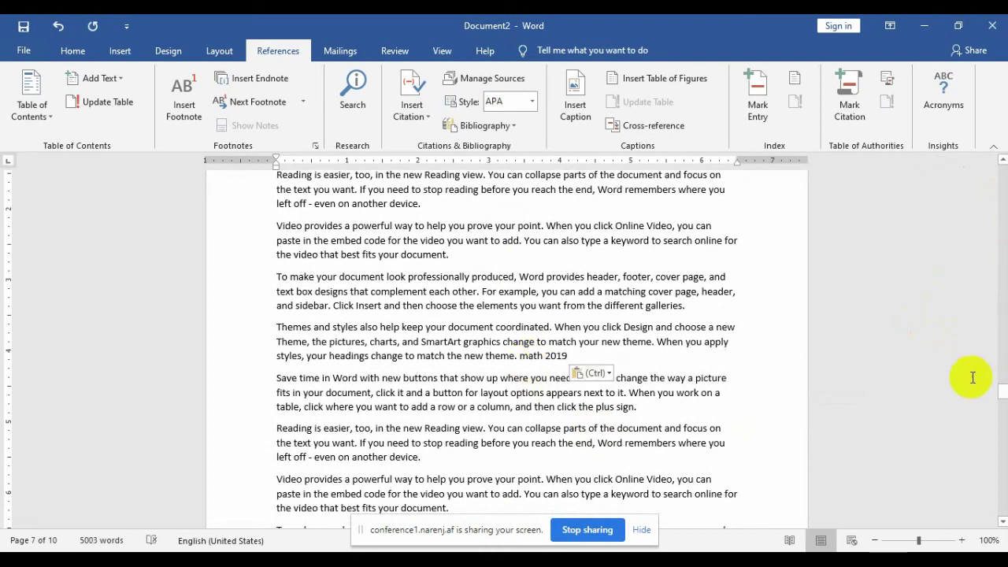
click(1003, 433)
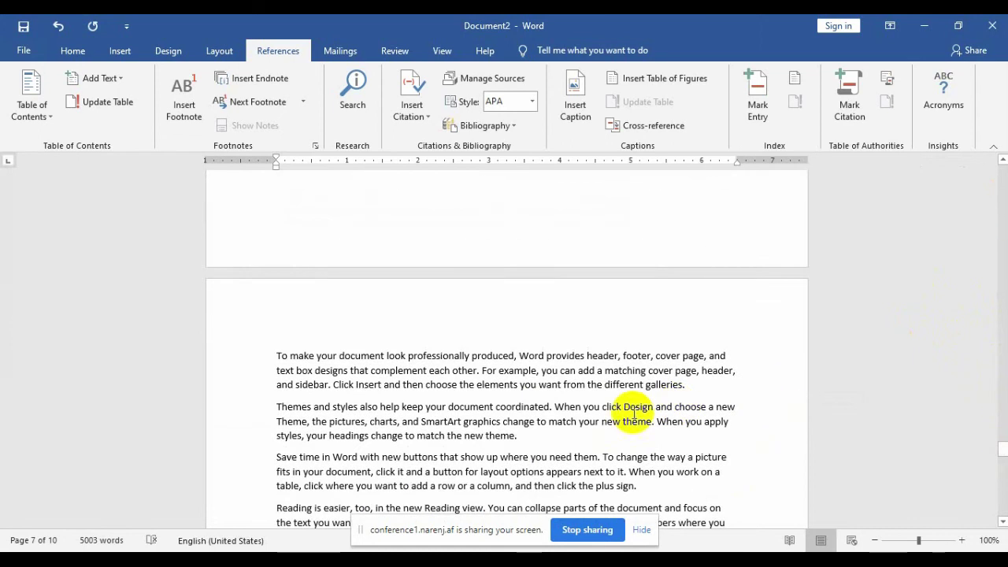
click(524, 441)
text(math 2019)
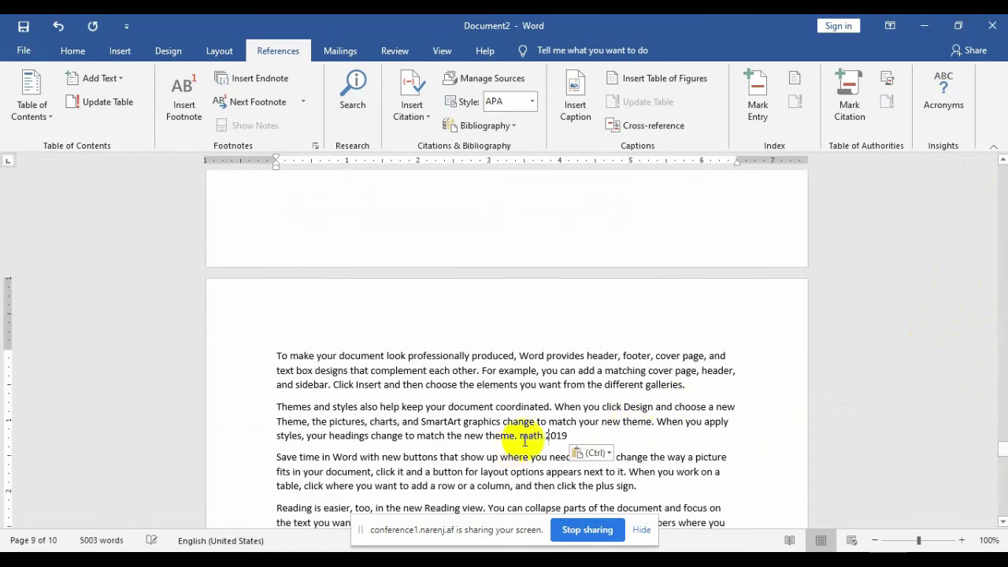
drag(572, 437, 520, 435)
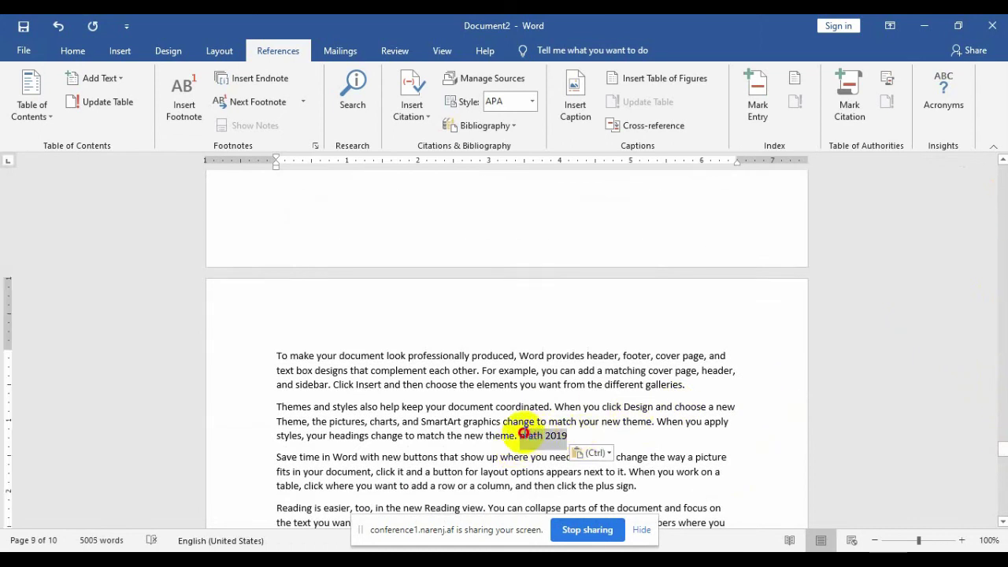
Mark all four 'math 2019' occurrences as Cases citations with Mark All
click(847, 99)
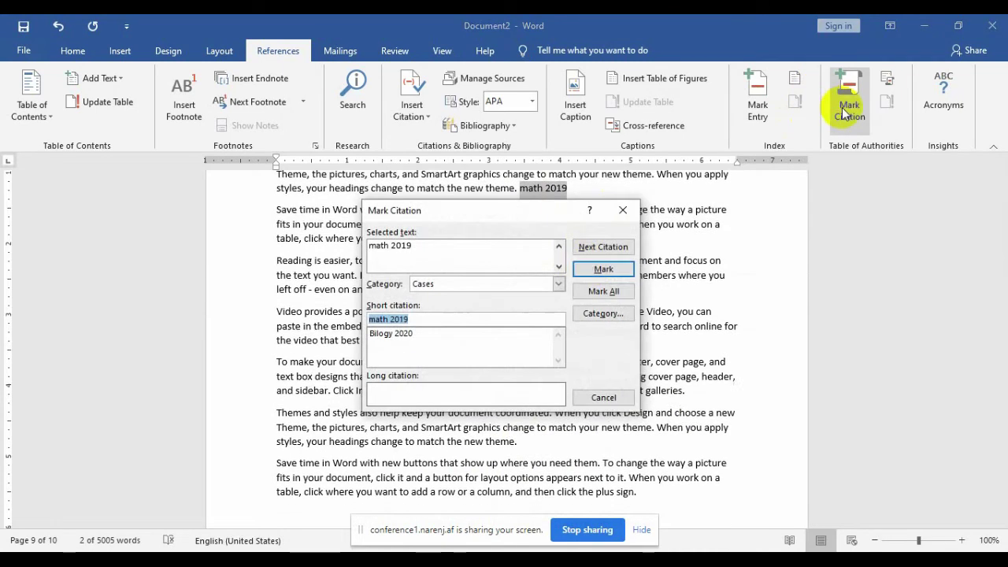
click(608, 293)
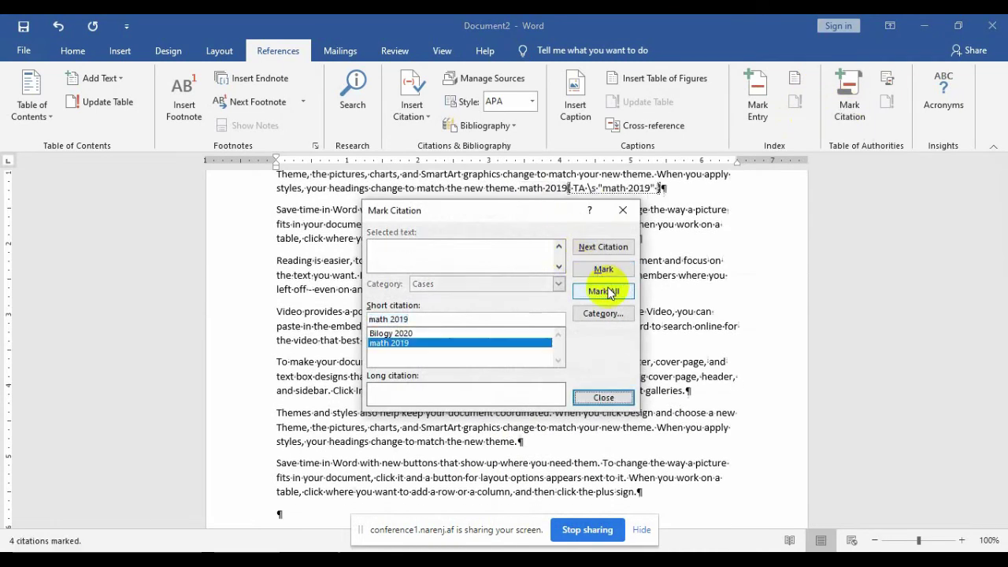
click(603, 397)
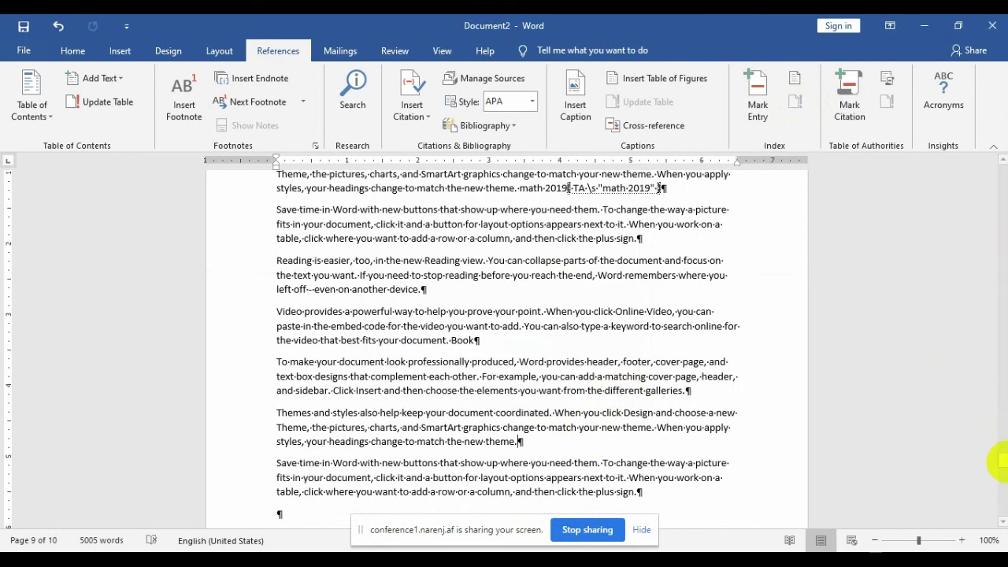
From the last page, turn Show/Hide ¶ off and return to the References tab
drag(1002, 463, 997, 501)
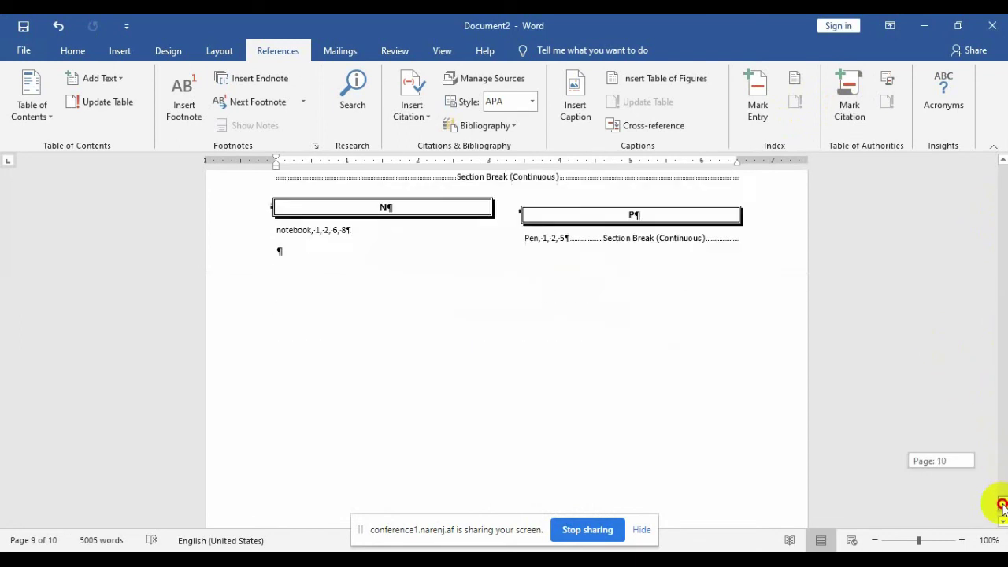
click(577, 383)
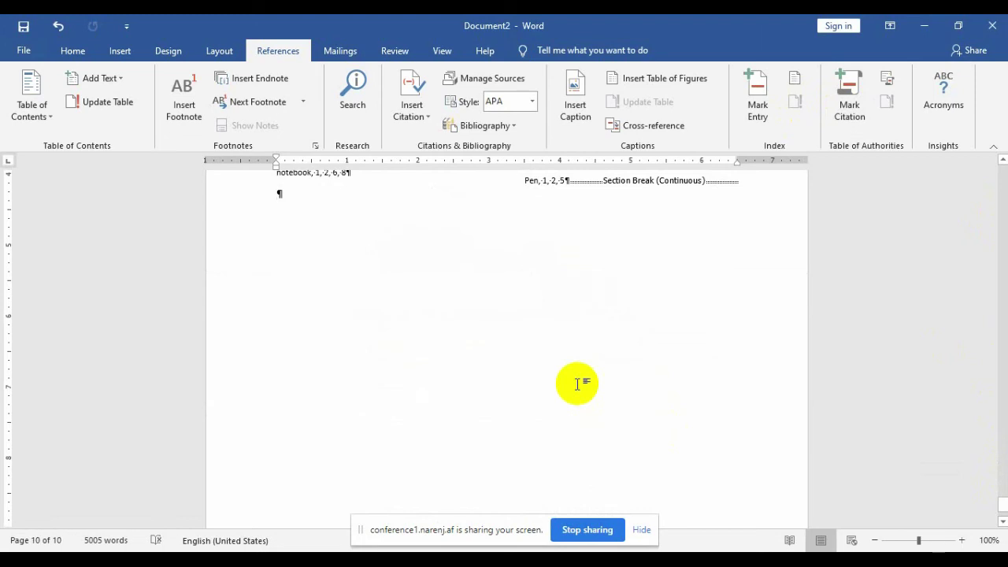
click(78, 55)
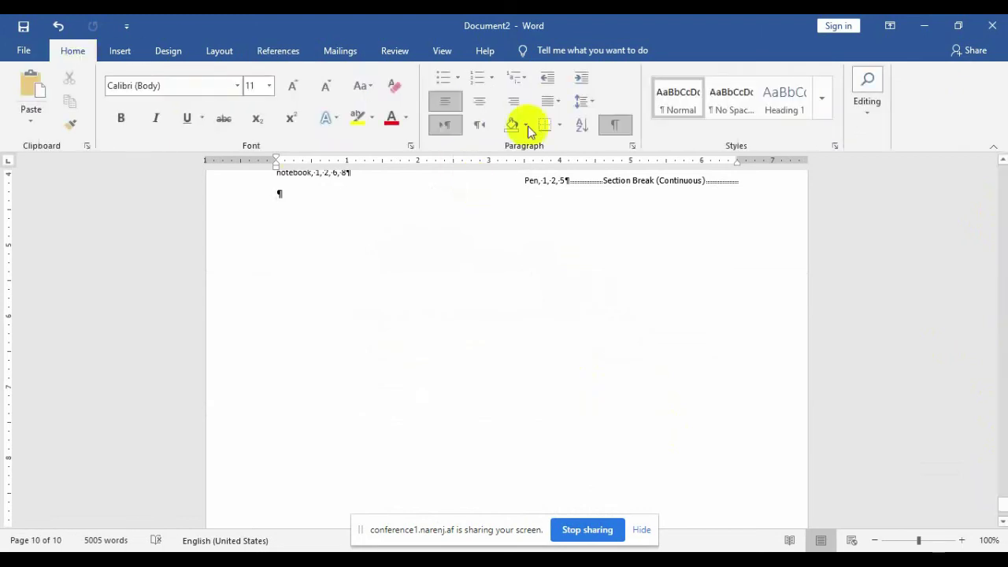
click(615, 128)
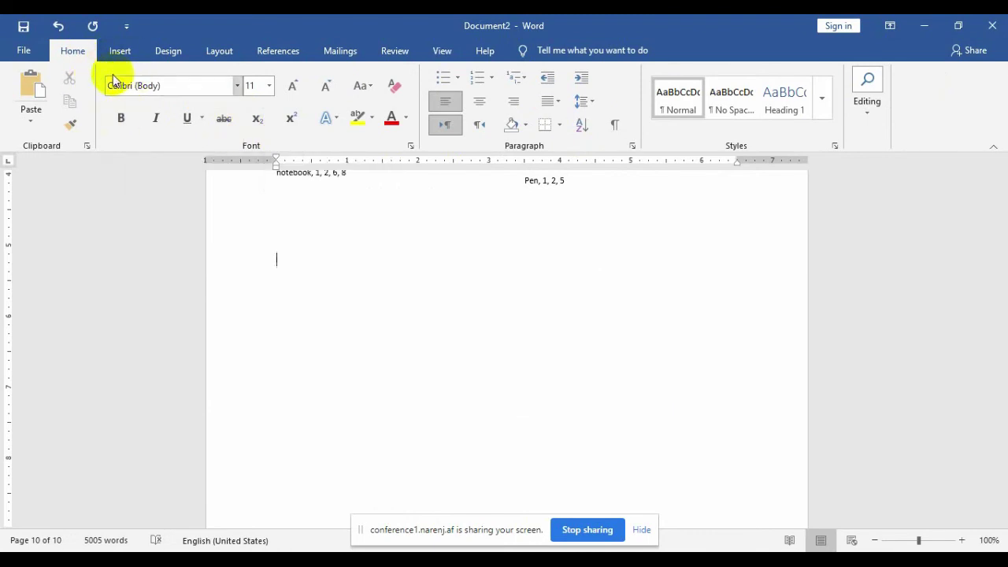
click(342, 57)
click(299, 59)
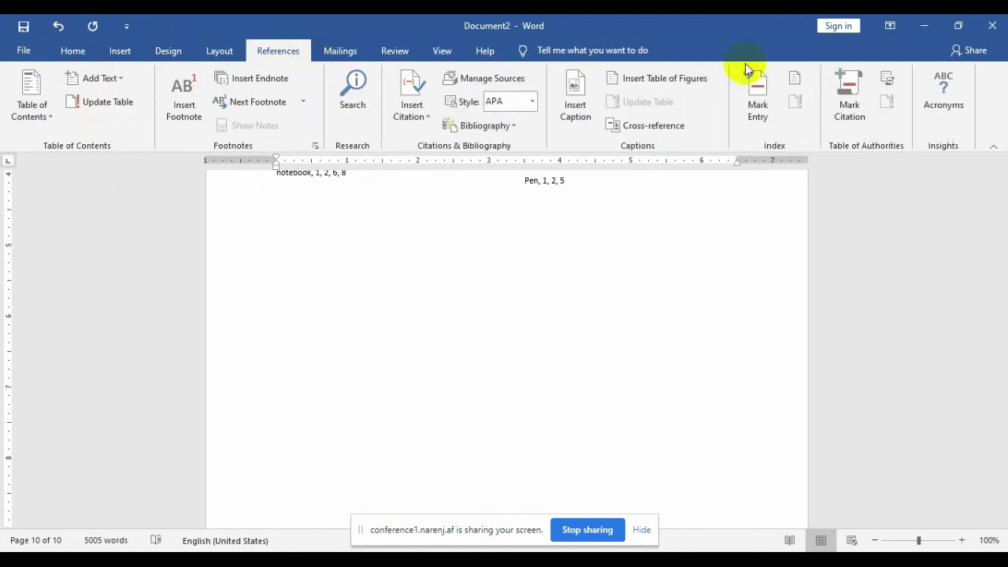
Insert a Classic-format table of authorities listing Bilogy 2020 and math 2019 with page numbers
click(885, 80)
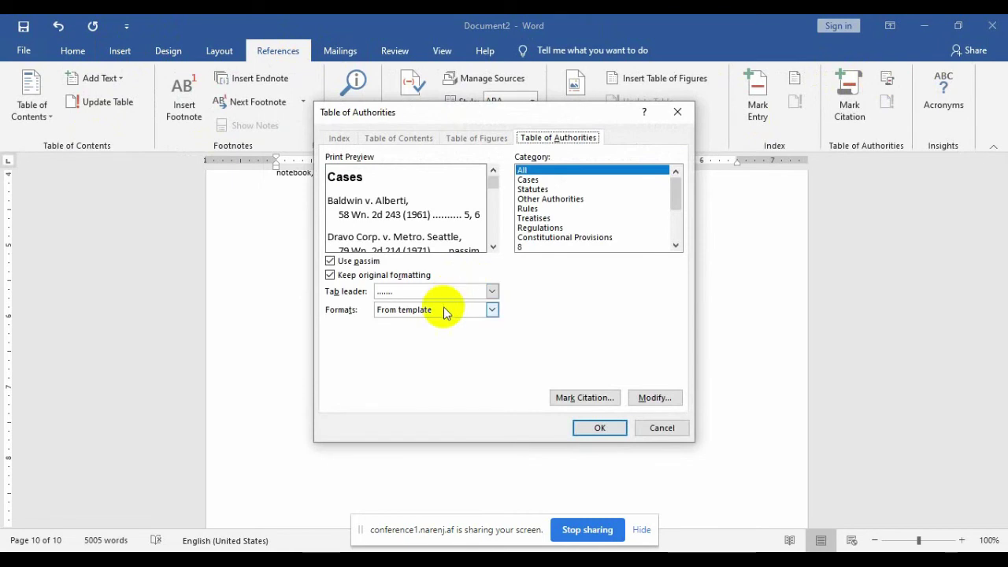
click(444, 309)
click(432, 333)
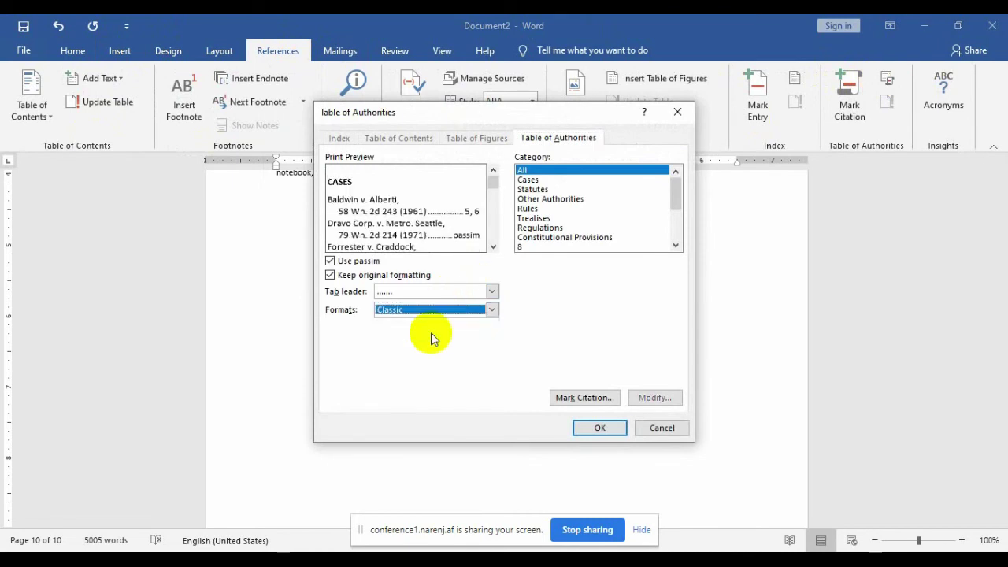
click(595, 428)
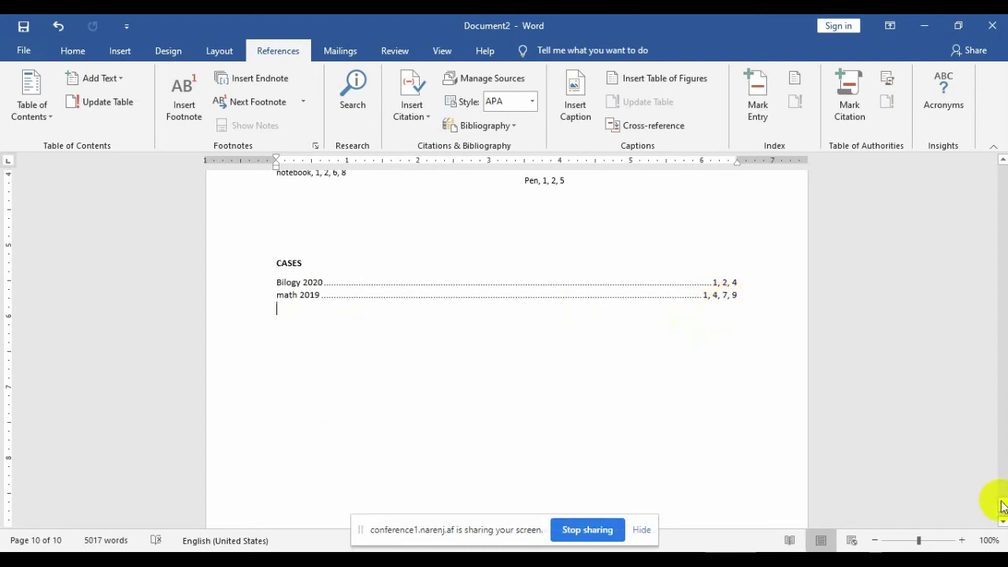
drag(1001, 506, 1001, 504)
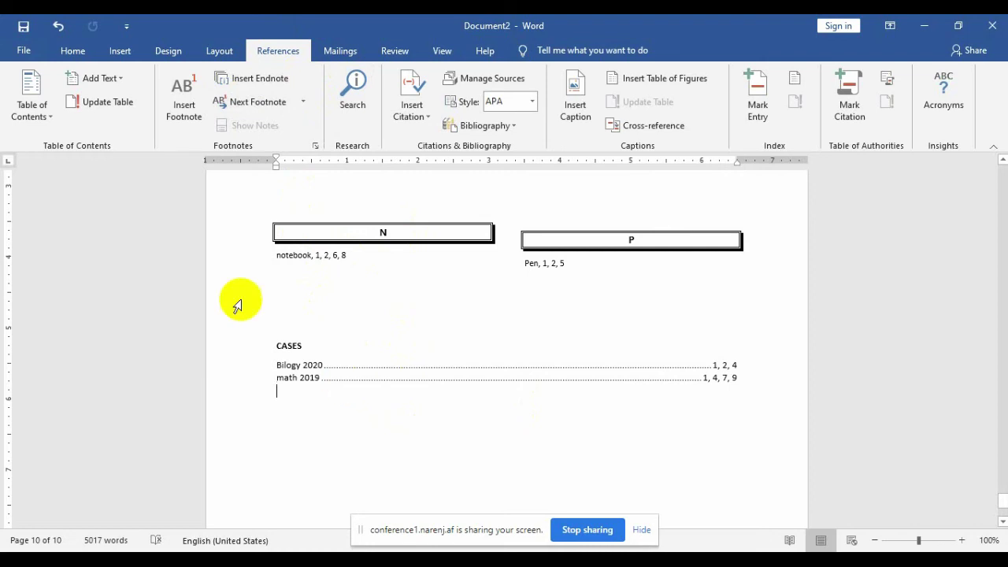
Create a new blank document, Document3, with the Mailings tab showing
click(341, 52)
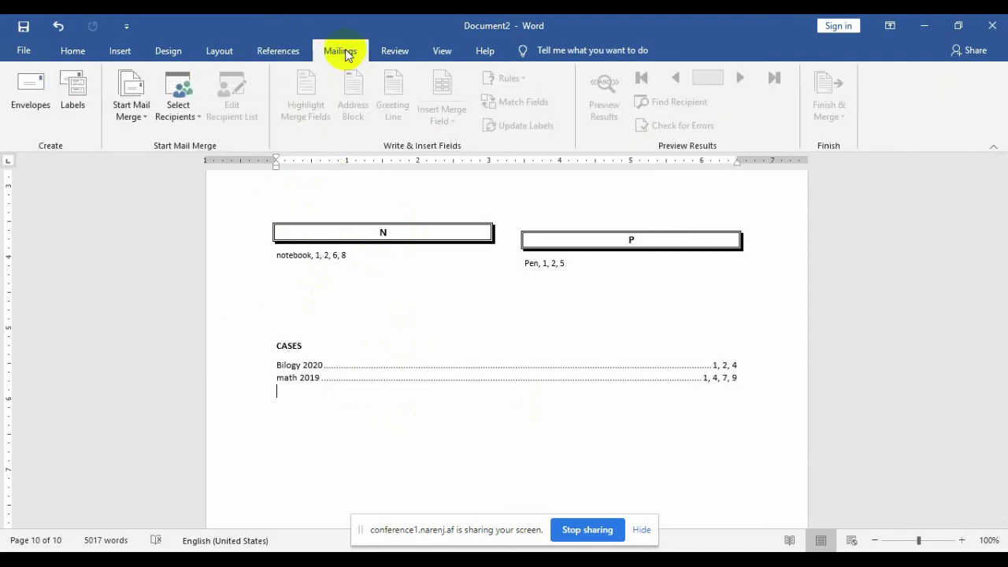
click(24, 50)
click(56, 119)
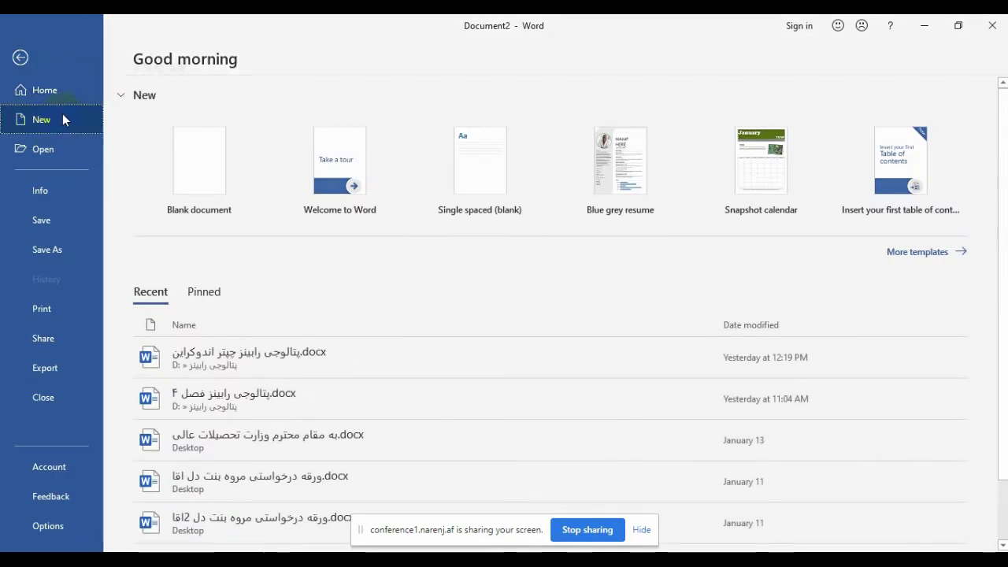
click(196, 145)
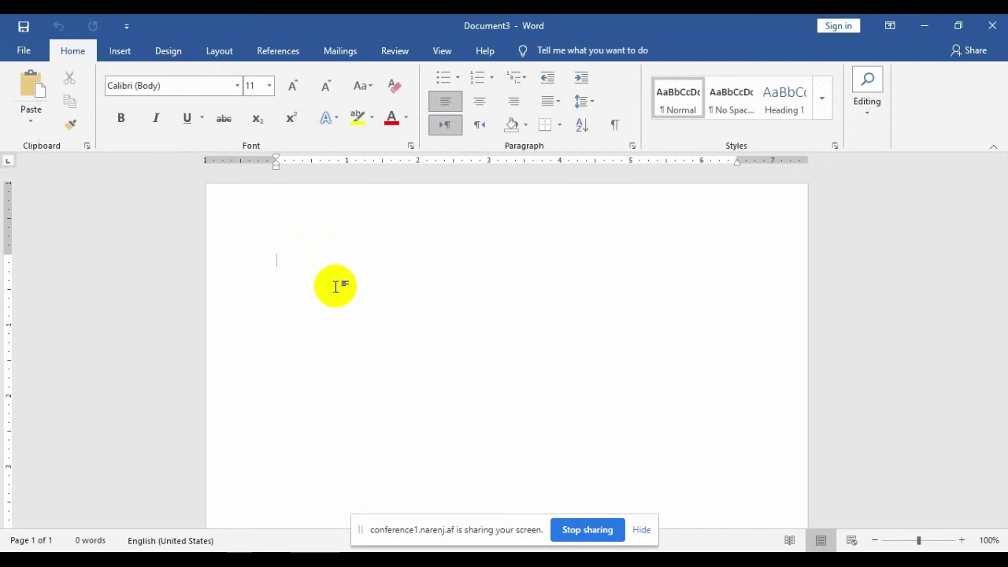
click(334, 55)
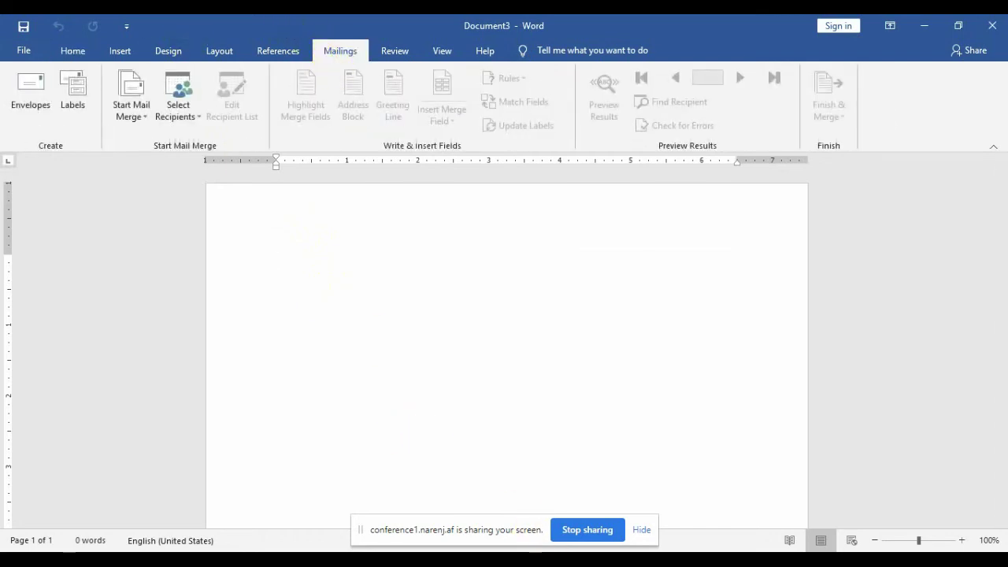
mouse_move(30, 93)
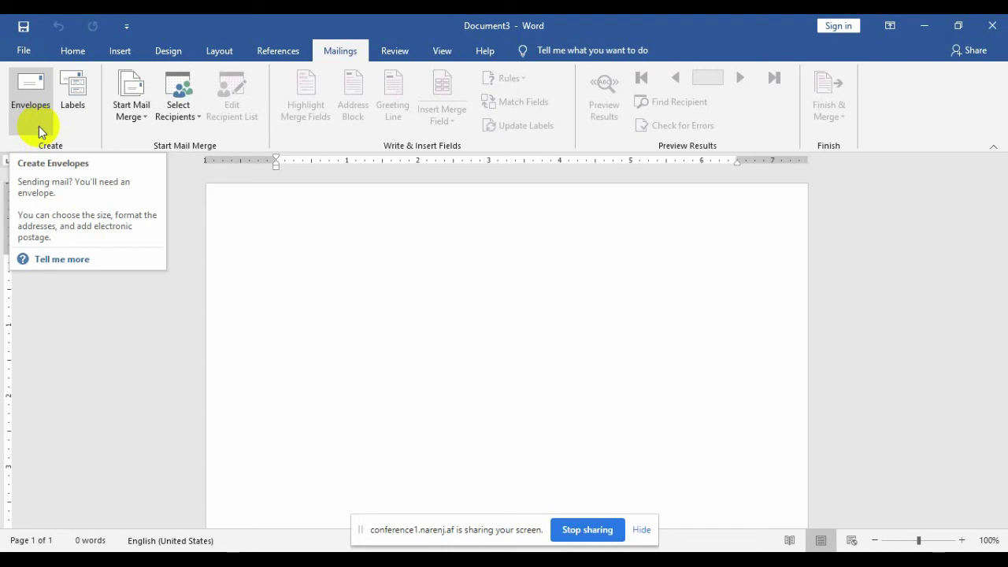
Open Envelopes and type the recipient's delivery address with a phone number line beneath it
click(39, 126)
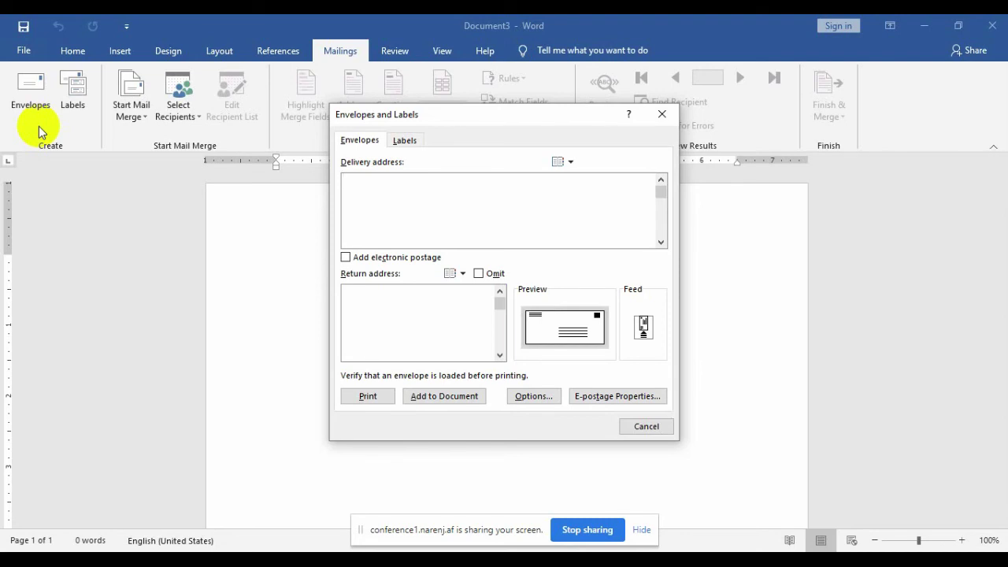
text(kbaul )
text(karte nwe)
key(BackSpace)
key(BackSpace)
text(aww)
key(BackSpace)
text(Ph)
text(:)
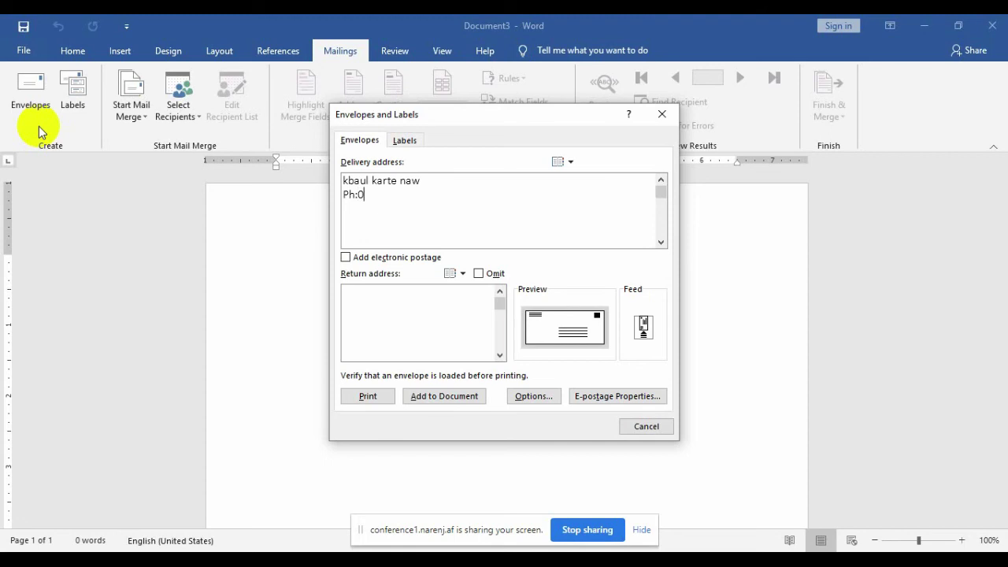
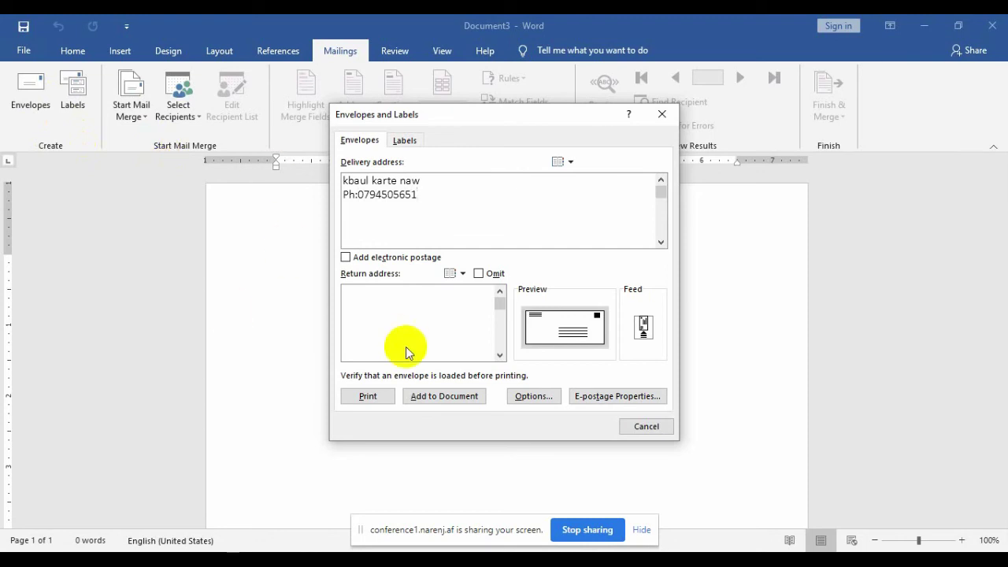
Enter the sender's two-line street address as the return address, then open Envelope Options
click(385, 300)
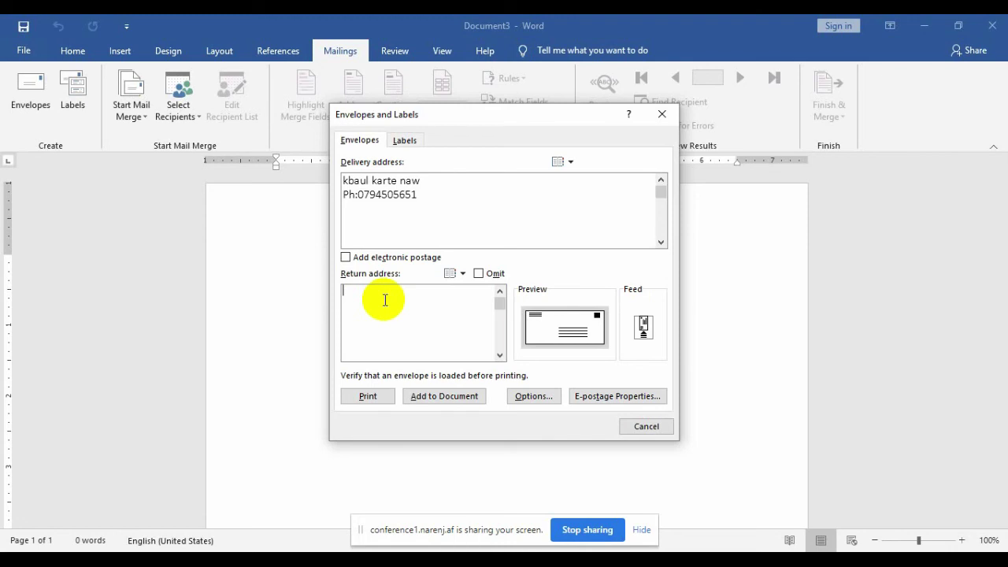
text(shah)
text(re and)
key(BackSpace)
key(BackSpace)
key(BackSpace)
text(n)
text(a)
text(w)
key(Return)
text(stre)
text(t)
key(BackSpace)
text(et )
text(No 5)
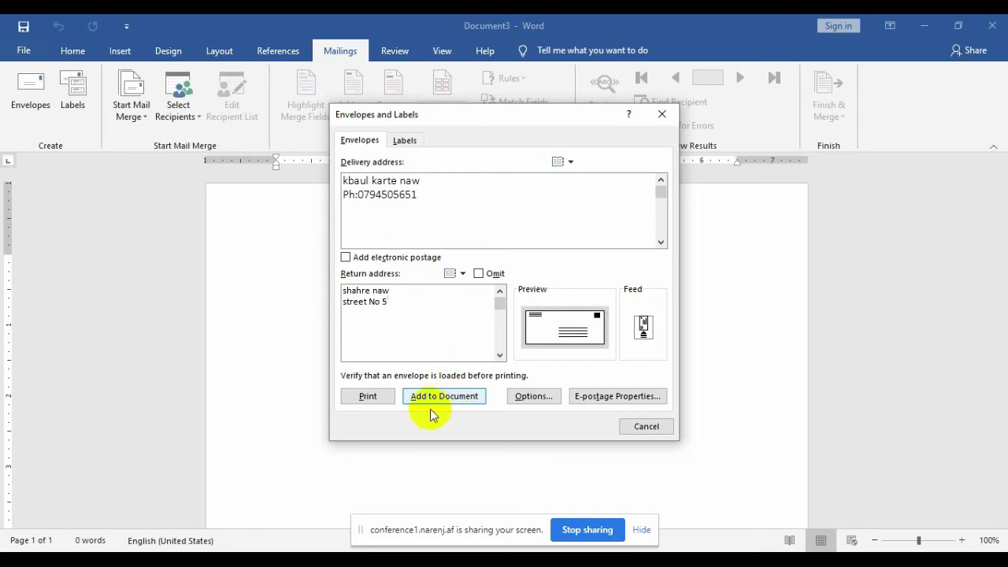
click(527, 397)
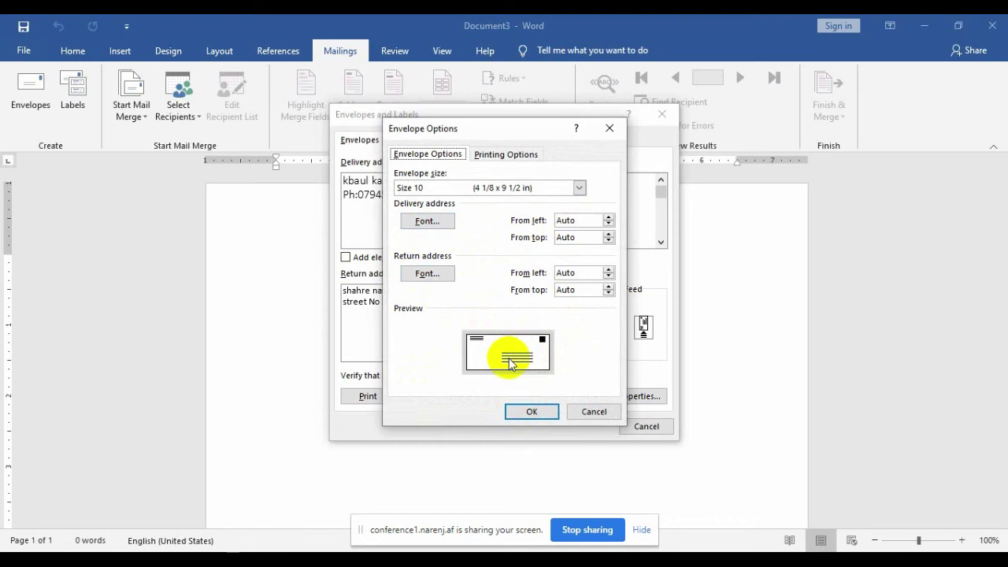
Place the delivery address 1.5" from the top and the return address 0.5" from the left
click(610, 225)
click(610, 226)
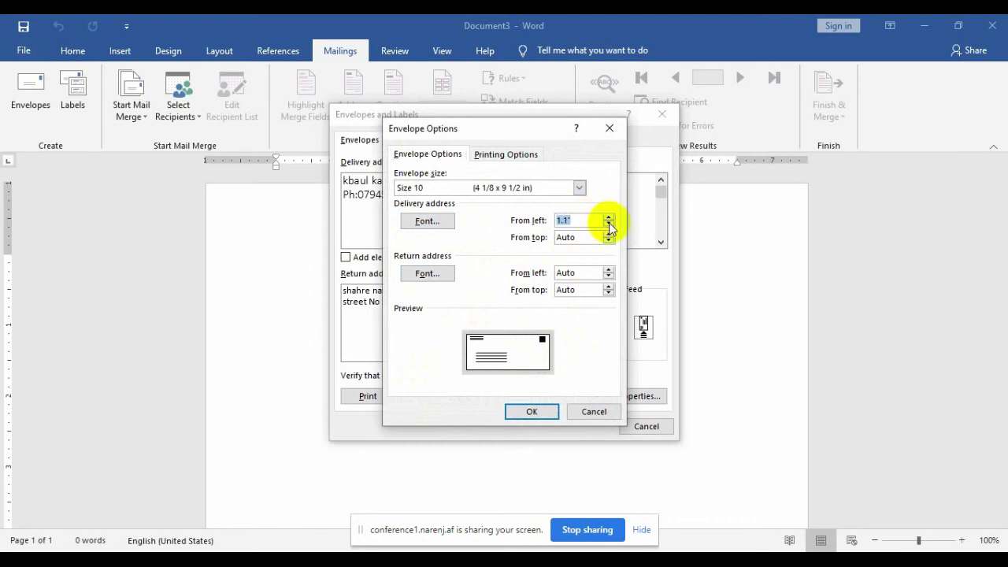
click(610, 226)
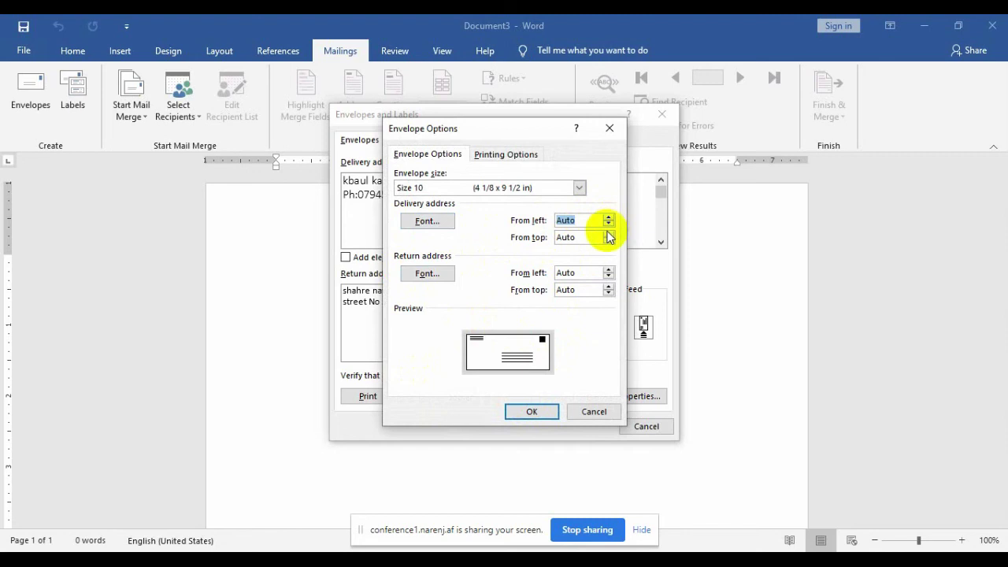
click(609, 240)
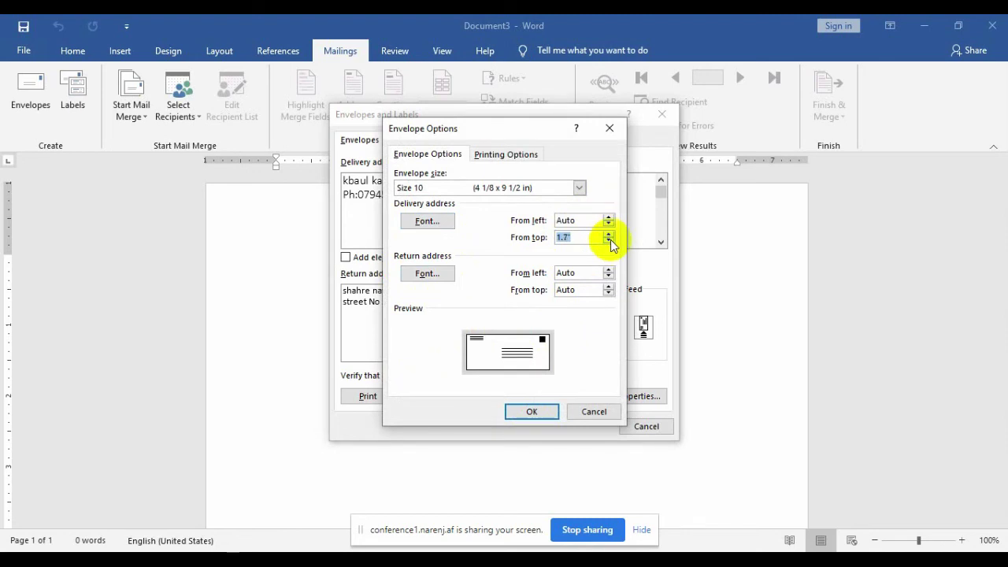
click(610, 241)
click(609, 241)
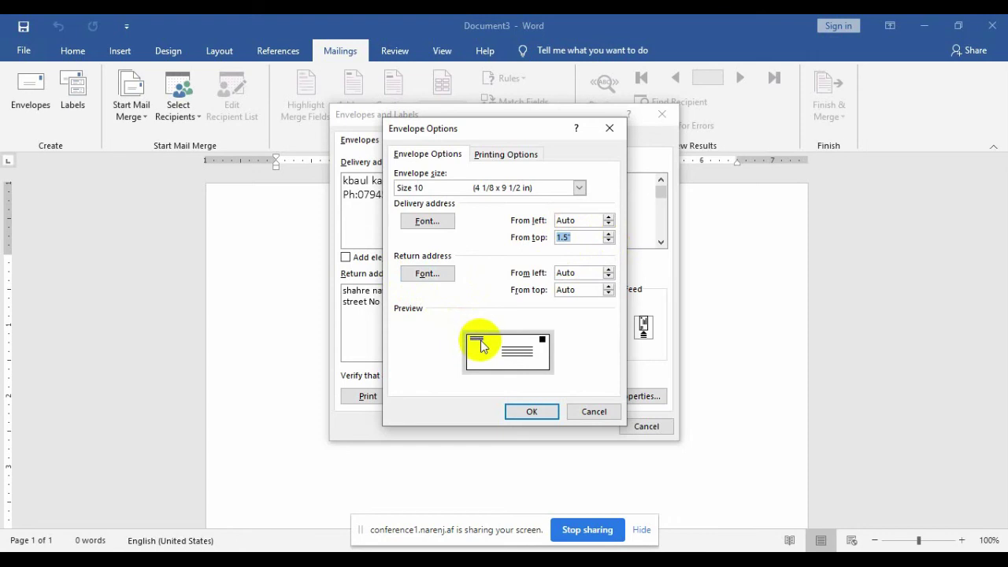
click(609, 271)
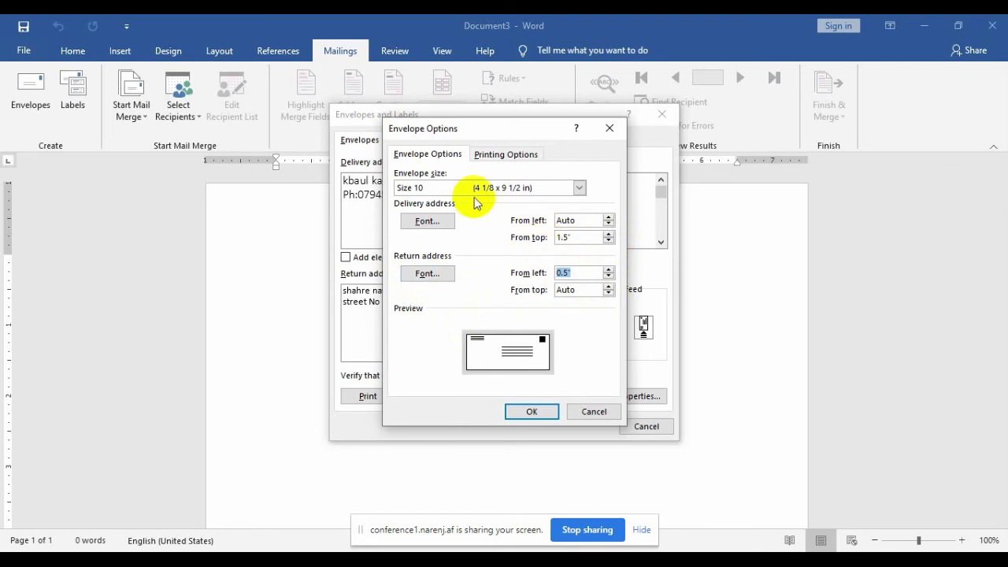
Add the envelope to the document, saving the return address as the default
click(593, 411)
click(455, 405)
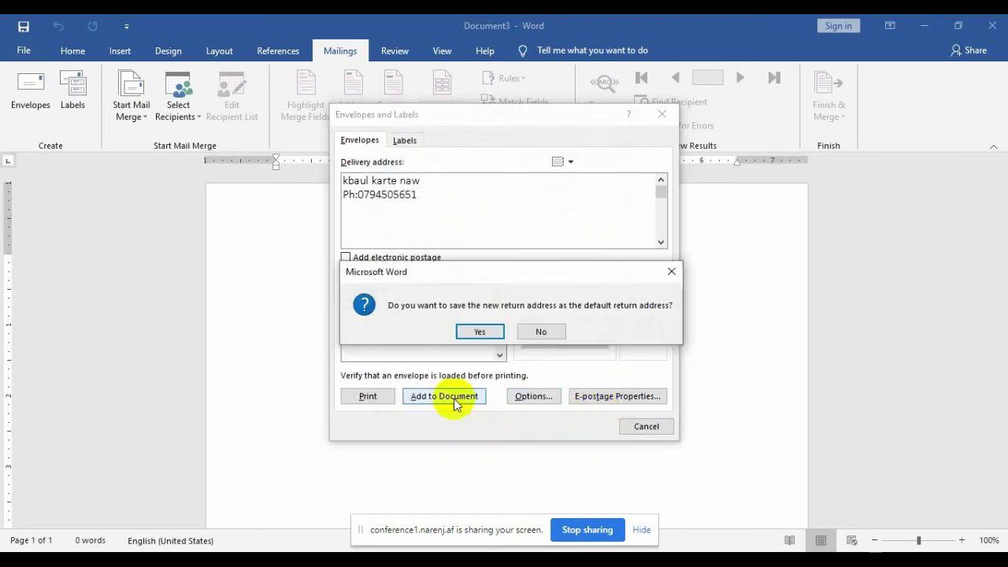
click(480, 331)
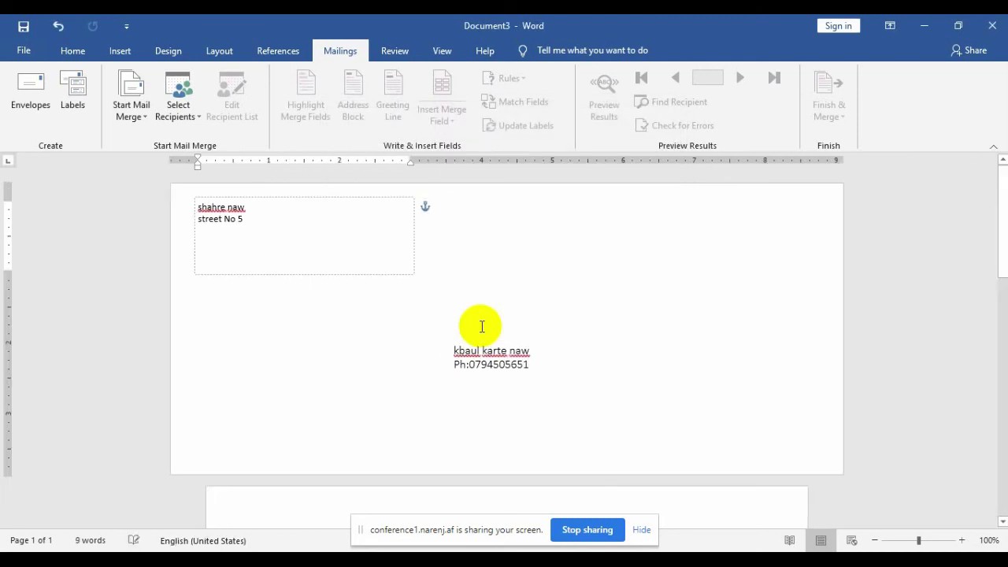
click(620, 374)
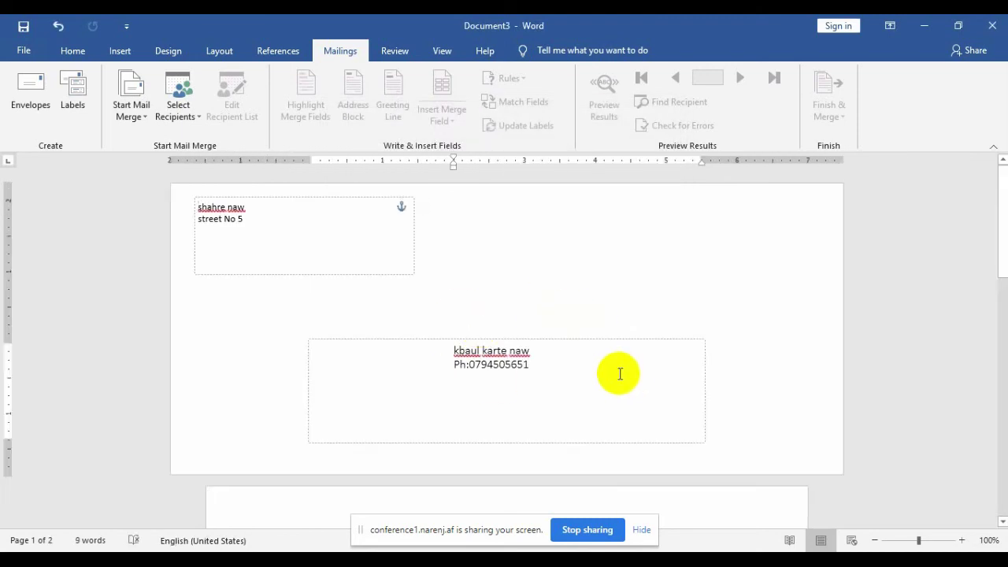
click(501, 360)
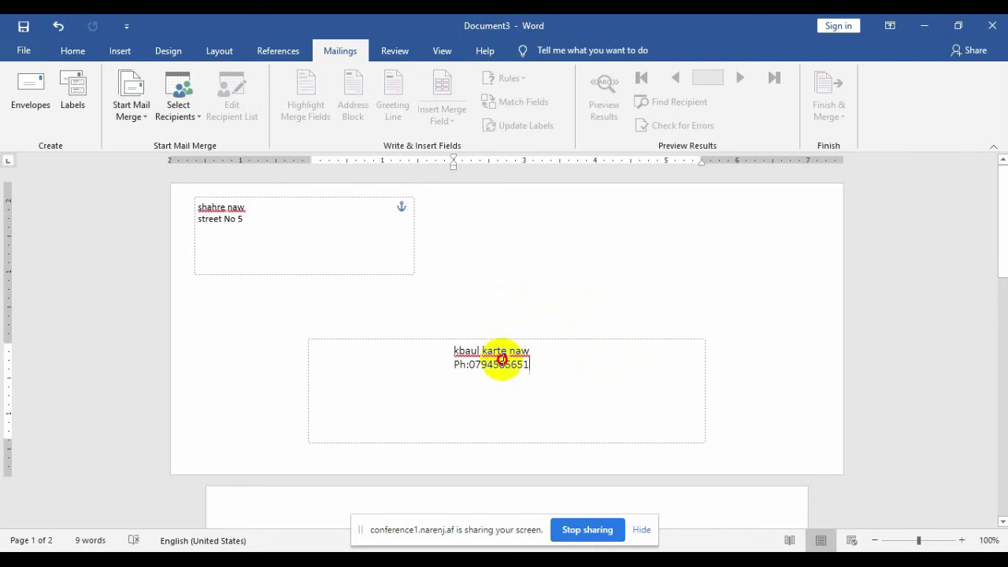
double_click(502, 360)
click(504, 363)
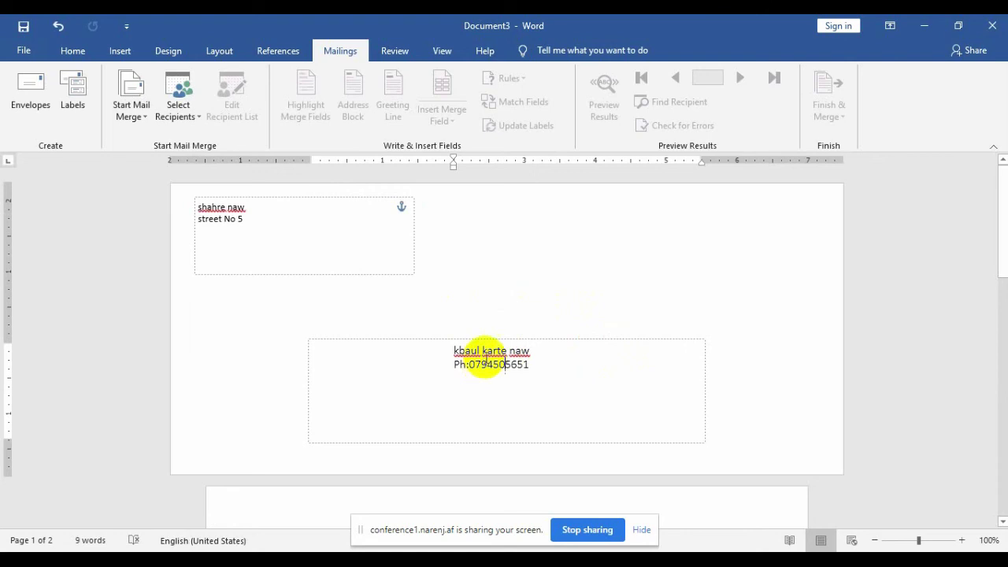
double_click(214, 209)
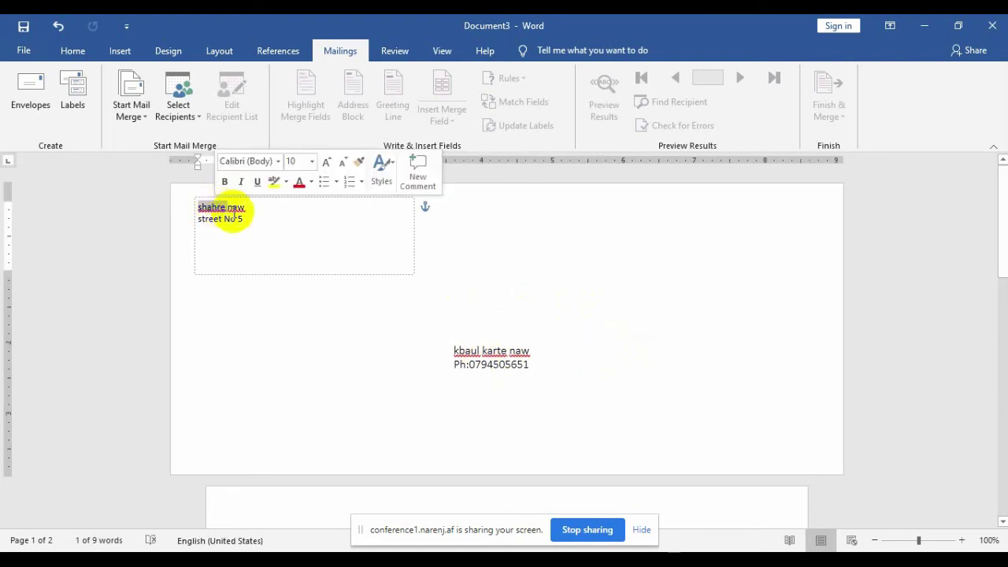
click(233, 207)
click(507, 375)
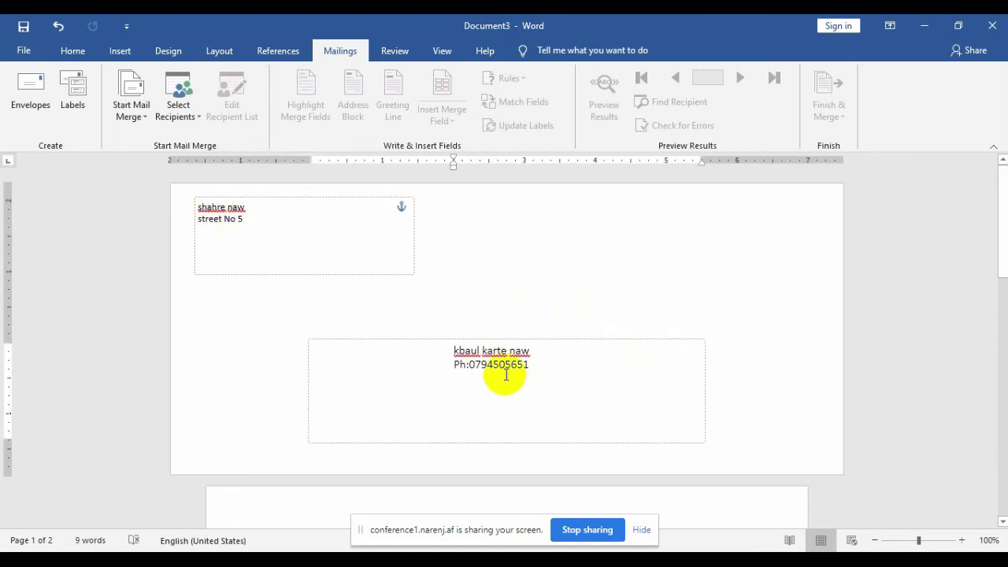
click(1005, 231)
drag(1004, 230, 995, 196)
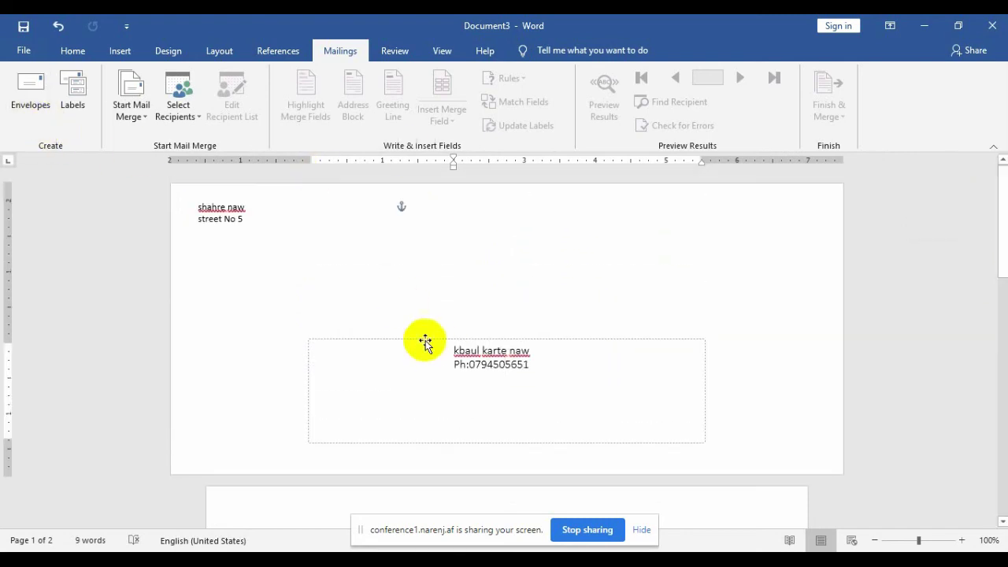
click(73, 102)
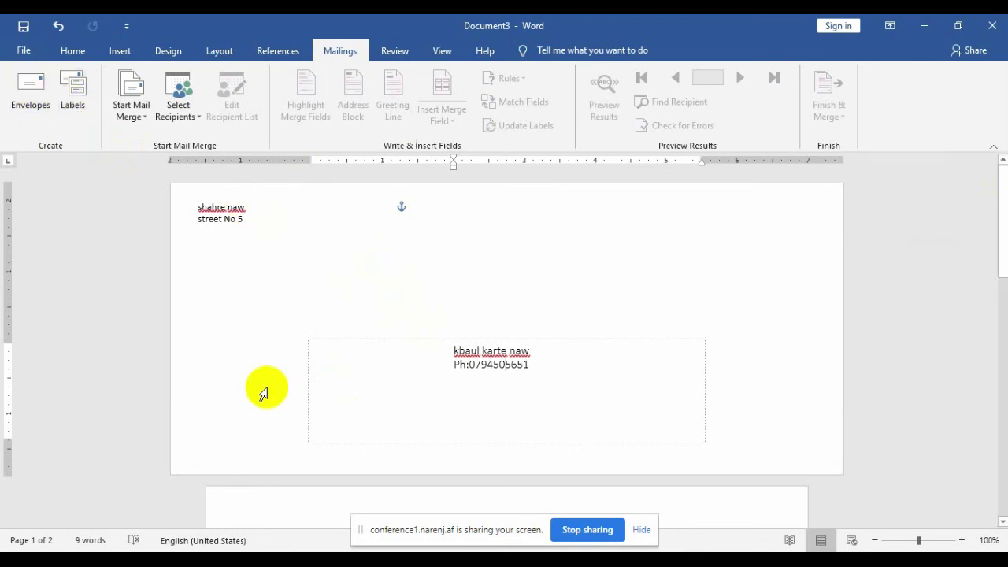
Create blank Document4 and bring up the Labels setup from Mailings
key(ctrl+n)
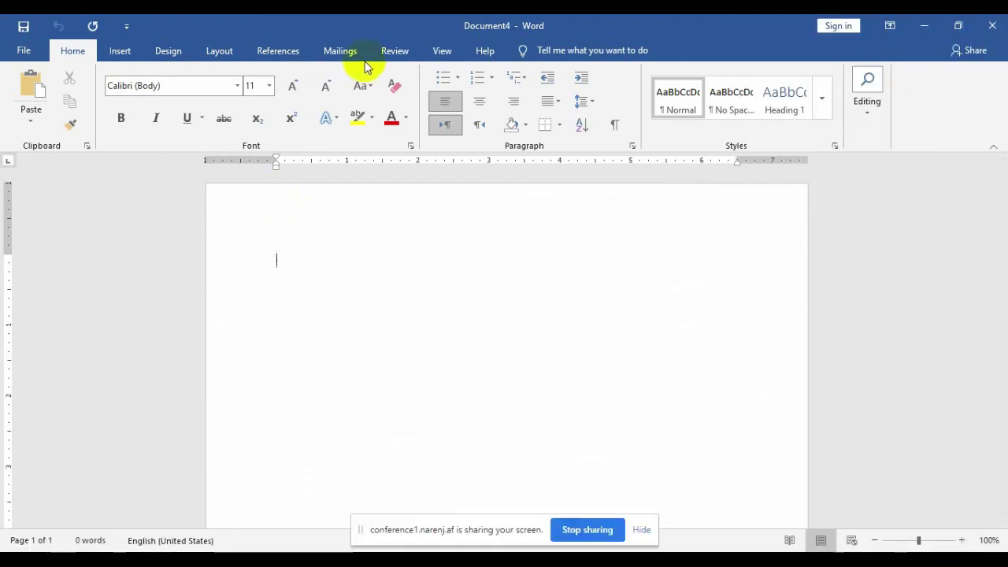
click(340, 52)
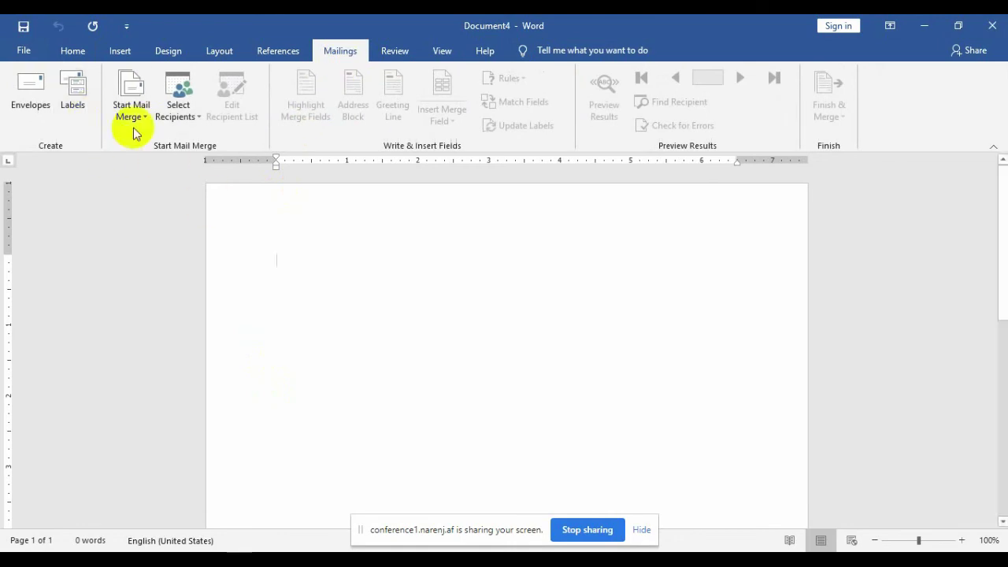
click(72, 110)
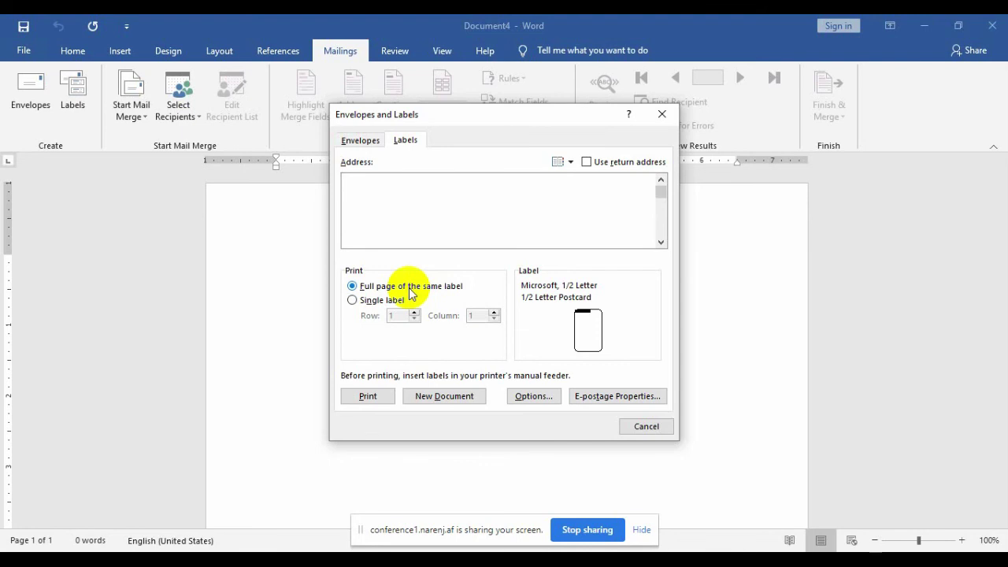
Enter the label address as three lines, CPU, Ram and HDD, each followed by dots
text(C)
text(PU)
key(BackSpace)
text(U...........)
key(Return)
text(Raam)
key(BackSpace)
key(BackSpace)
text(m..)
text(..................)
key(Return)
text(Hdd)
key(BackSpace)
key(BackSpace)
text(DD)
text(..................)
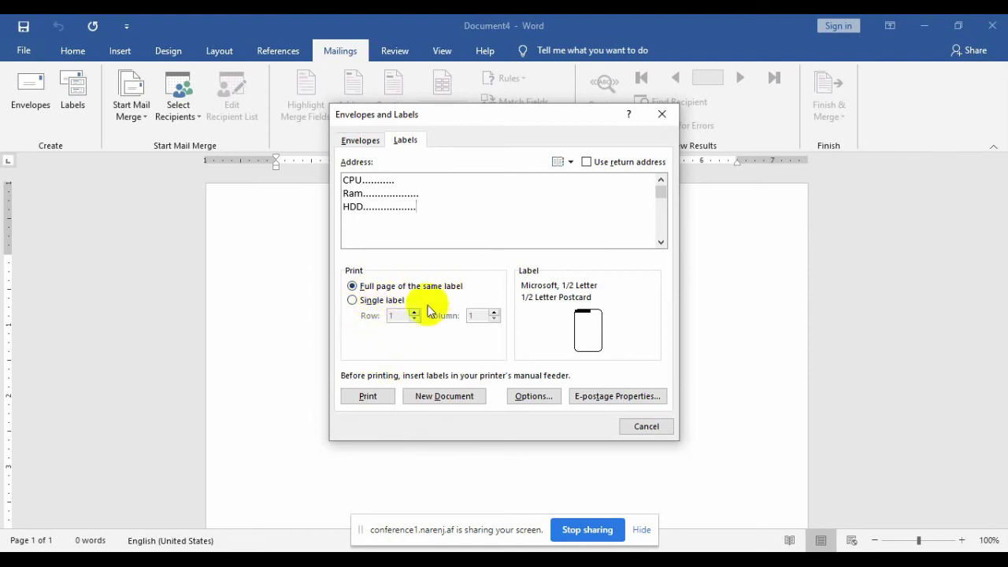
Select the Microsoft 30 Per Page address label in Label Options
click(542, 396)
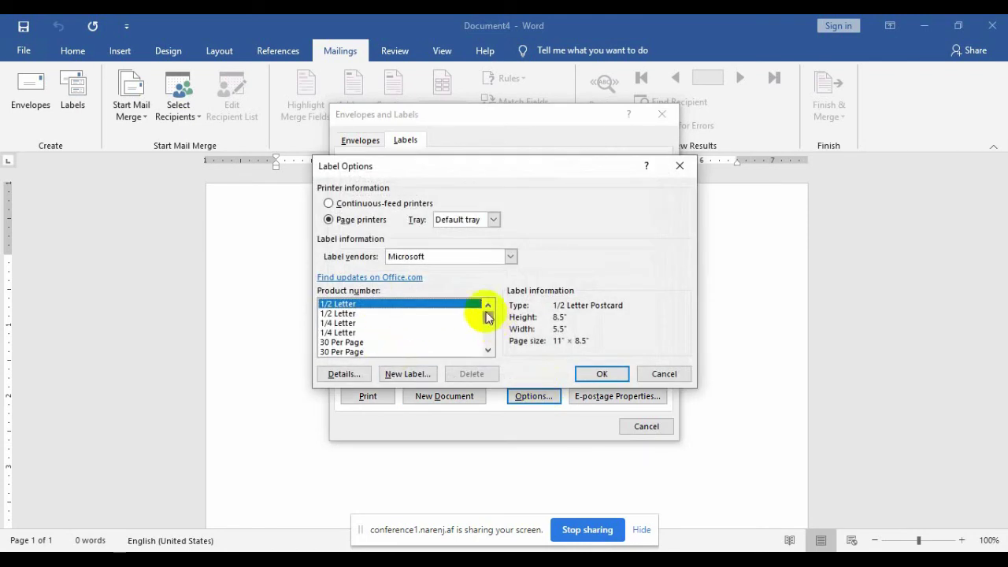
mouse_move(484, 314)
mouse_down()
mouse_move(485, 329)
mouse_move(484, 312)
mouse_up()
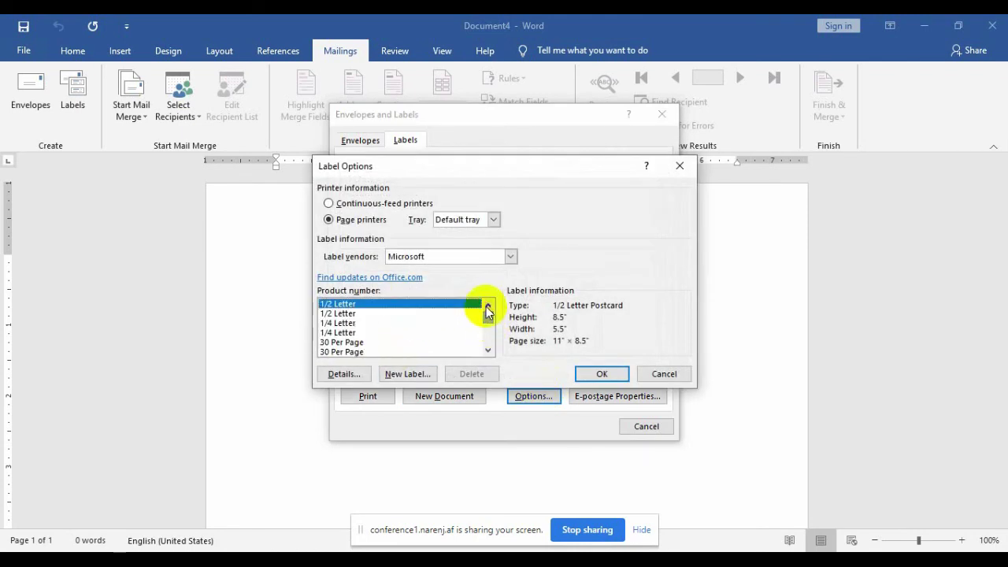
click(333, 345)
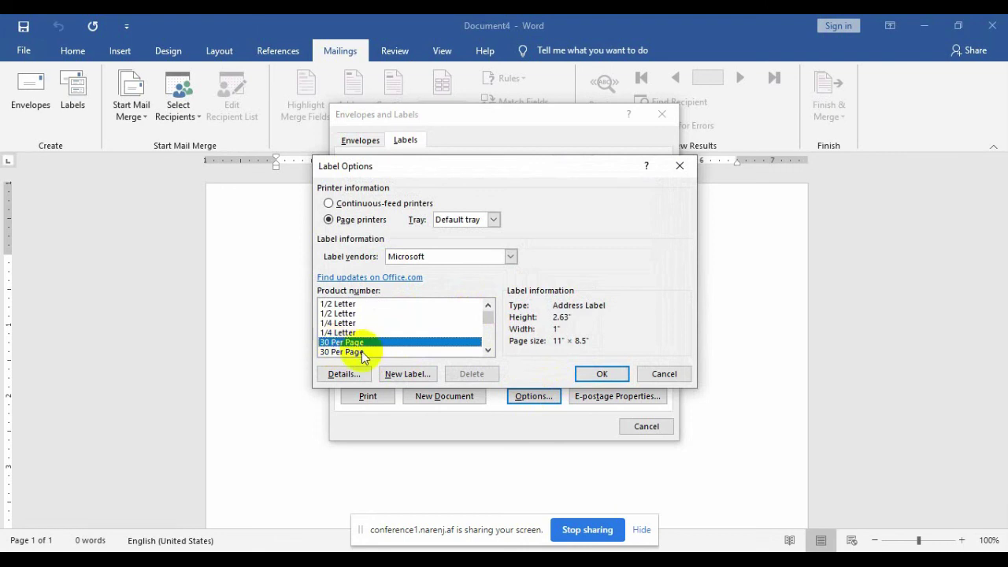
click(361, 351)
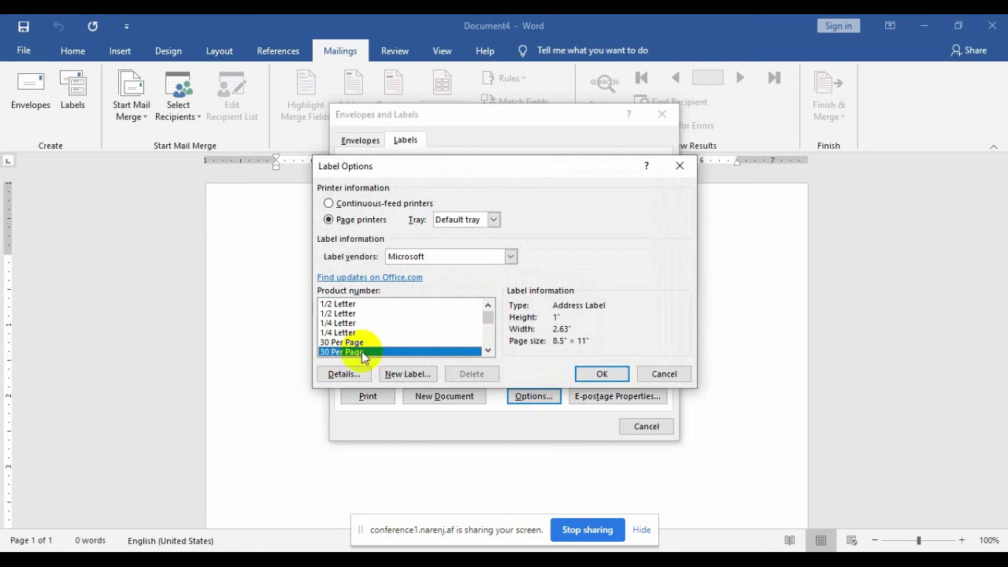
click(360, 343)
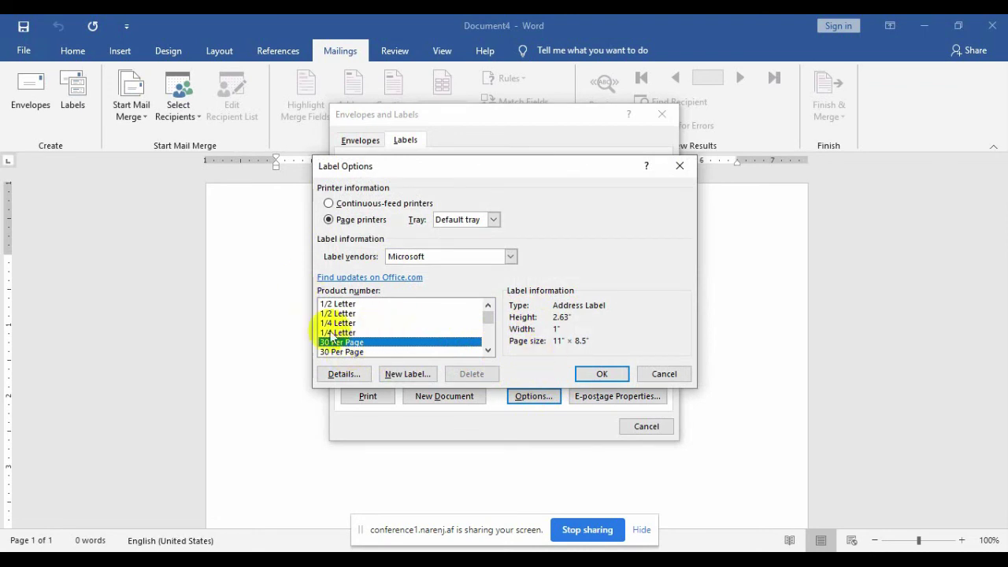
click(603, 374)
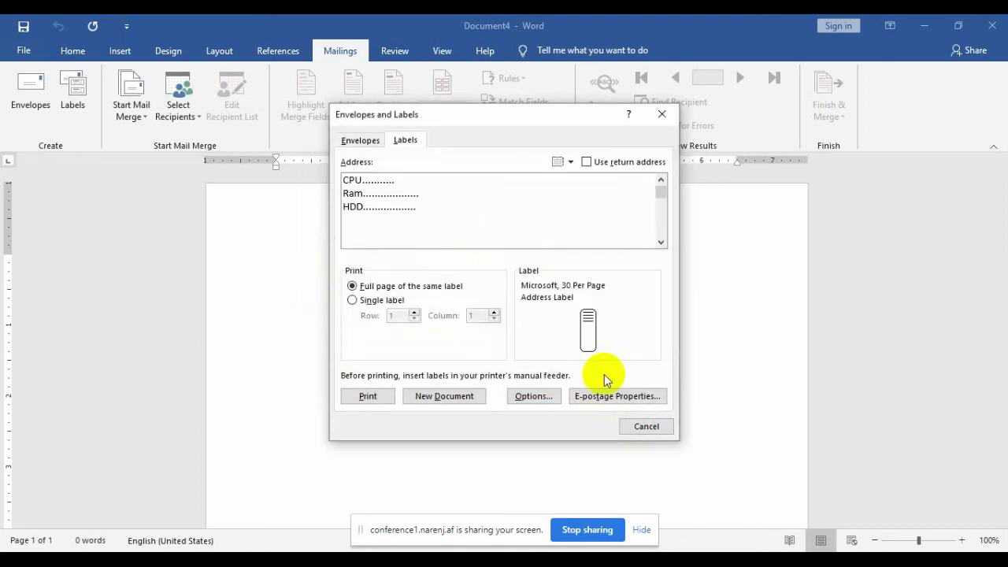
Generate the Labels5 document repeating CPU, Ram and HDD in every label
click(438, 395)
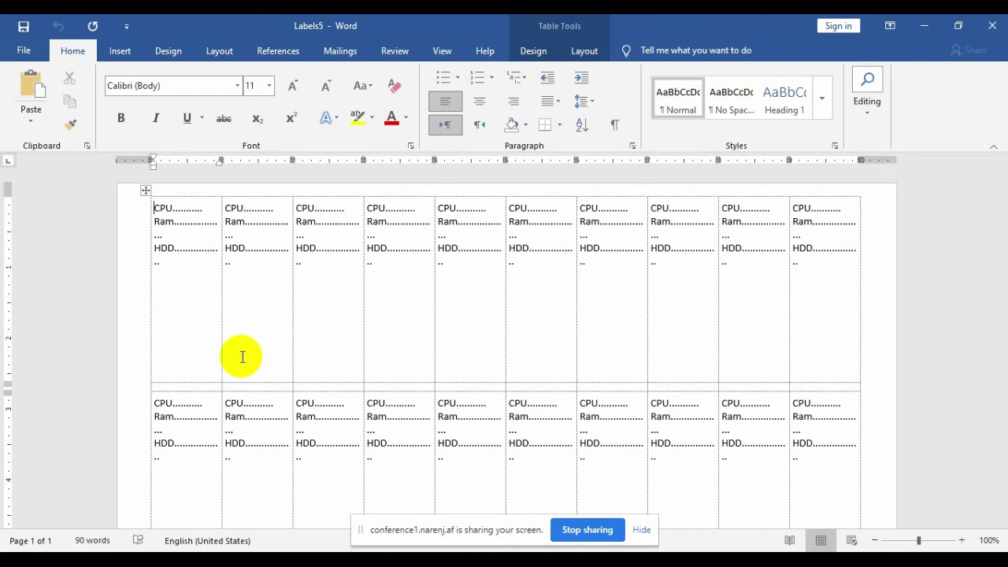
Preview the Labels5 sheet for printing, then create blank Document6
click(256, 303)
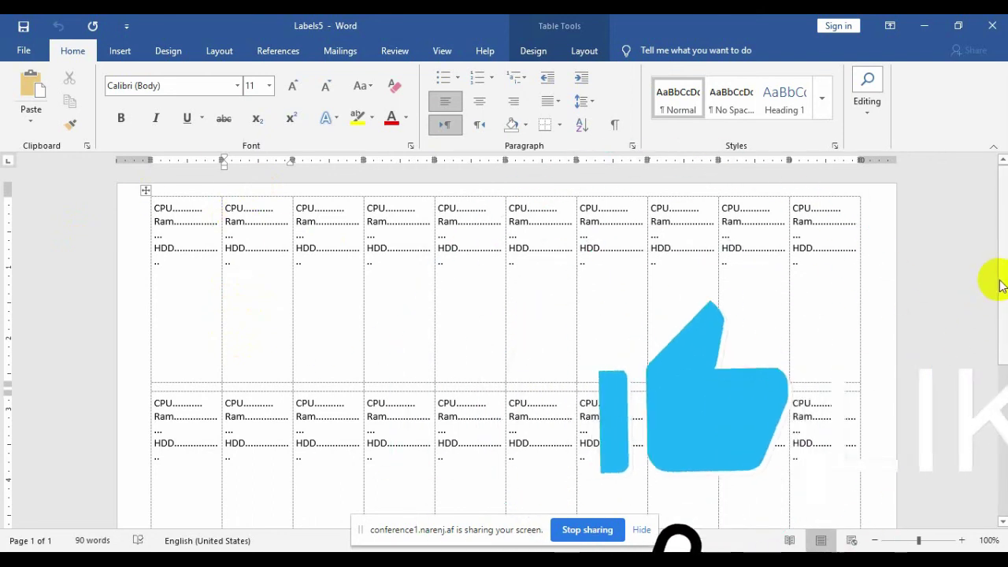
key(ctrl+p)
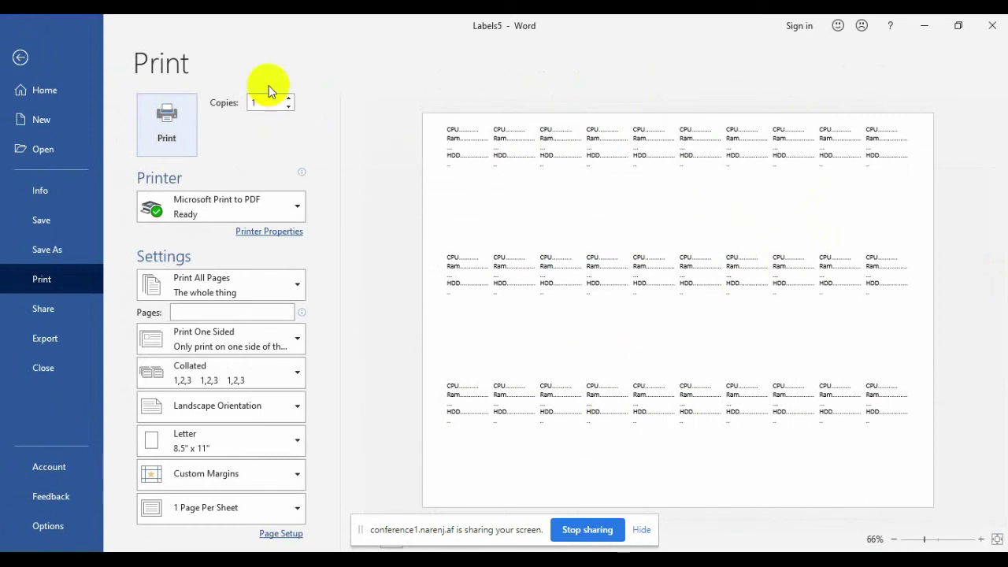
click(20, 58)
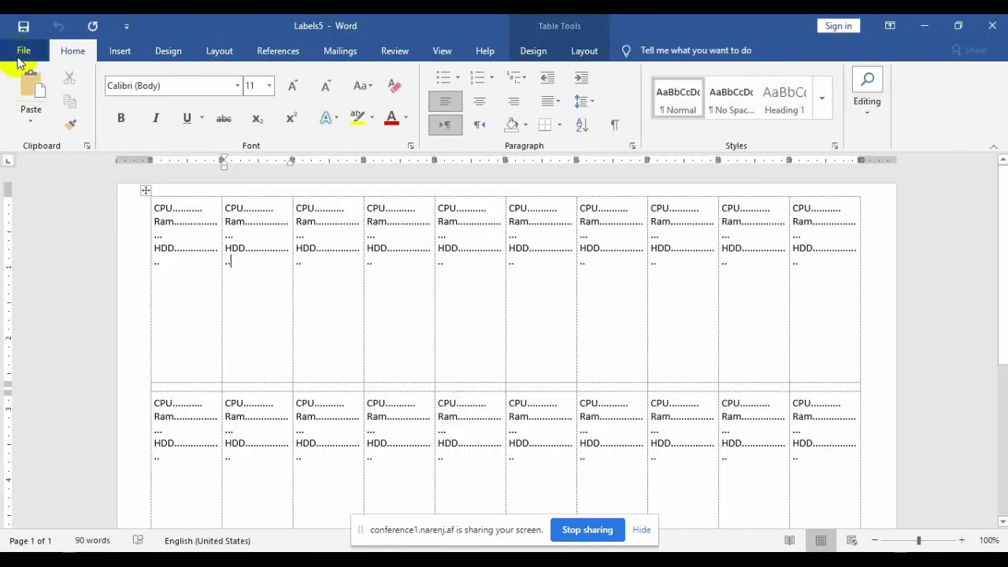
click(282, 302)
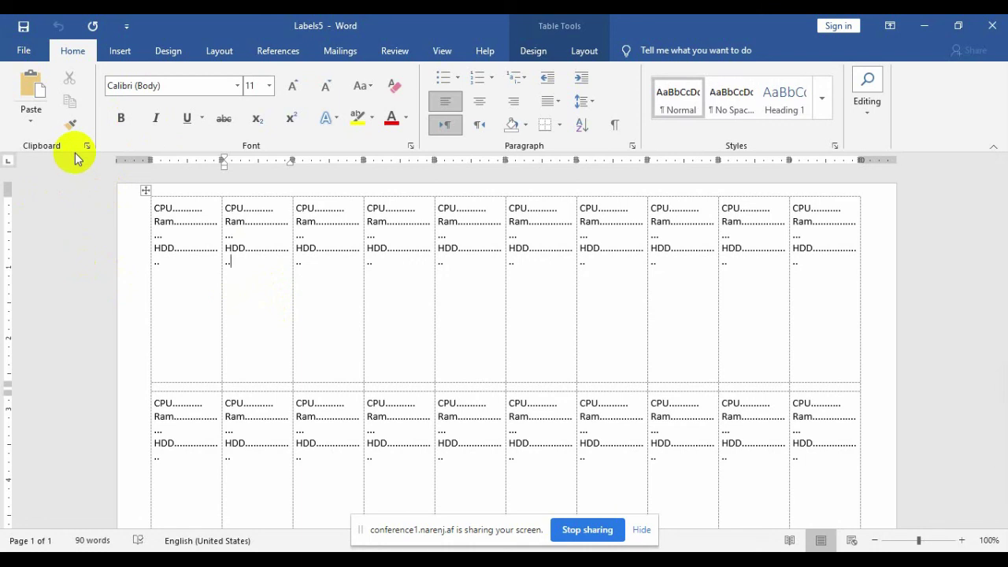
key(ctrl+n)
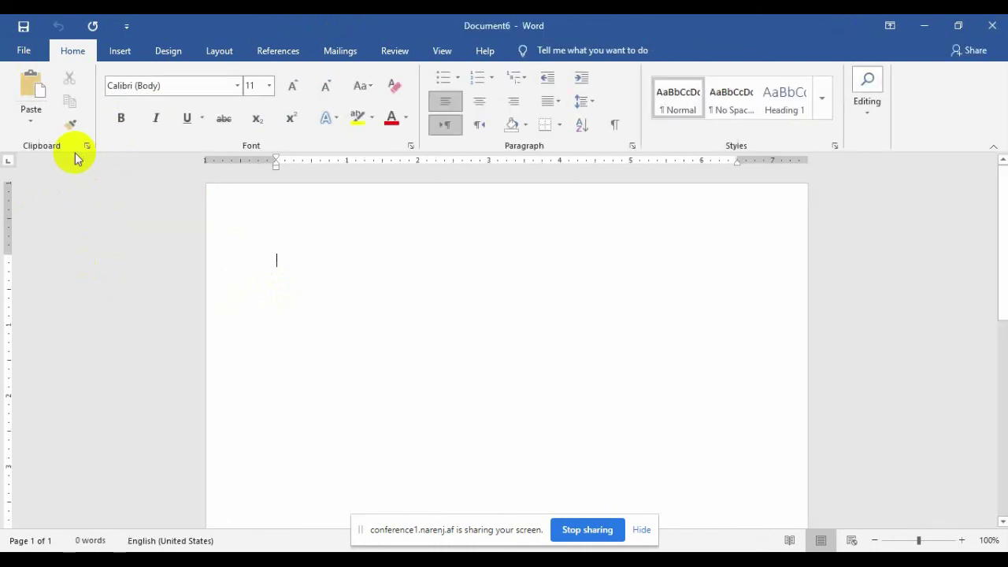
Make Document6 a Letters mail merge, viewing Select Recipients without choosing a list
click(293, 282)
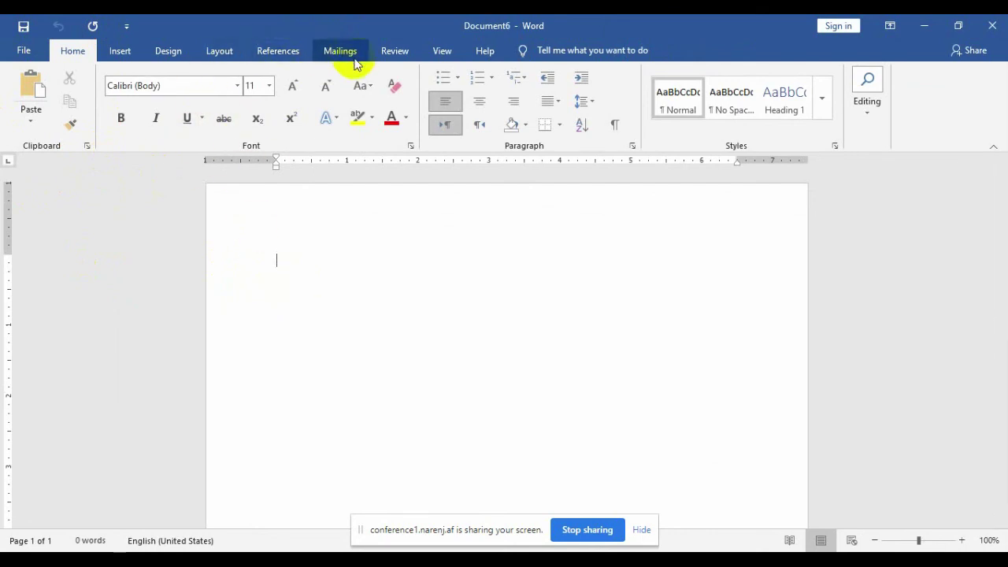
click(327, 52)
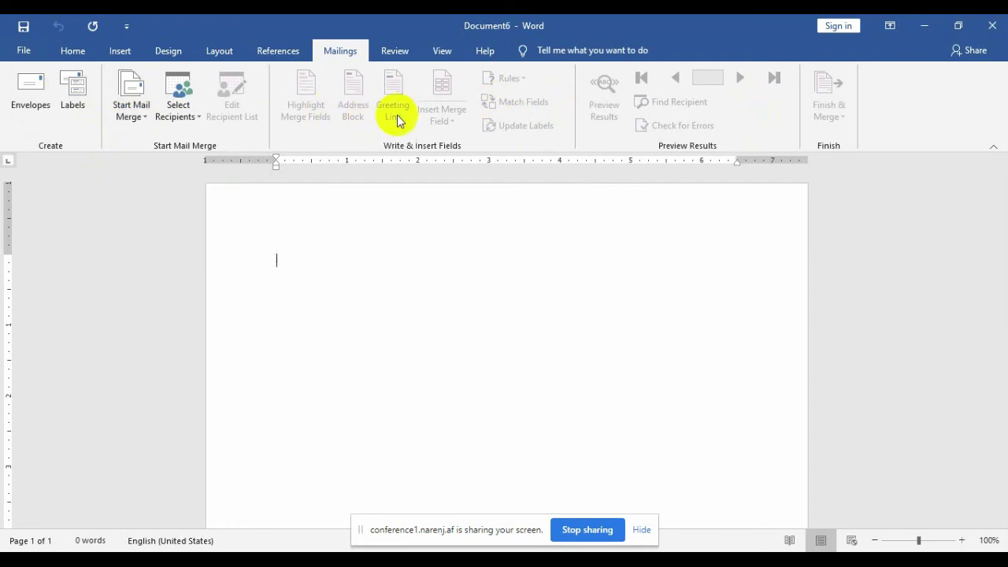
click(147, 109)
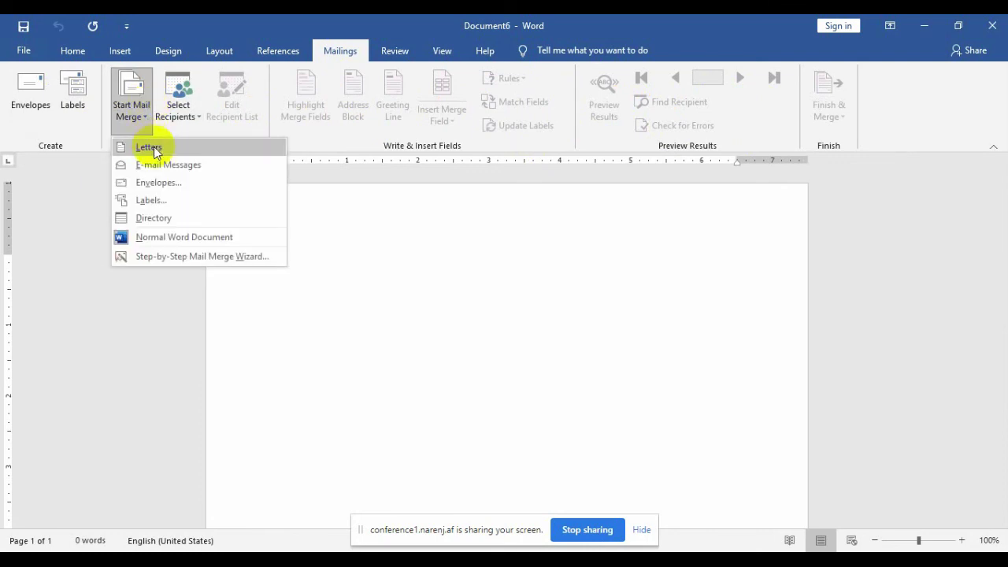
click(149, 148)
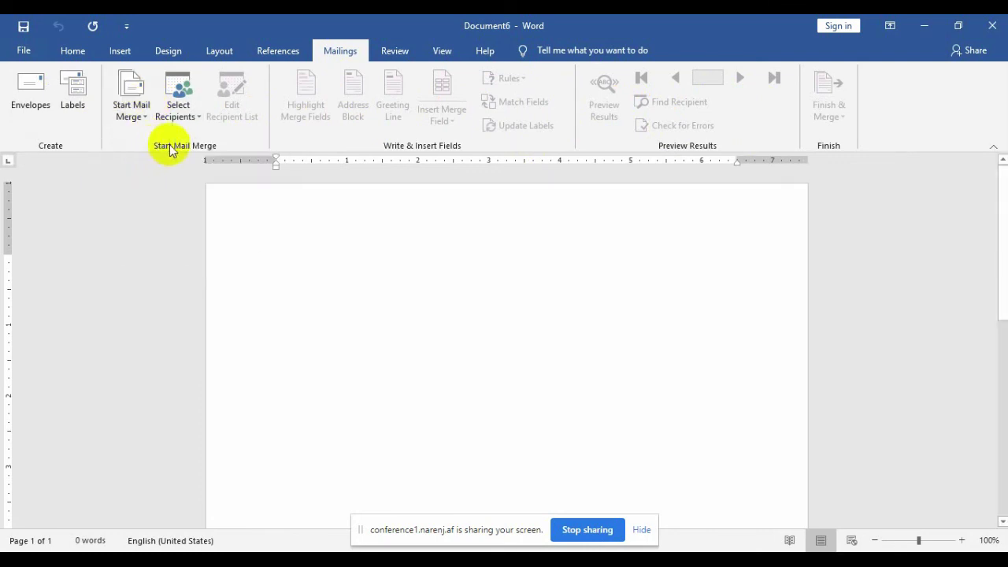
click(189, 118)
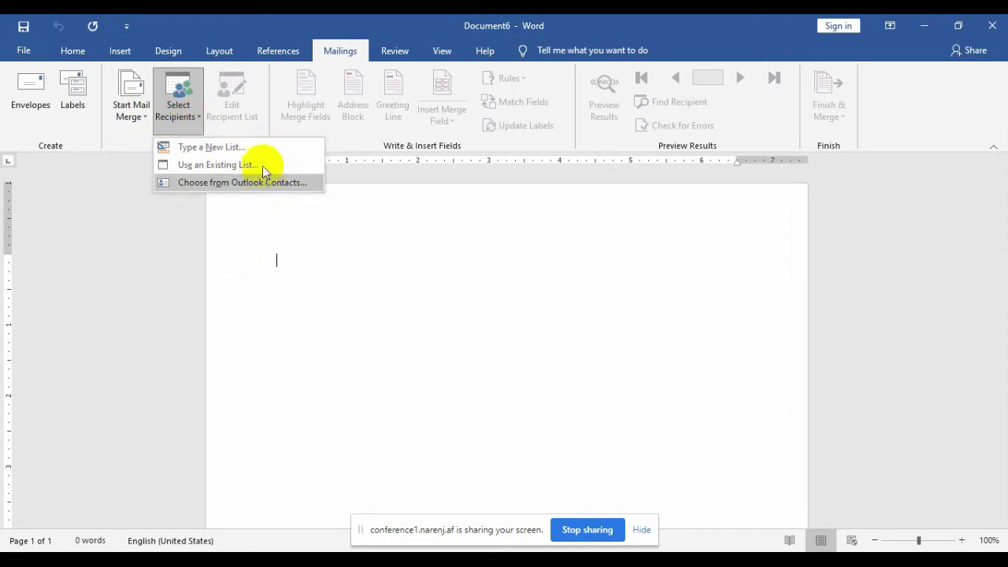
click(320, 252)
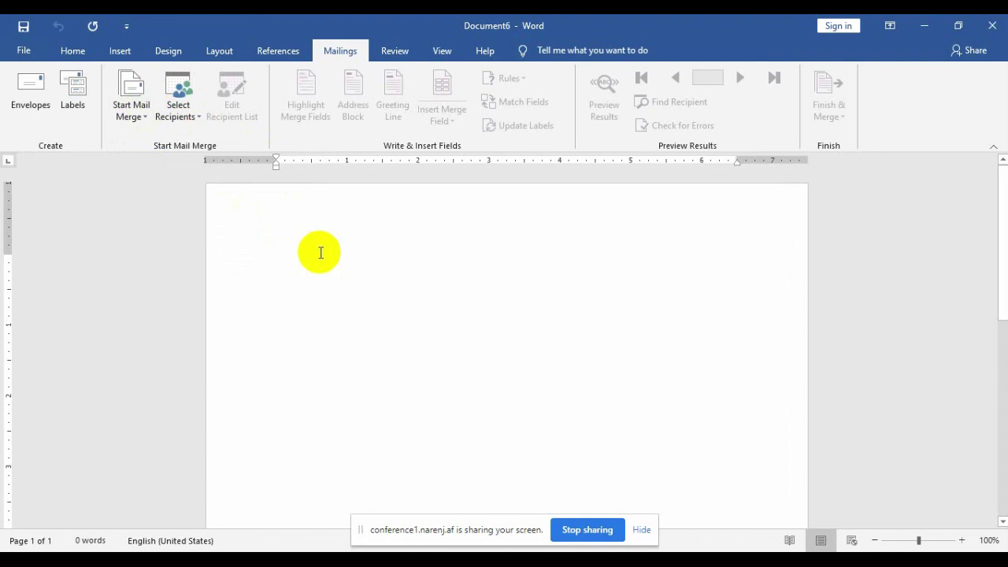
Insert =rand() sample text and delete its fourth paragraph, leaving three
text(=)
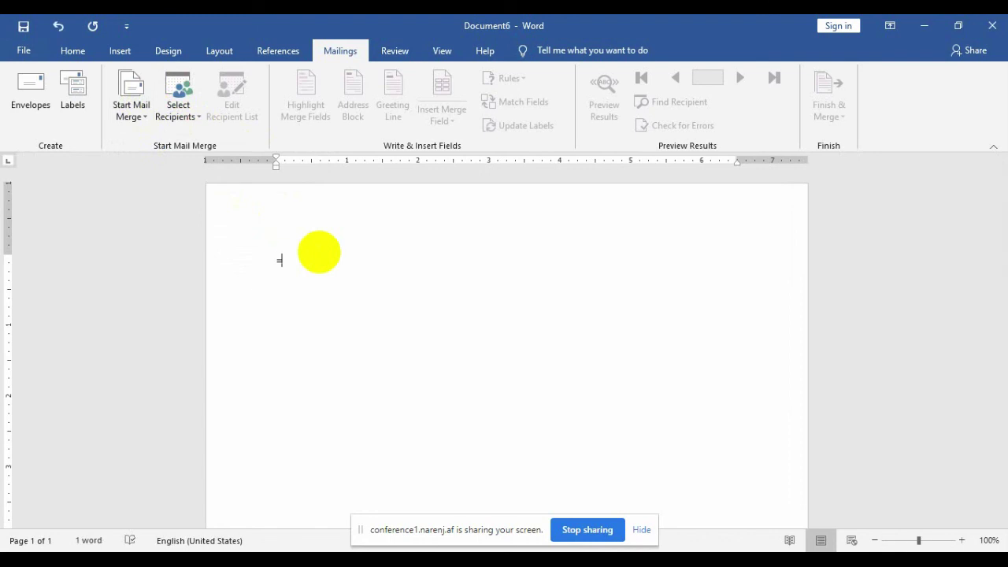
text(r)
text(and)
text(())
key(Return)
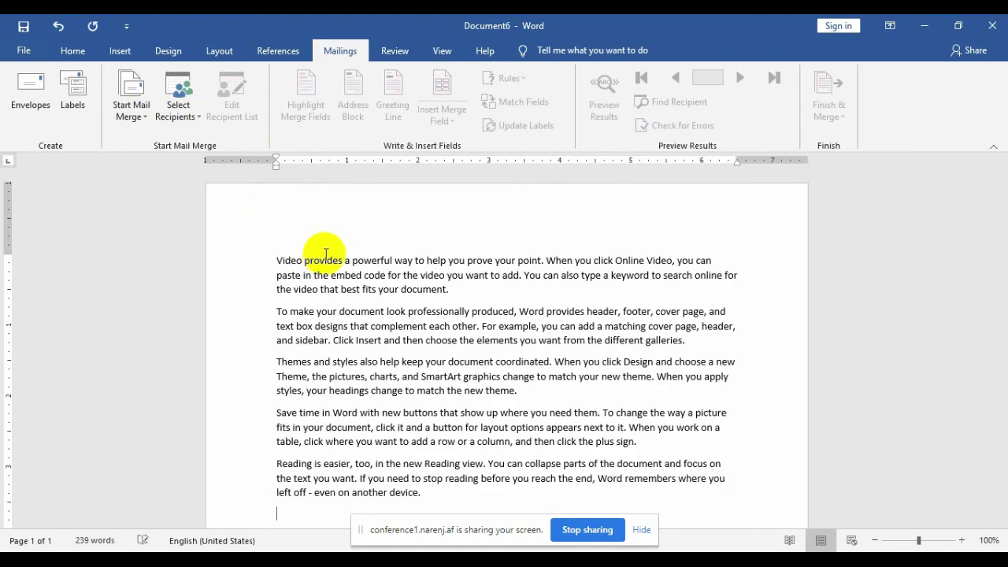
mouse_move(439, 501)
mouse_down()
mouse_move(324, 452)
mouse_move(241, 470)
mouse_up()
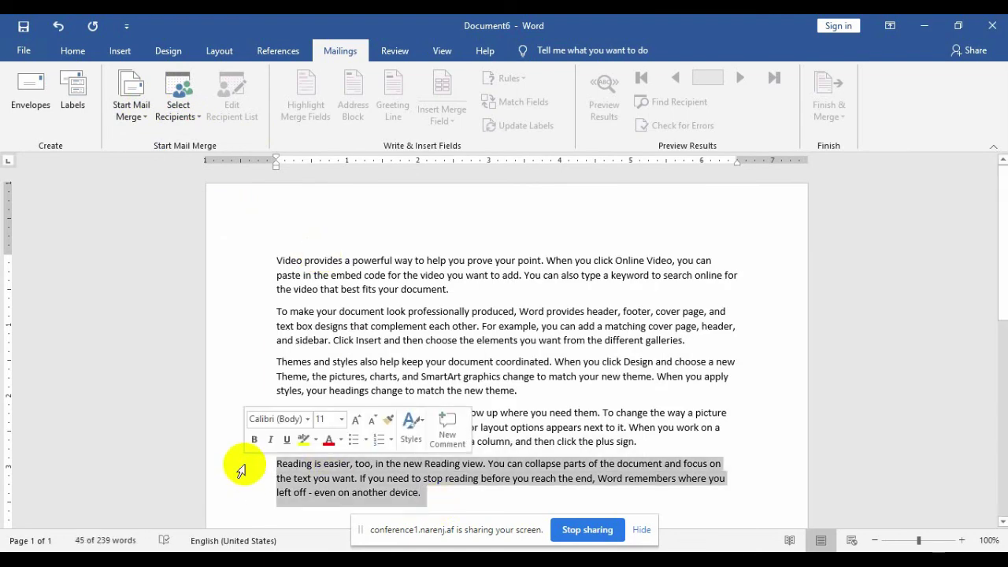
key(Delete)
drag(329, 465, 326, 441)
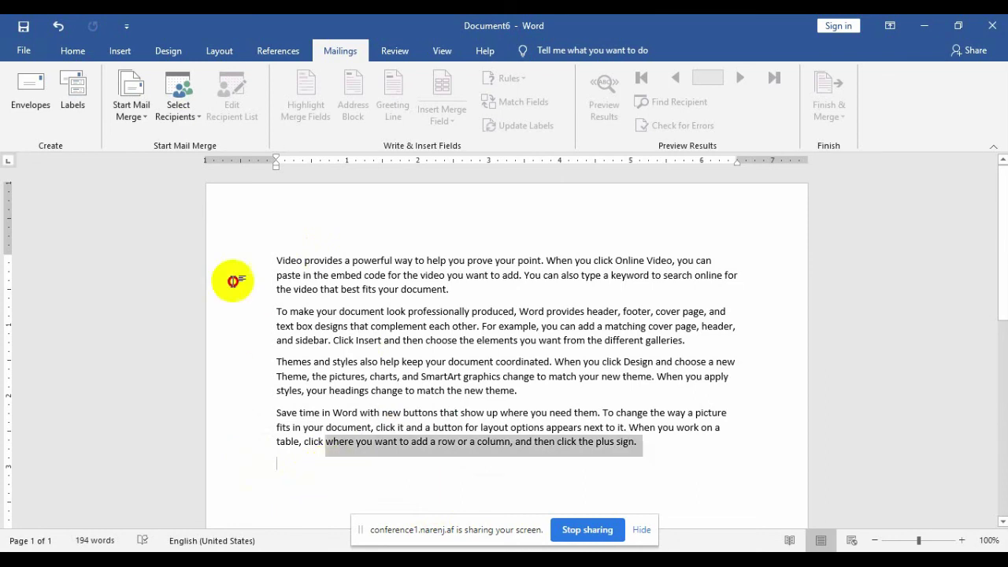
drag(233, 281, 227, 256)
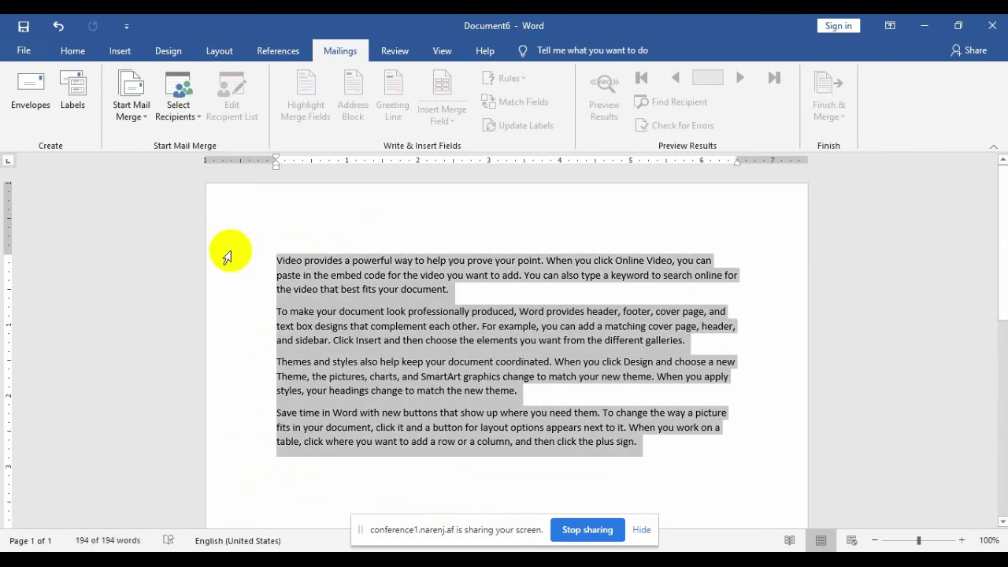
key(Delete)
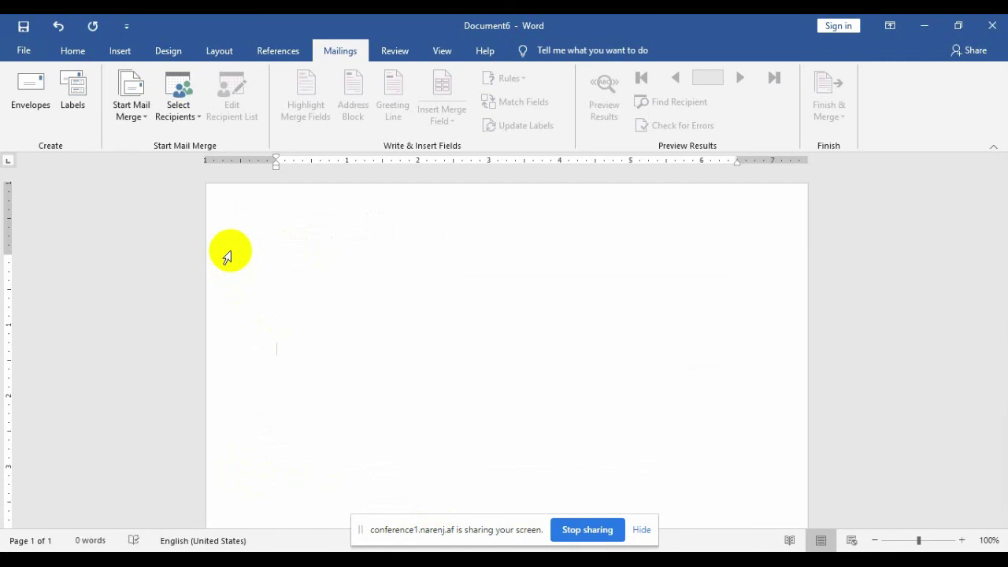
text(Video provides a powerful way to help you prove your point. When you click Online Video, you can paste in the embed code for the video you want to add. You can also type a keyword to search online for the video that best fits your document. To make your document look professionally produced, Word provides header, footer, cover page, and text box designs that complement each other. For example, you can add a matching cover page, header, and sidebar. Click Insert and then choose the elements you want from the different galleries. Themes and styles also help keep your document coordinated. When you click Design and choose a new Theme, the pictures, charts, and SmartArt graphics change to match your new theme. When you apply styles, your headings change to match the new theme. Save time in Word with new buttons that show up where you need them. To change the way a picture fits in your document, click it and a button for layout options appears next to it. When you work on a table, click where you want to add a row or a column, and then click the plus sign.)
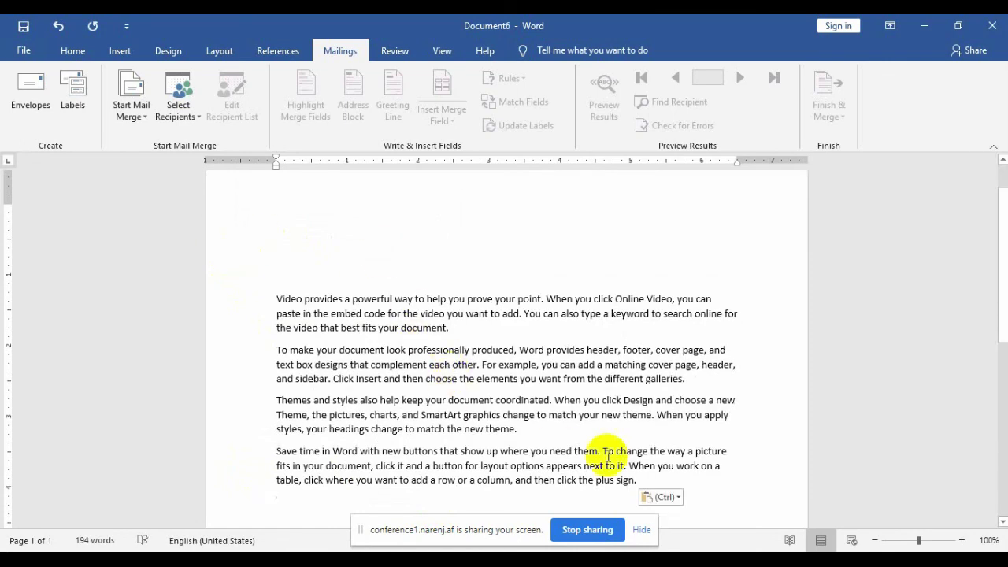
mouse_move(636, 483)
mouse_down()
mouse_move(510, 453)
mouse_move(263, 451)
mouse_up()
key(Delete)
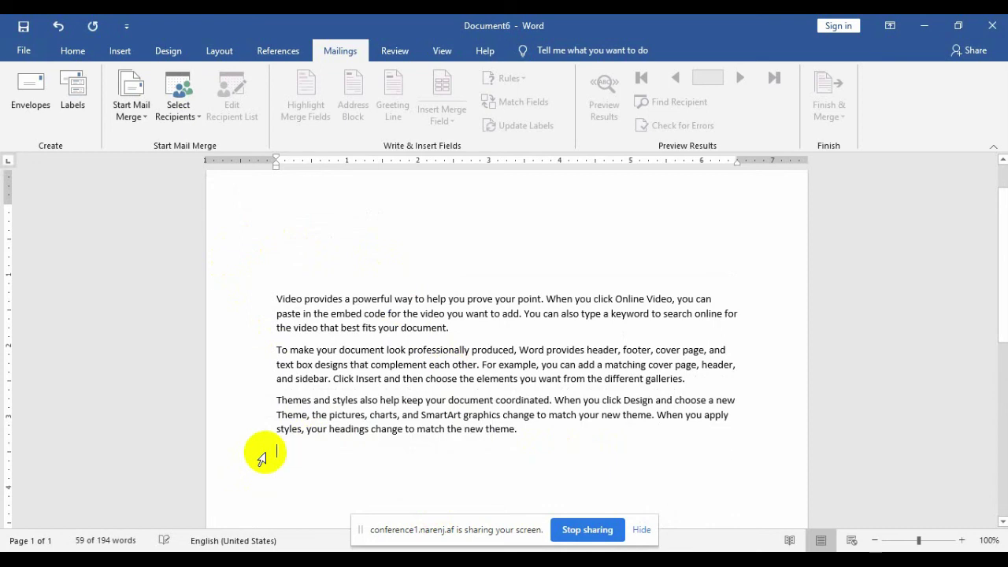
Apply bold and underline to the three sample paragraphs, leaving the font size unchanged
shift+click(313, 328)
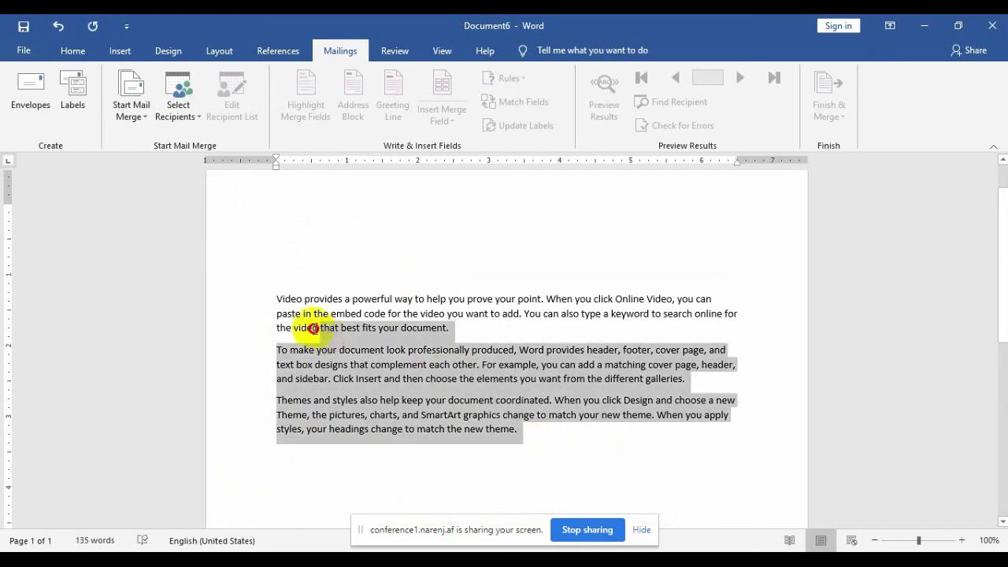
shift+click(268, 298)
key(ctrl+shift+period)
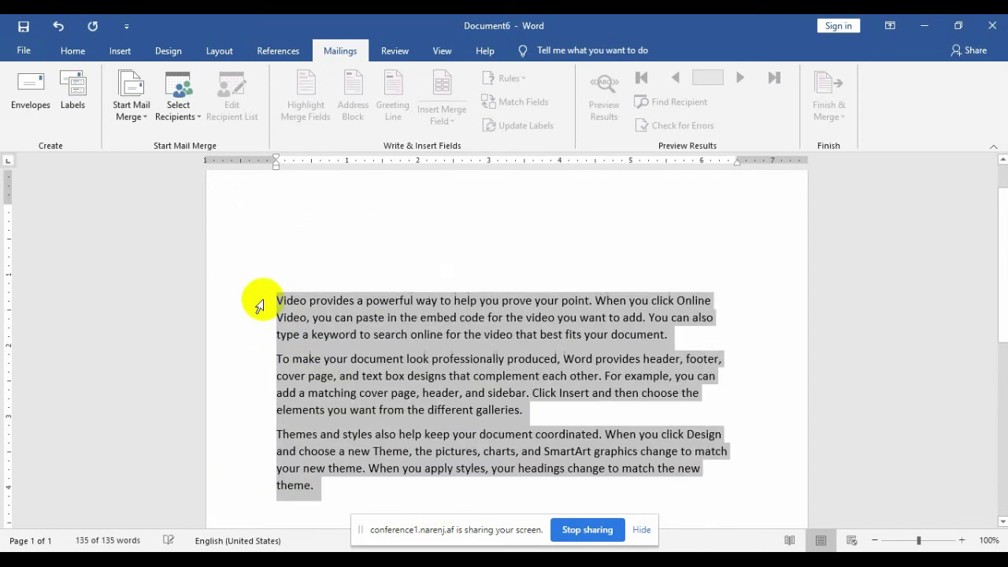
key(ctrl+shift+comma)
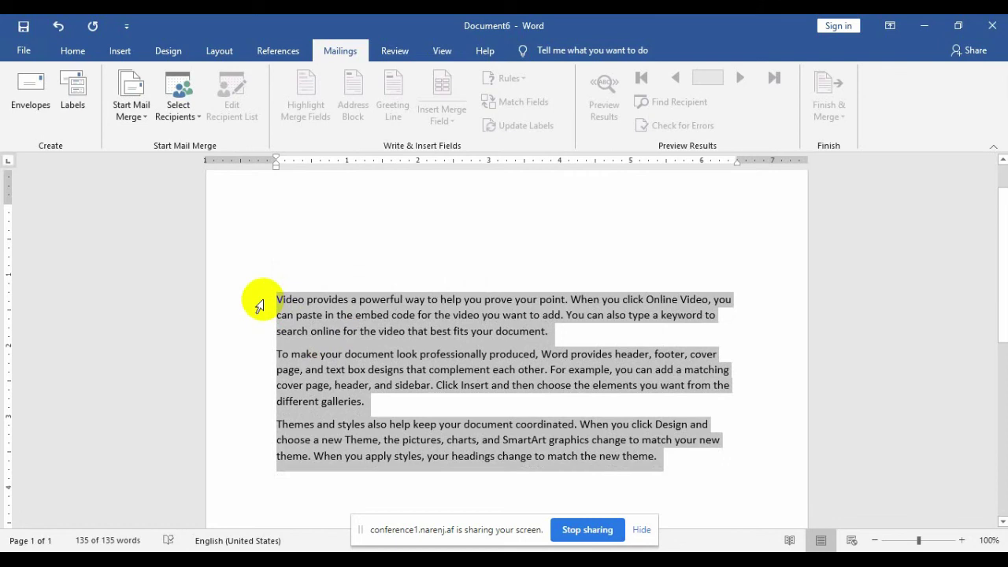
key(ctrl+b)
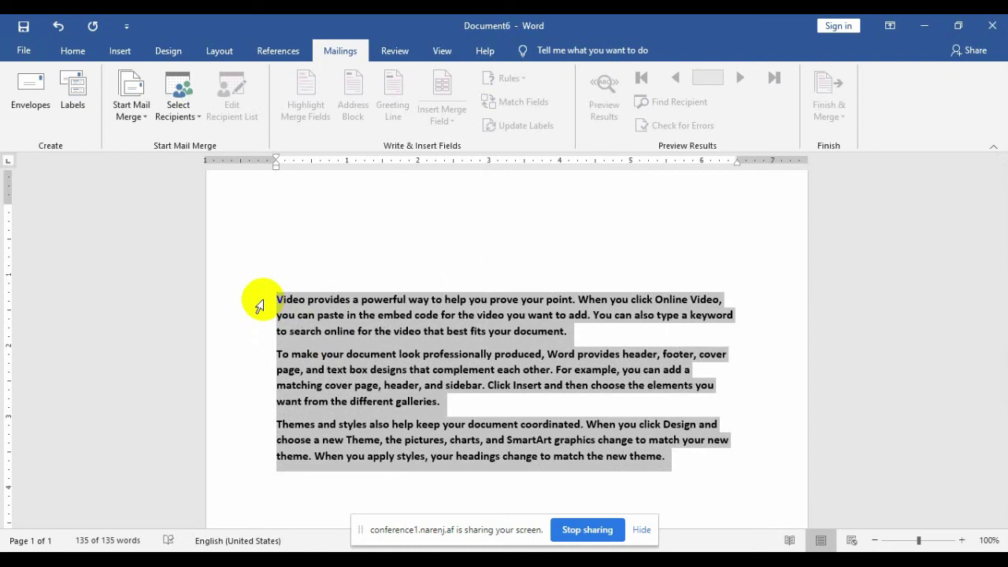
key(ctrl+u)
click(352, 331)
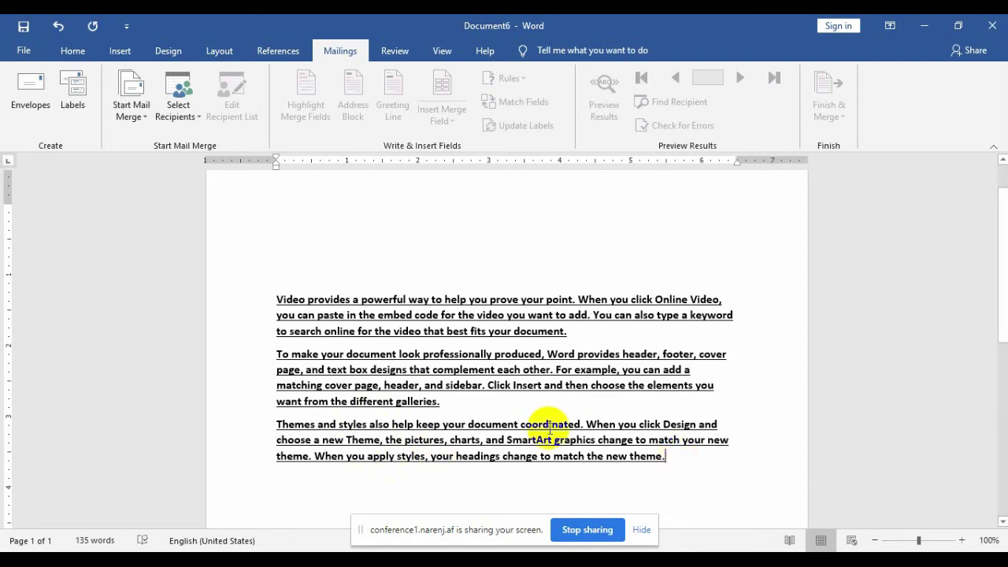
Begin a new recipient list with Type a New List and open Customize Columns
click(325, 282)
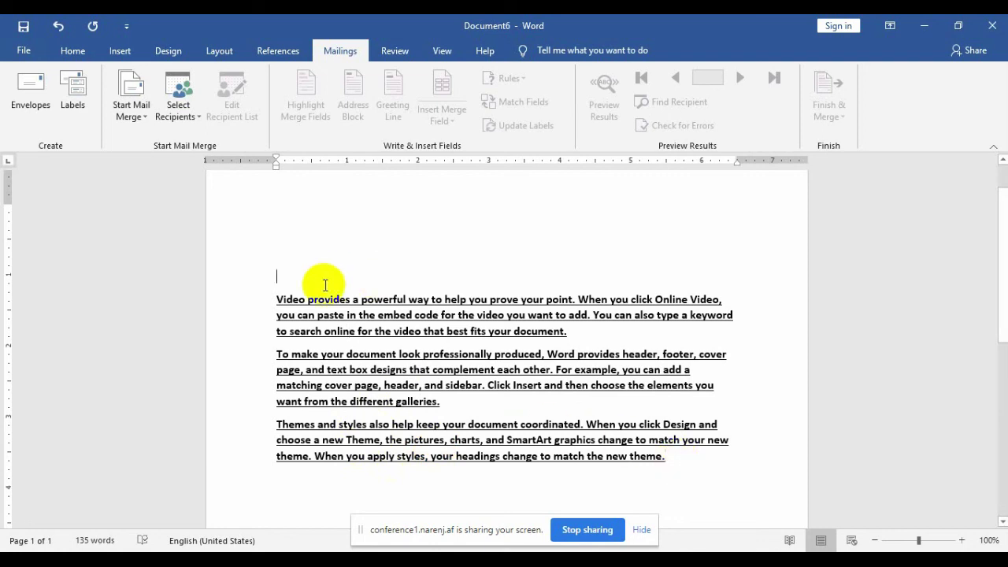
click(179, 124)
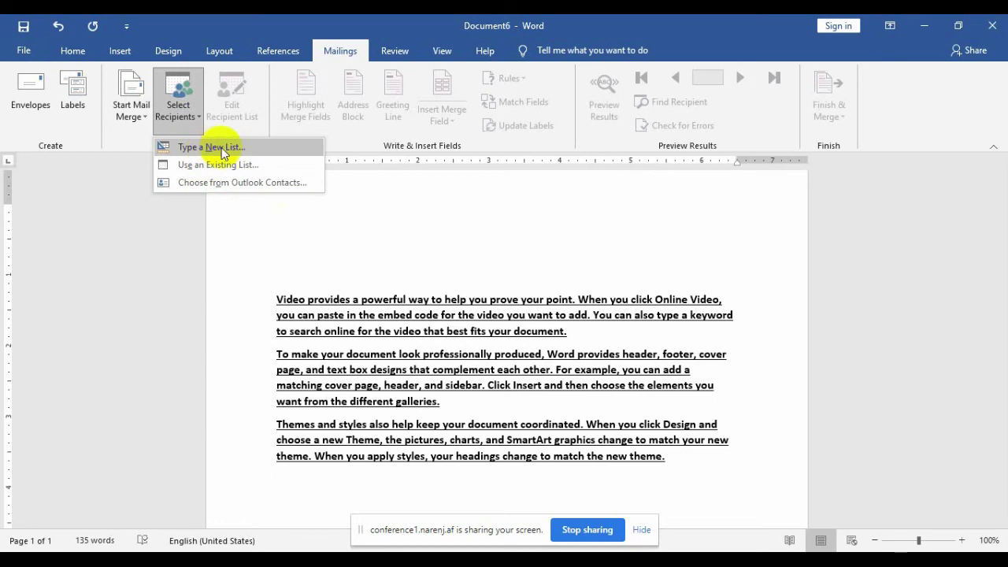
click(304, 147)
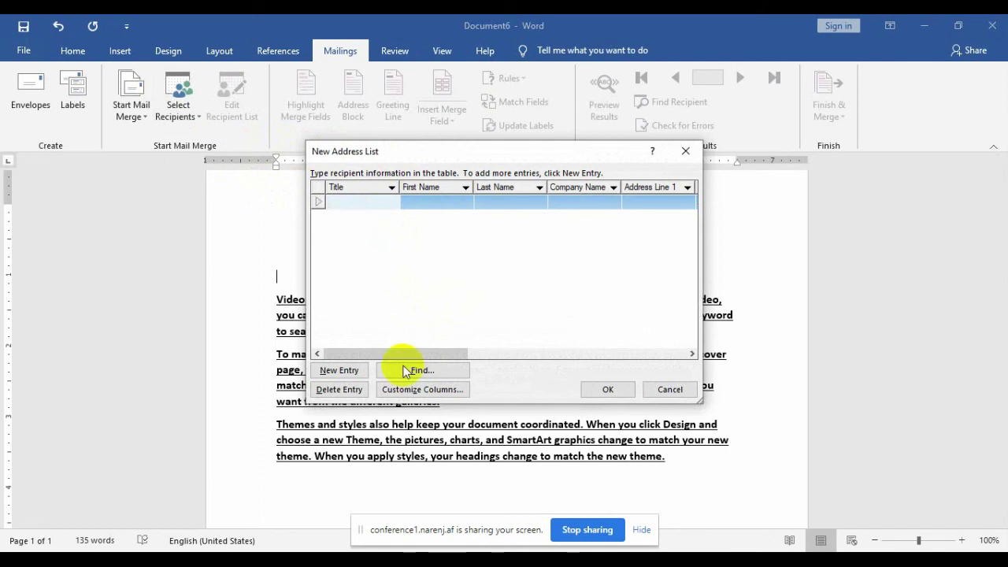
click(436, 388)
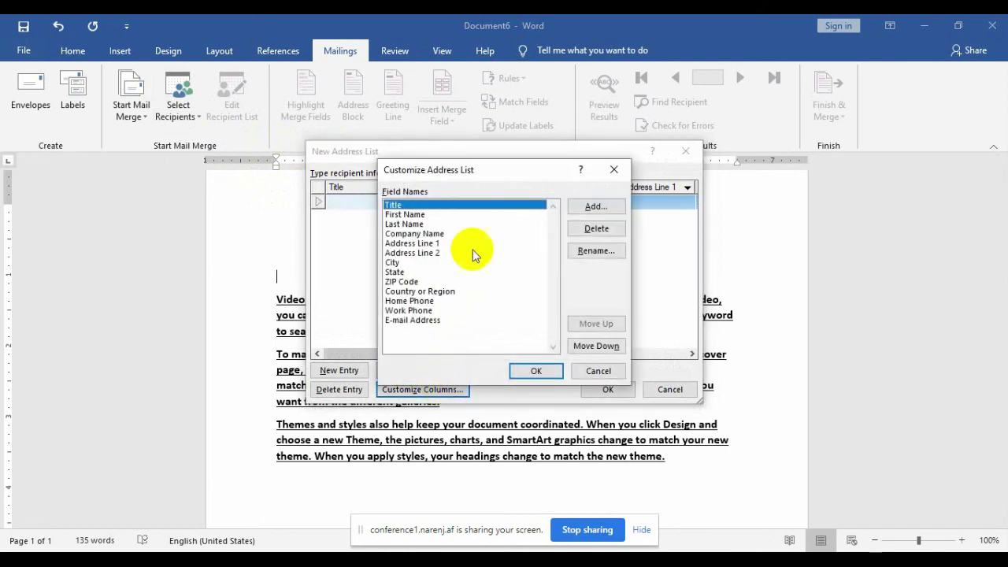
Delete the Title, First Name, Last Name, Company Name and Address Line 1 and 2 fields
click(596, 229)
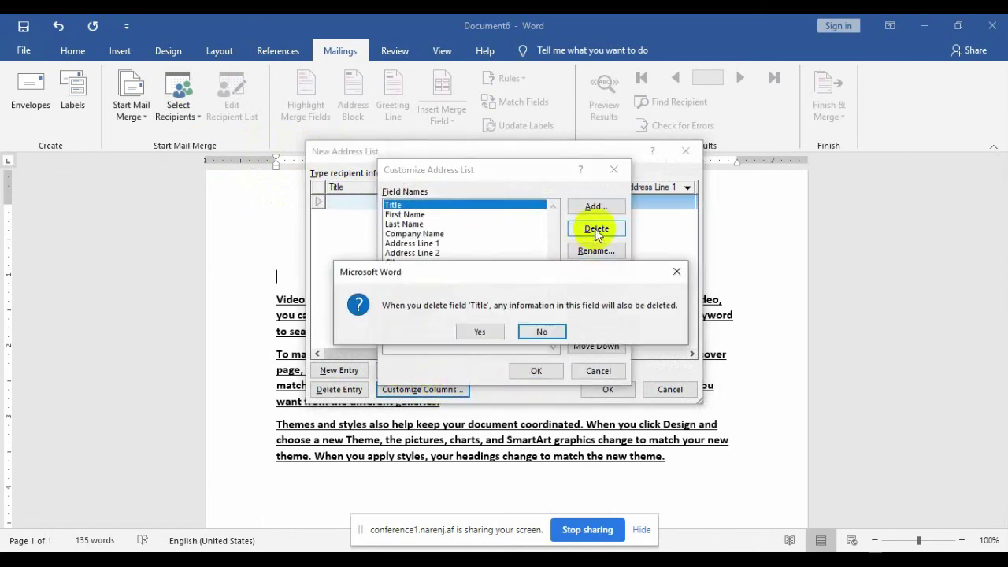
click(482, 334)
click(596, 228)
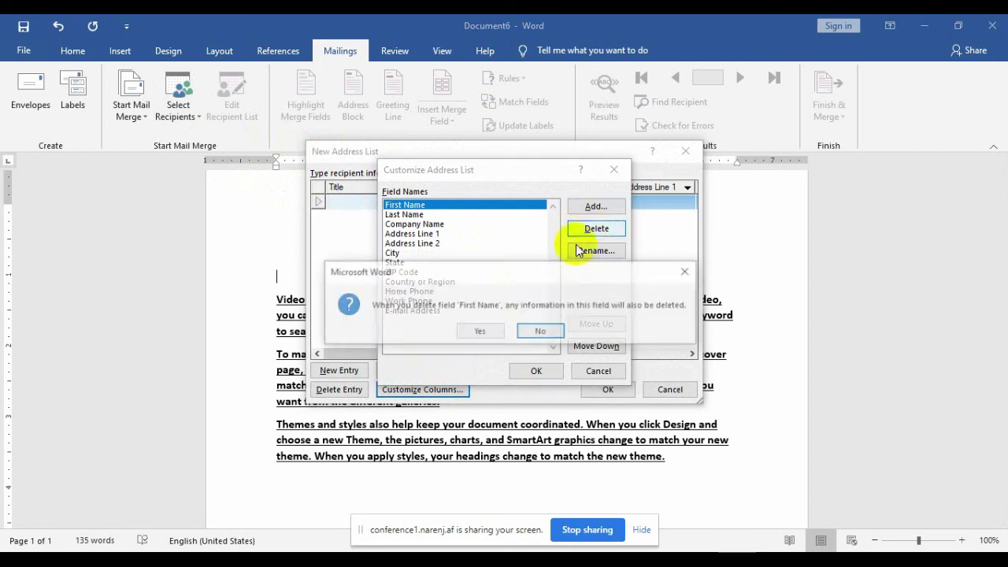
click(480, 331)
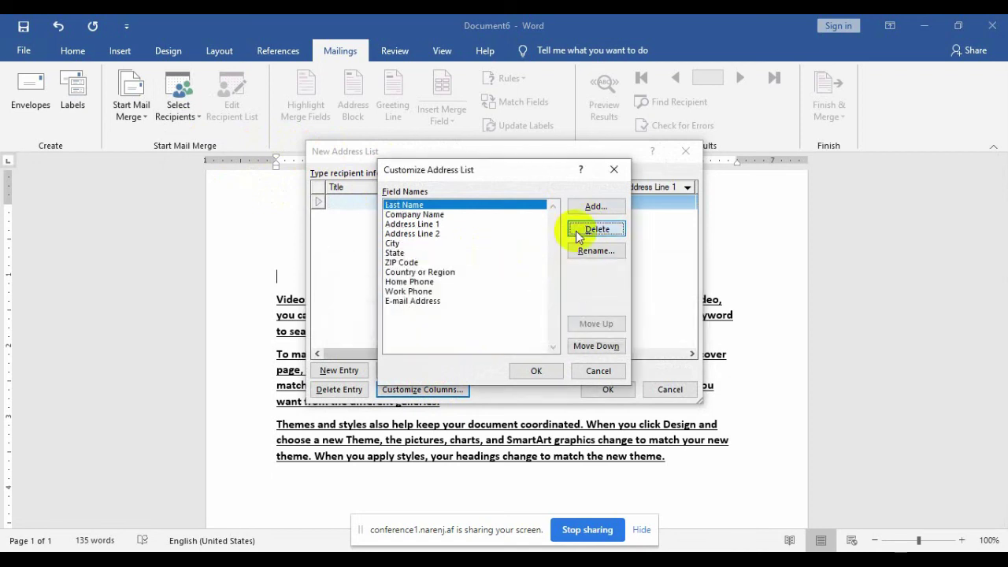
click(596, 228)
click(472, 335)
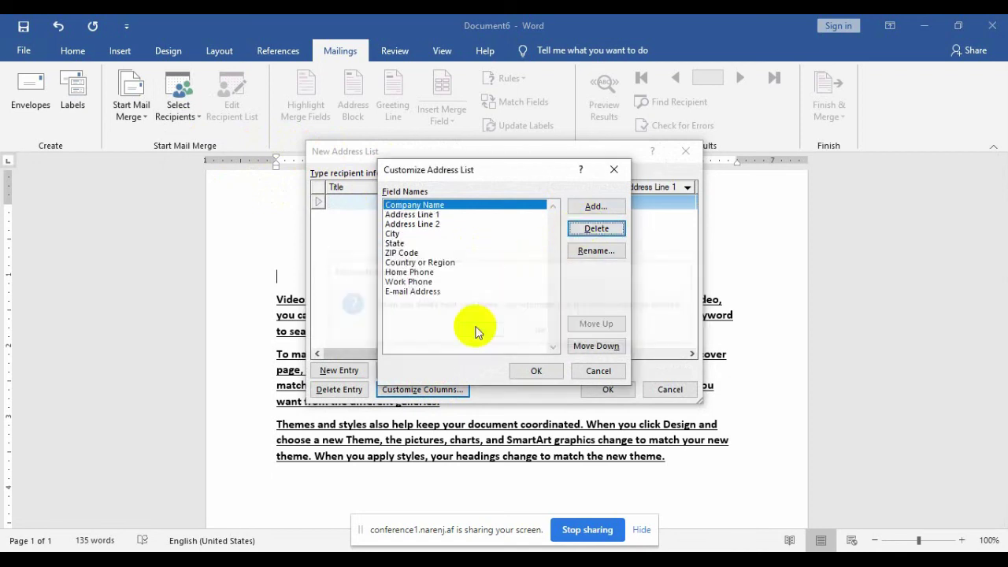
click(596, 228)
click(481, 331)
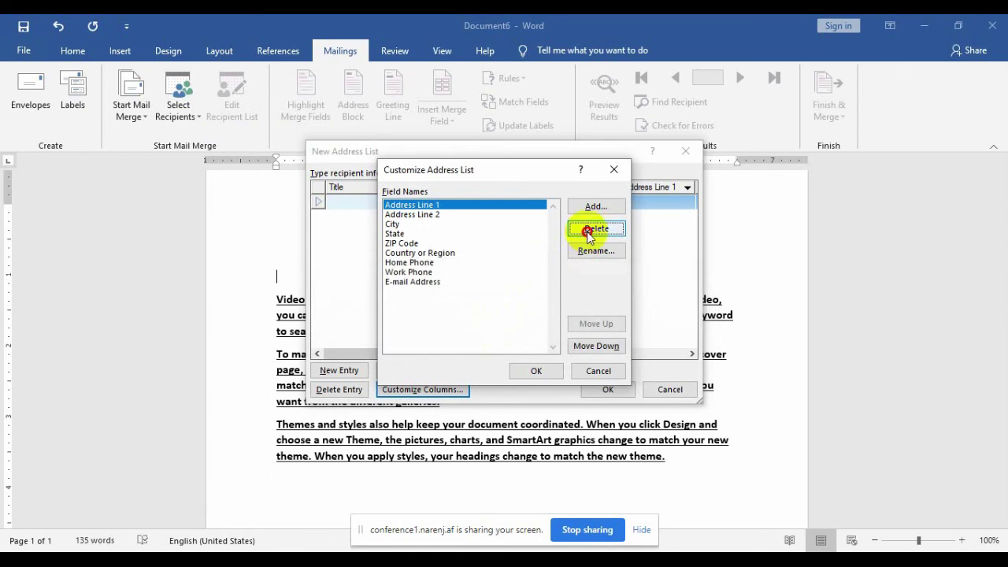
click(596, 228)
click(493, 331)
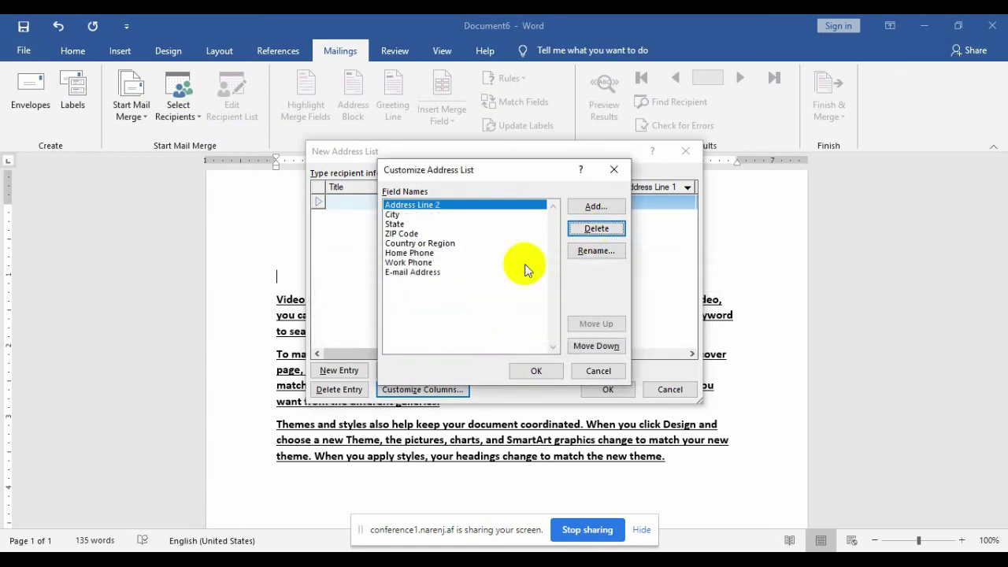
click(597, 228)
click(480, 331)
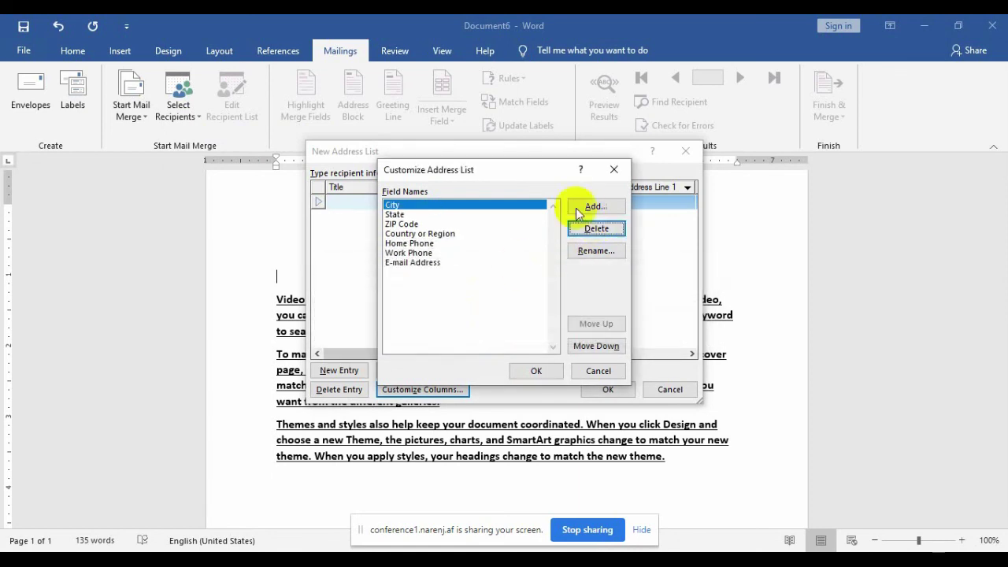
Delete the City, State, ZIP Code, Country or Region, Home Phone, Work Phone and E-mail Address fields
click(596, 228)
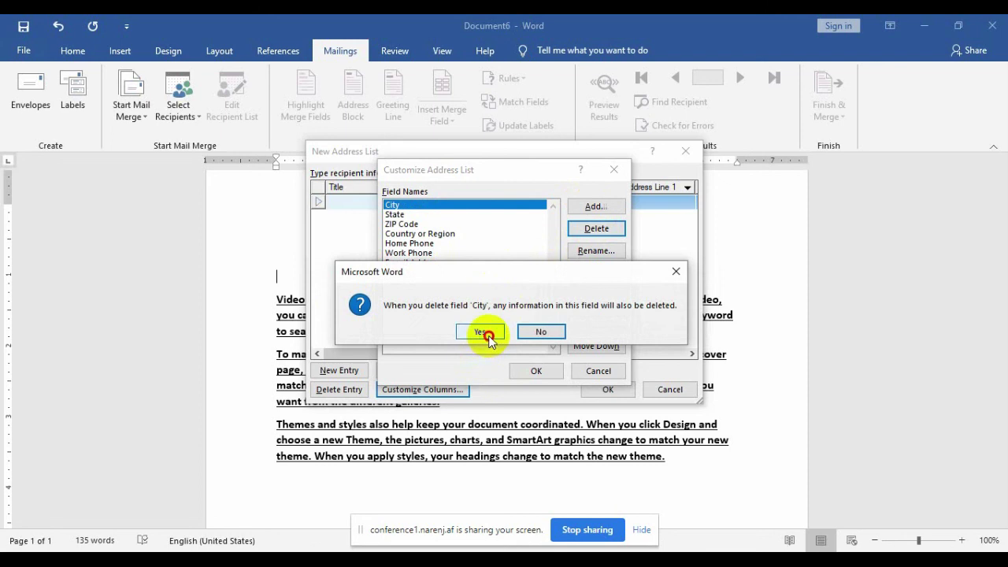
click(488, 333)
click(596, 228)
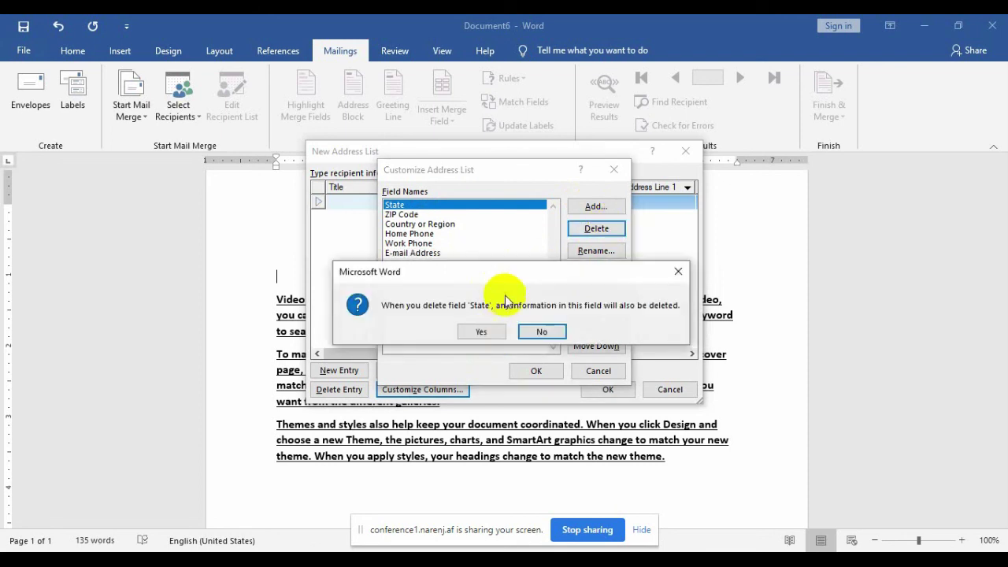
click(482, 330)
click(592, 230)
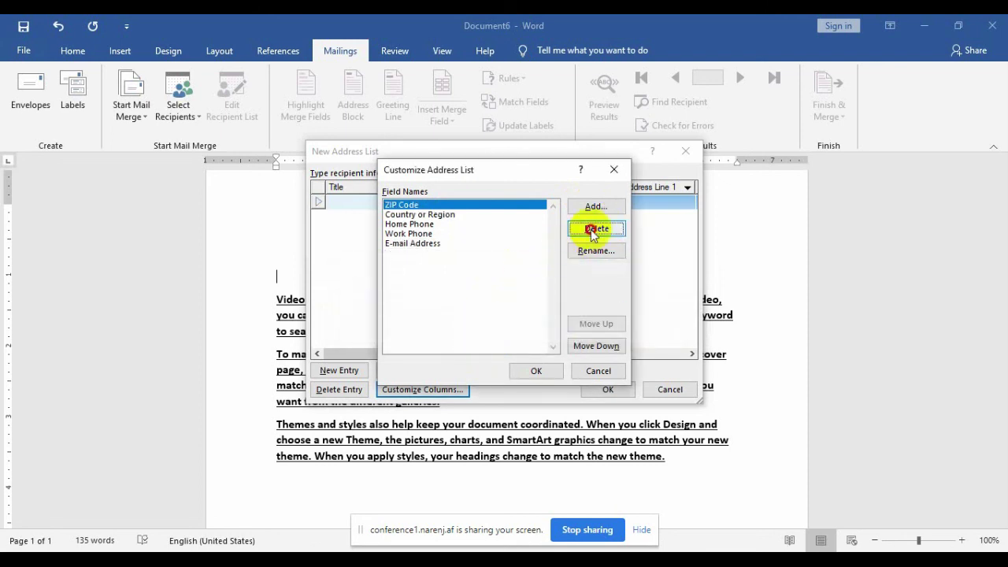
click(486, 333)
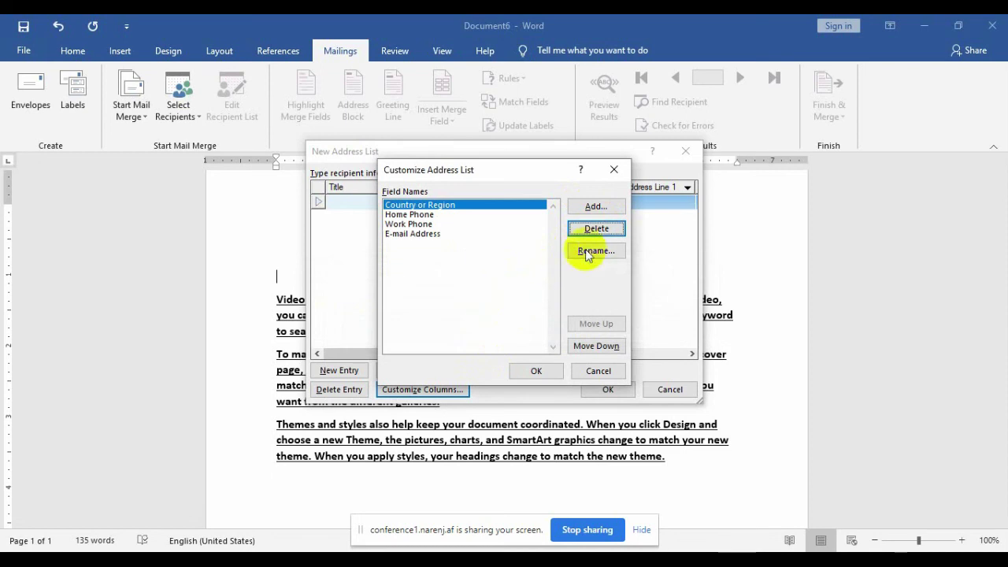
click(599, 229)
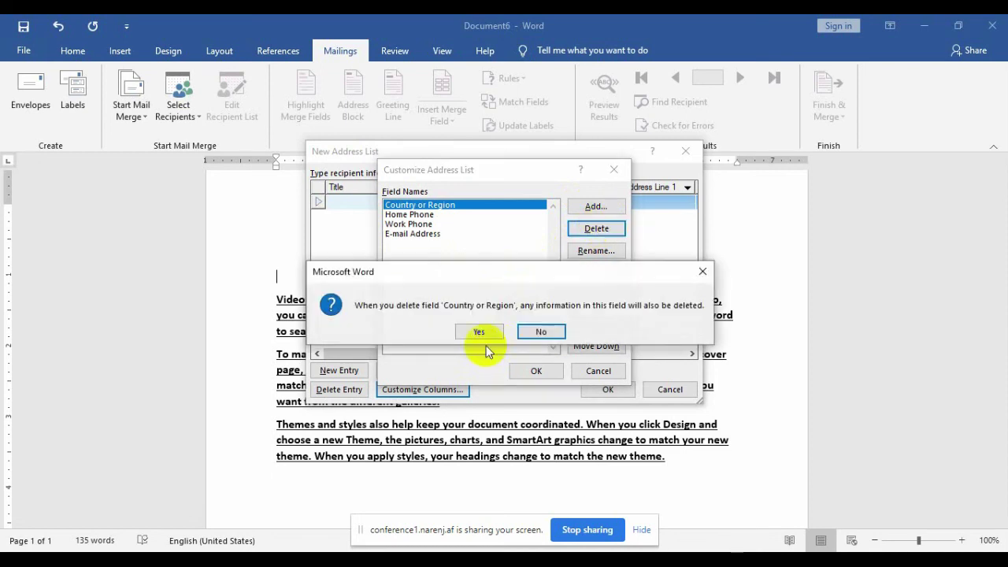
click(479, 332)
click(592, 228)
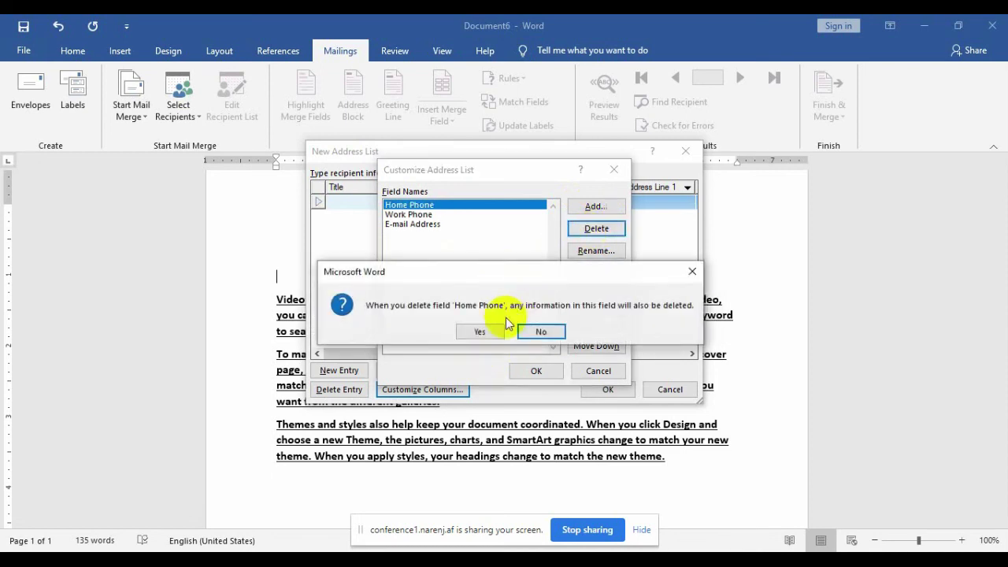
click(482, 332)
click(594, 228)
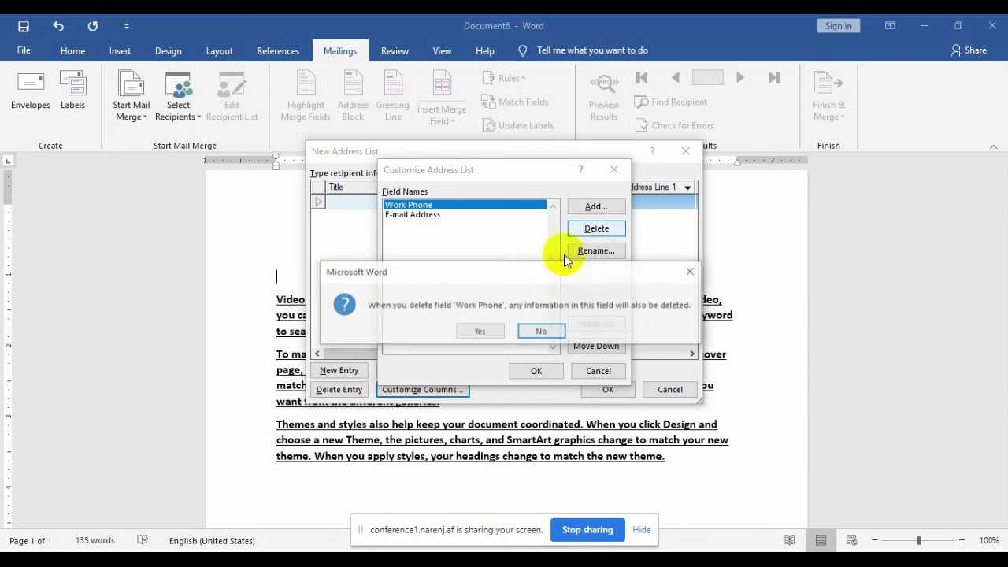
click(481, 331)
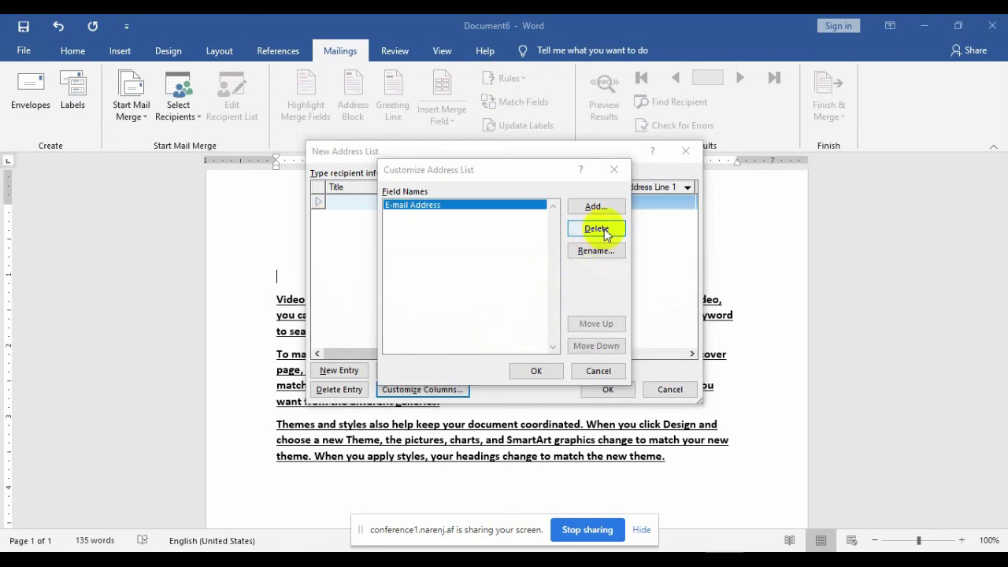
click(605, 230)
click(483, 330)
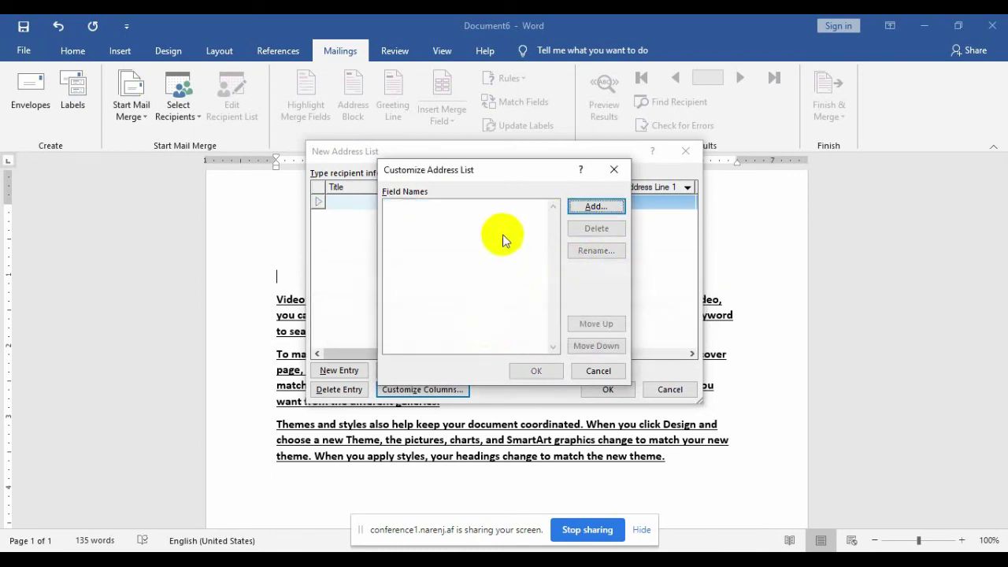
click(605, 208)
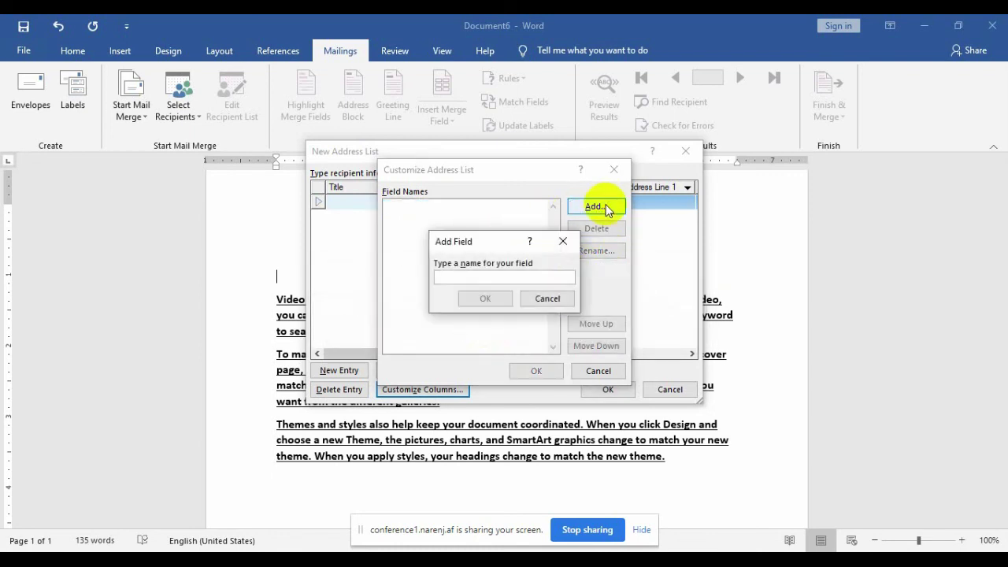
Add the fields Name, Address and Ph:, then apply these three columns
text(Na)
text(me)
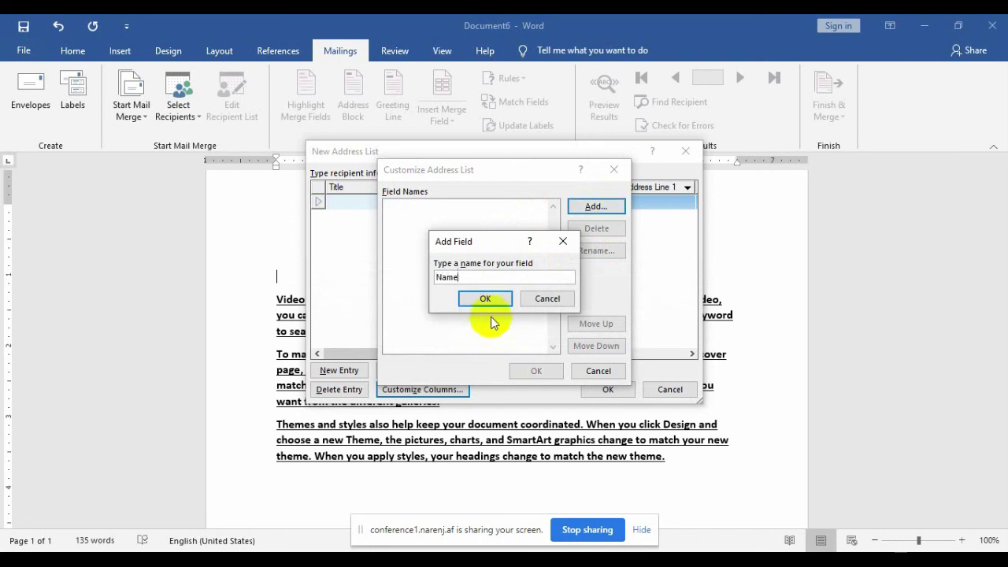
click(482, 299)
click(596, 206)
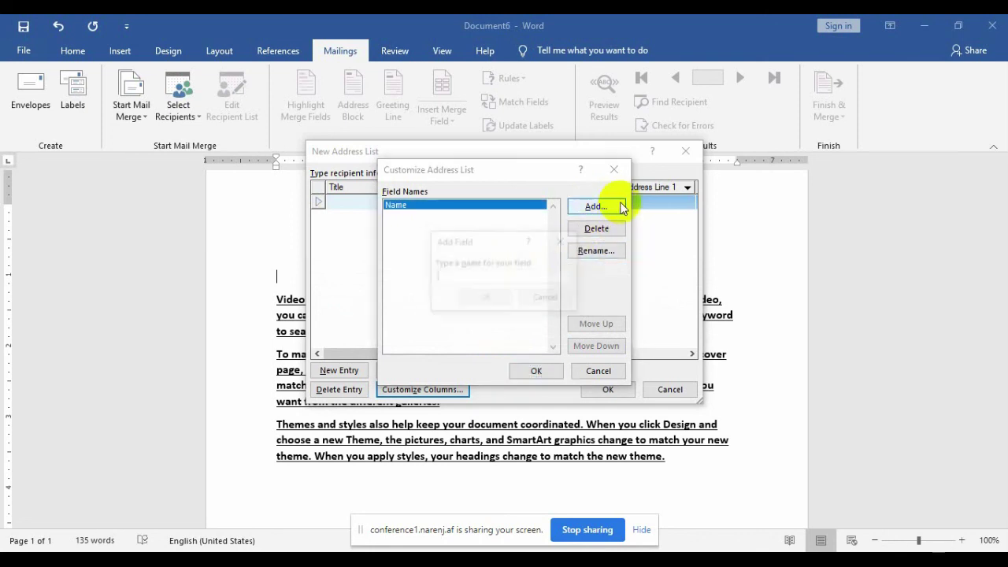
text(Add)
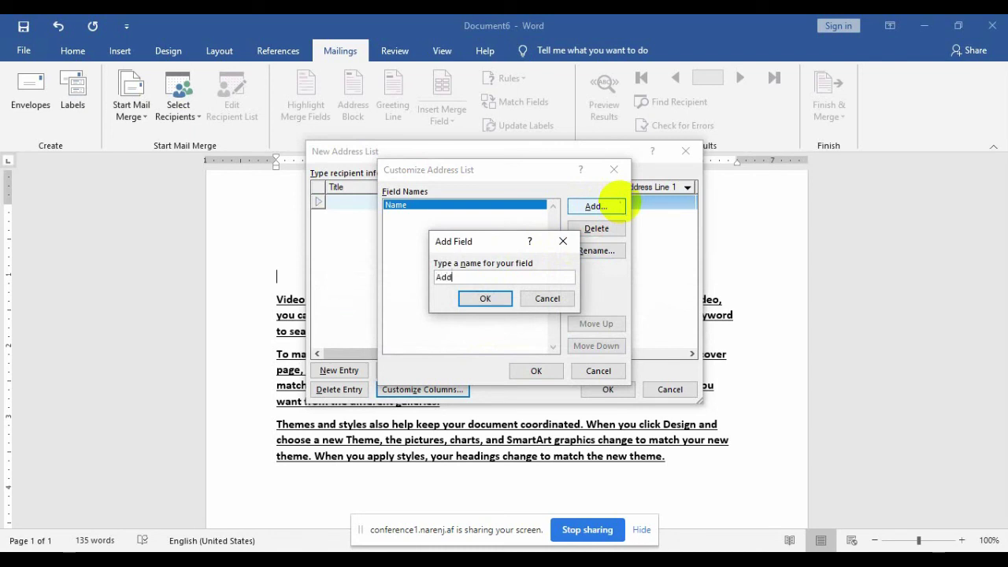
text(ress)
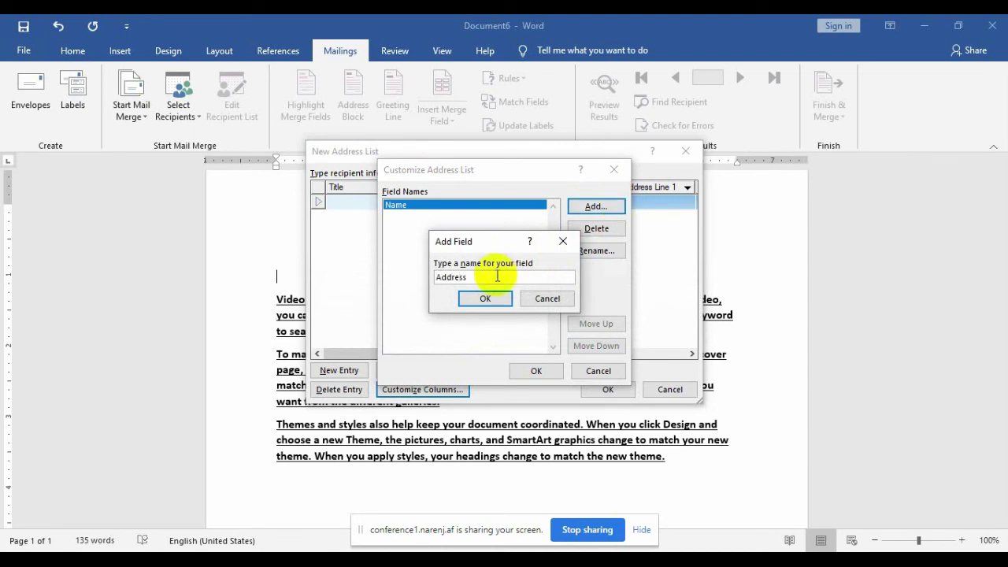
click(482, 299)
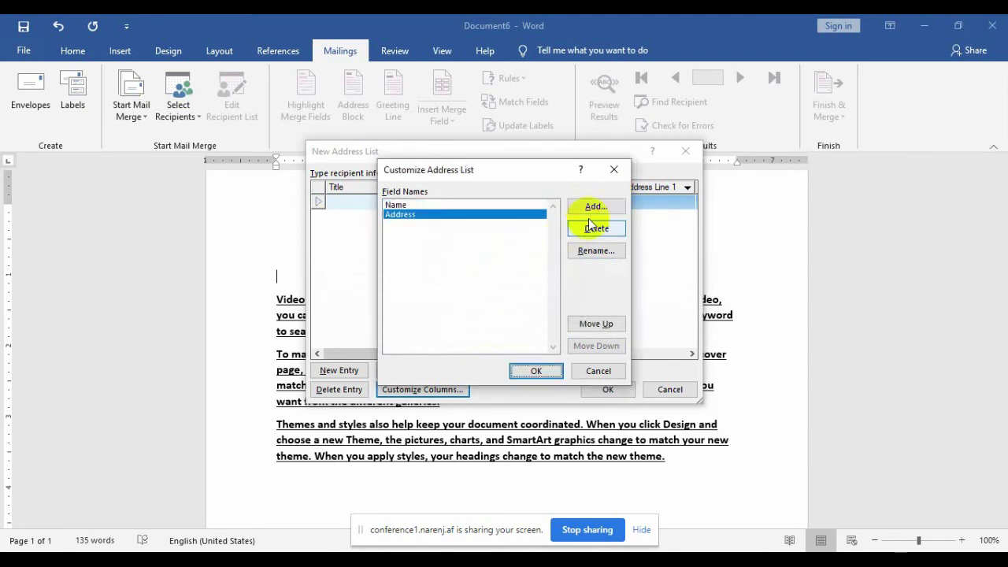
click(611, 208)
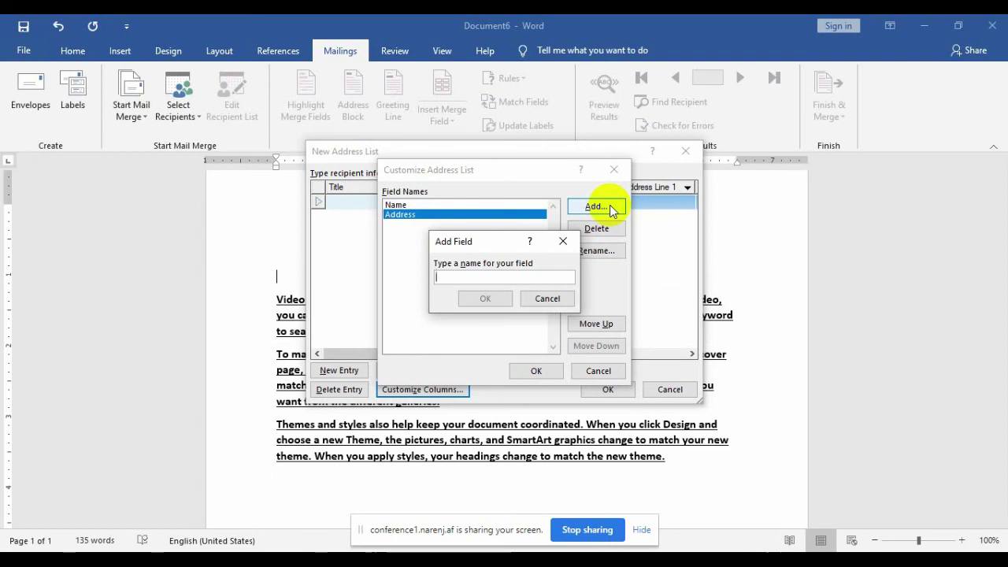
text(Ph)
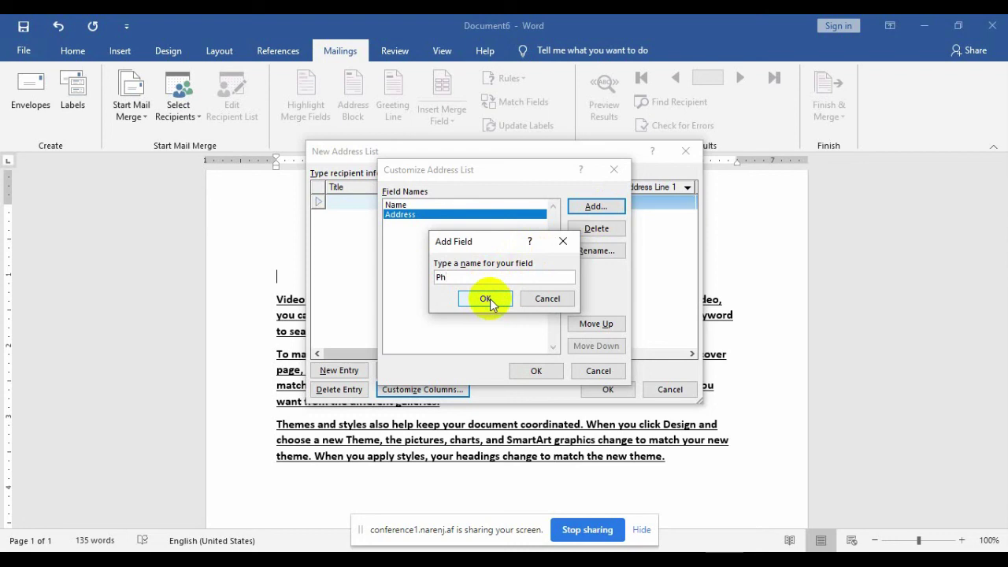
text(:)
click(488, 299)
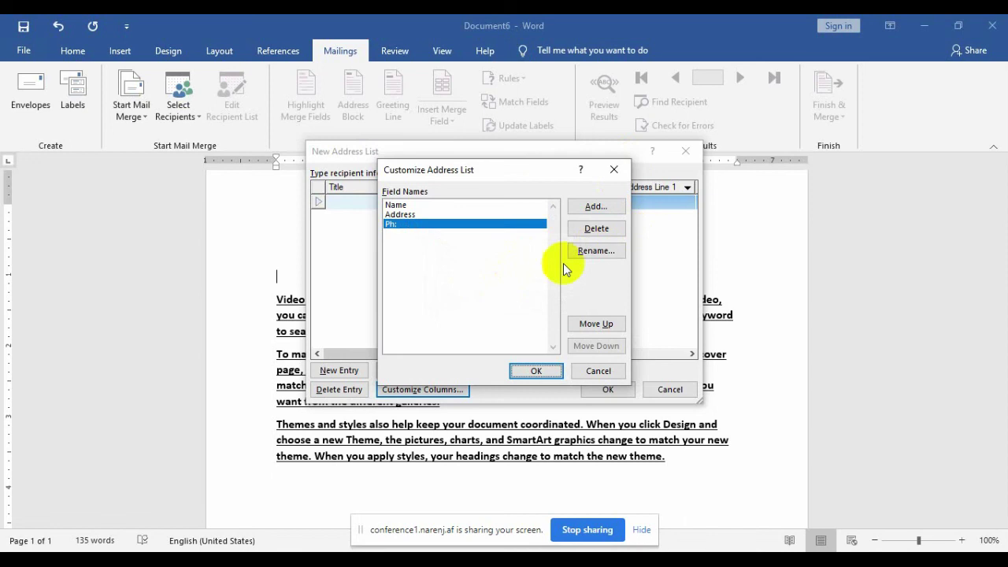
click(524, 370)
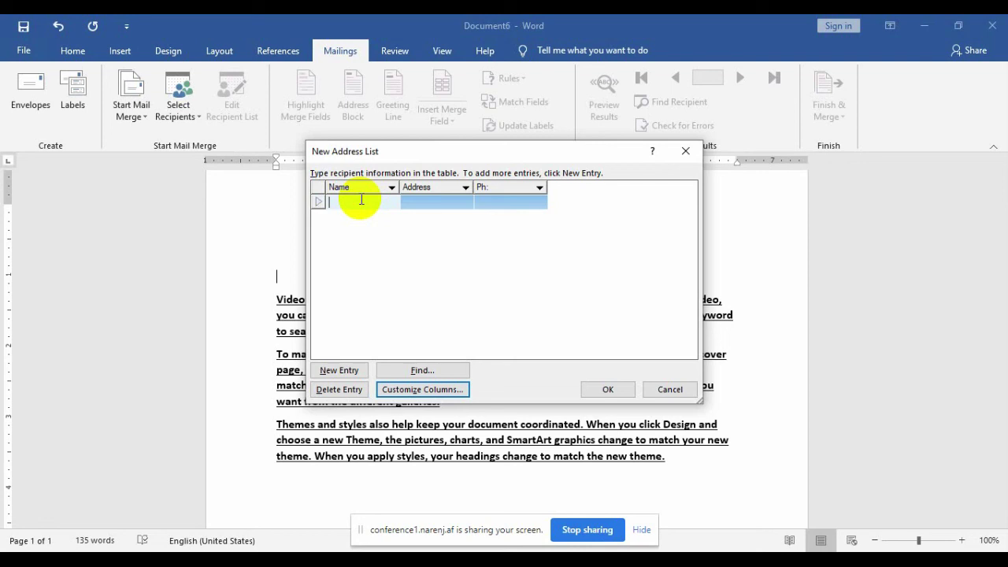
Enter the first recipient's name, address and phone number
text(ali)
key(Tab)
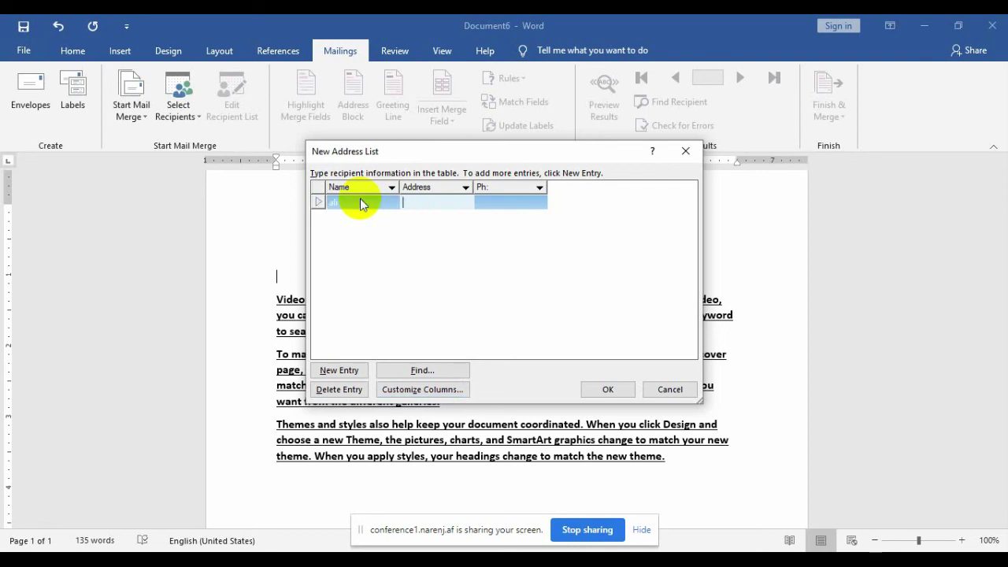
text(k)
text(arte nwe)
text(e)
key(BackSpace)
key(BackSpace)
text(a)
key(Tab)
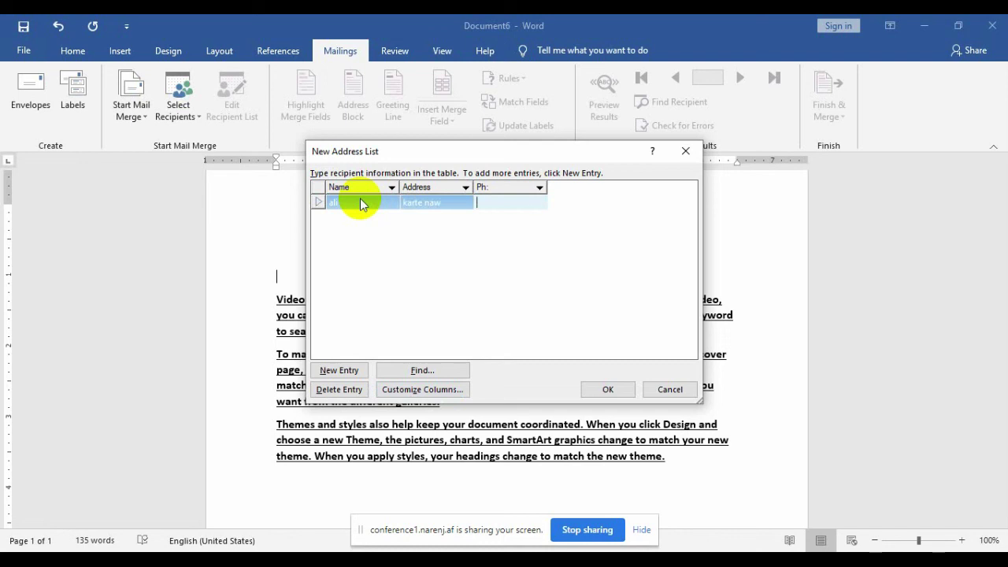
Add a second recipient with their name, address and phone number
click(340, 372)
text(w)
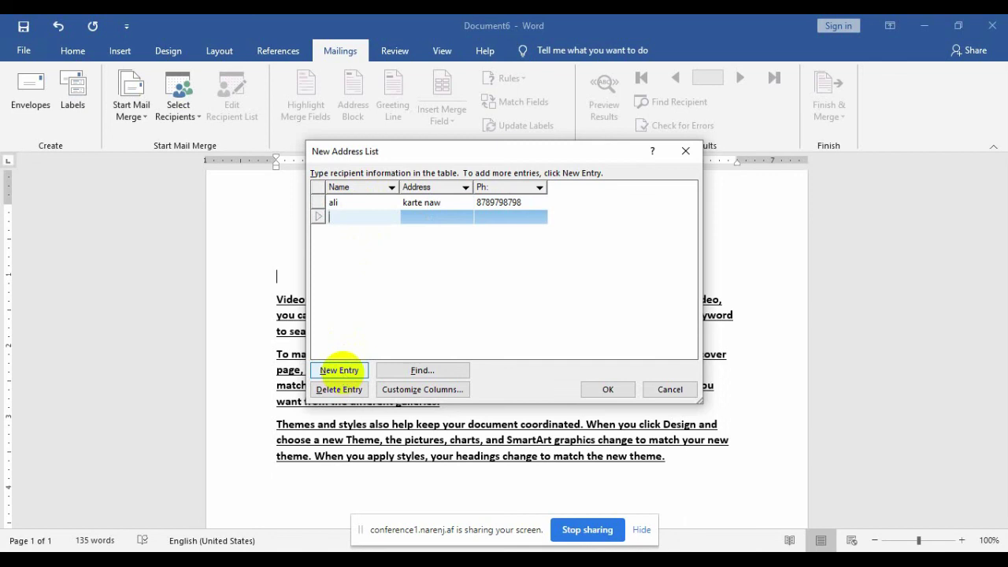
text(asem)
key(Tab)
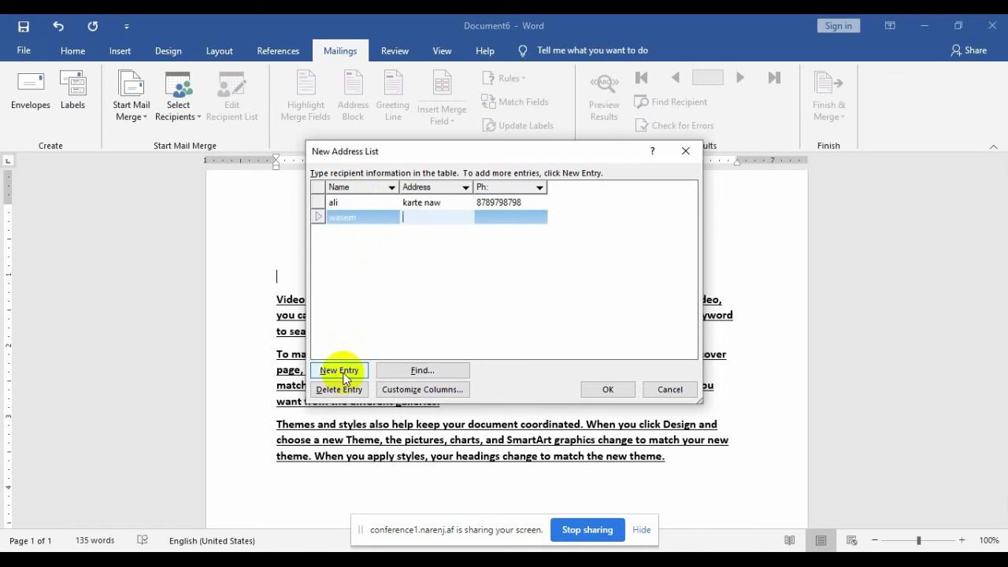
text(shar)
text(n)
key(BackSpace)
key(BackSpace)
key(BackSpace)
key(BackSpace)
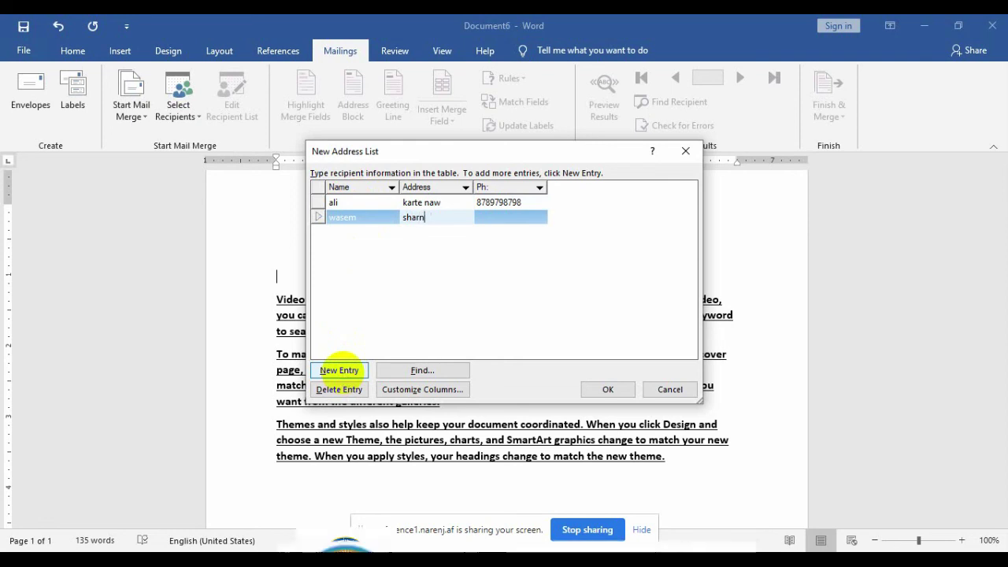
text(en)
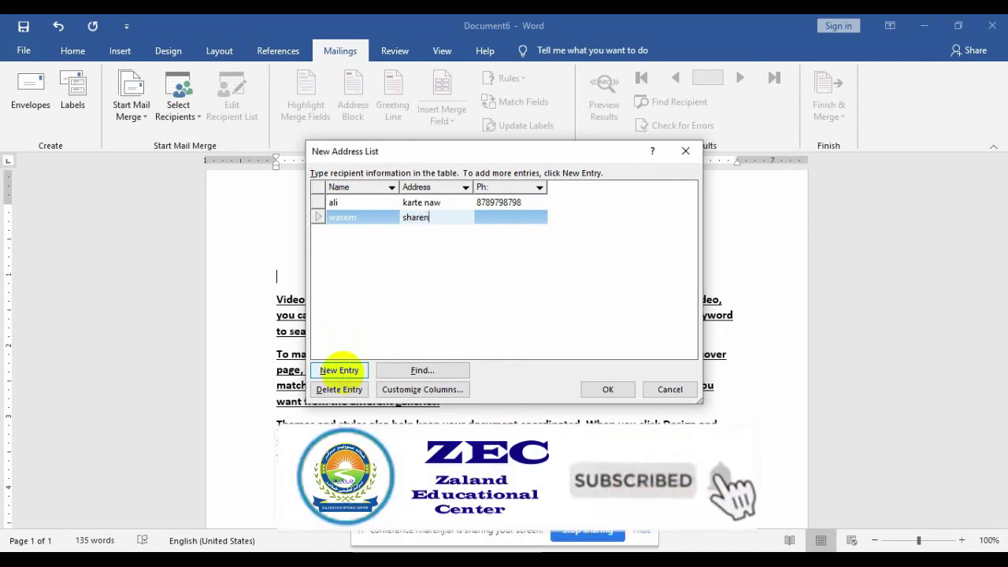
text(aw)
key(Tab)
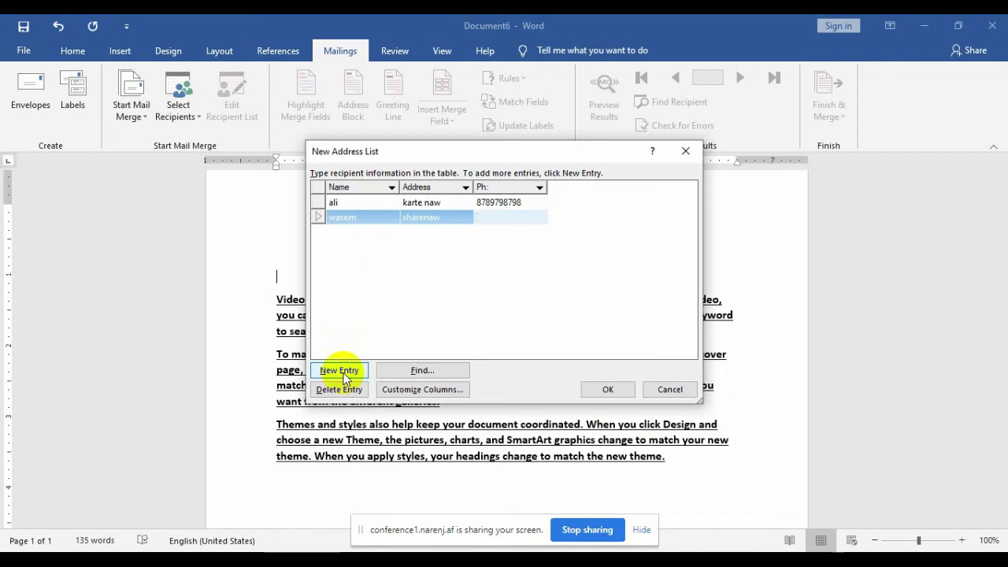
Add a third recipient with name, address and phone number, then finish the list
click(344, 375)
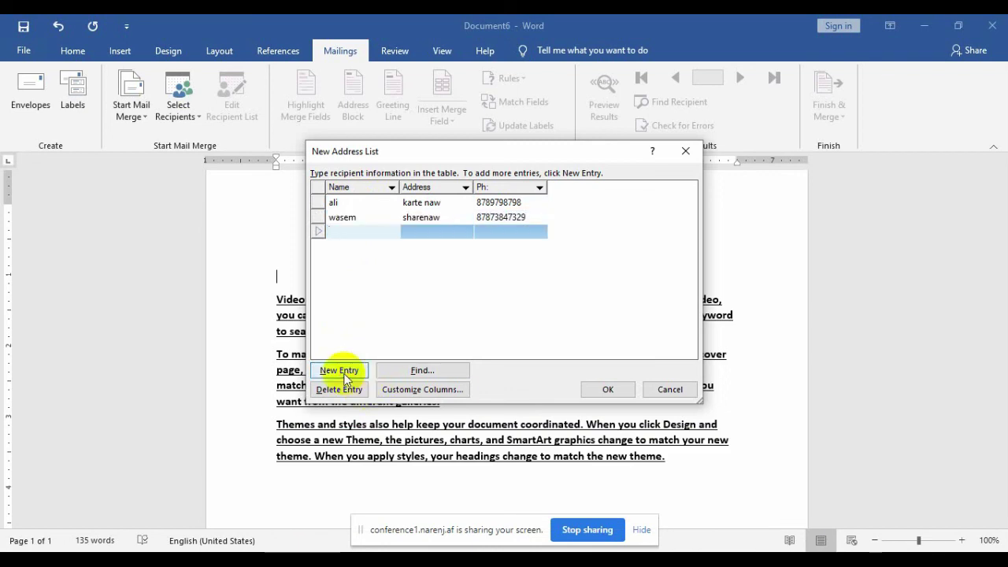
text(k)
text(amal)
key(Tab)
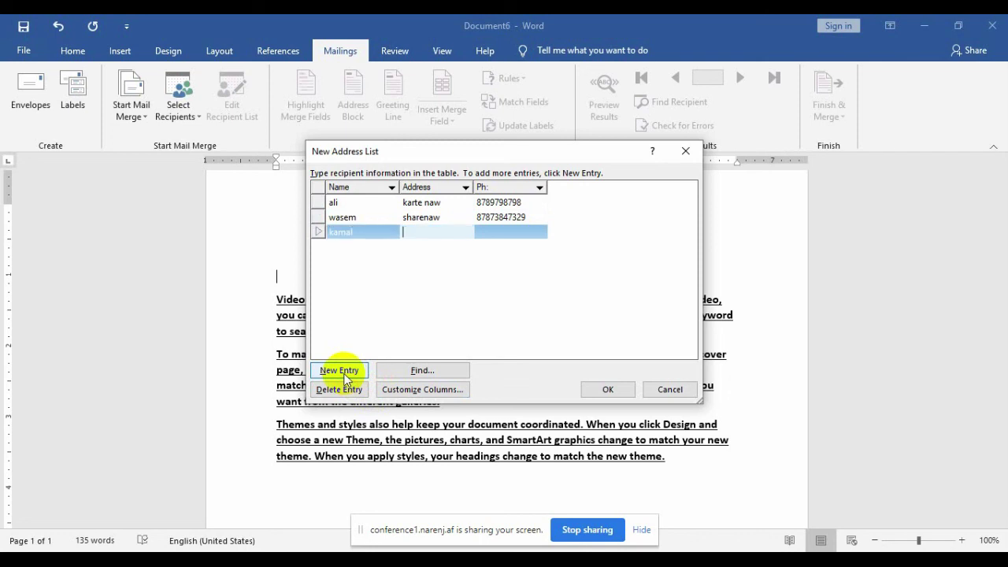
text(makr)
text(oryan)
key(Tab)
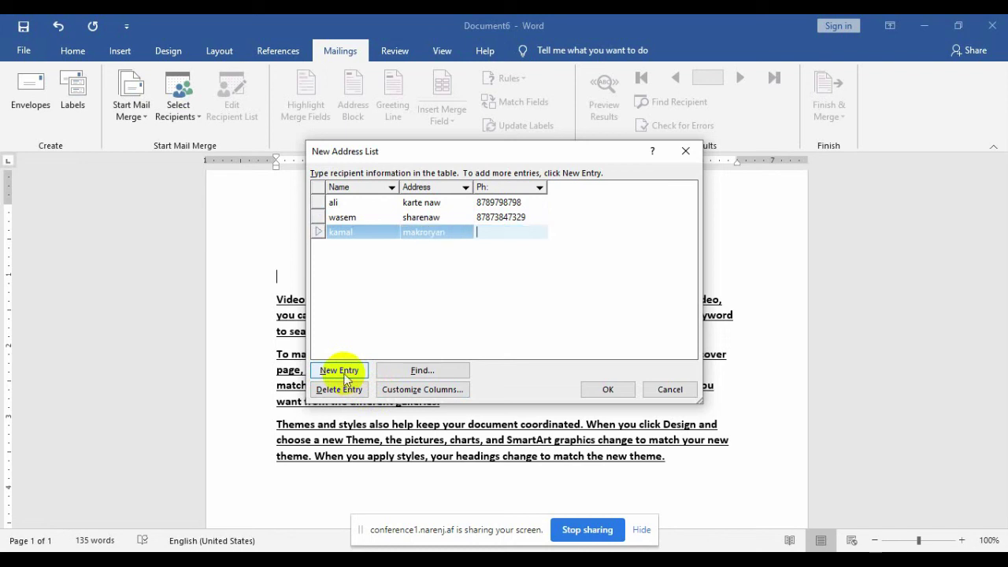
text(23243432)
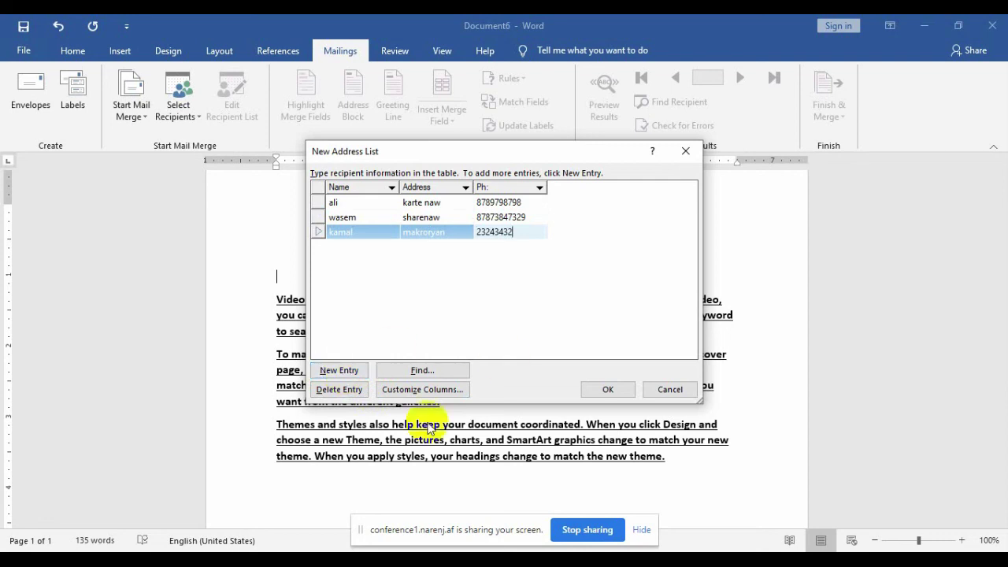
click(607, 389)
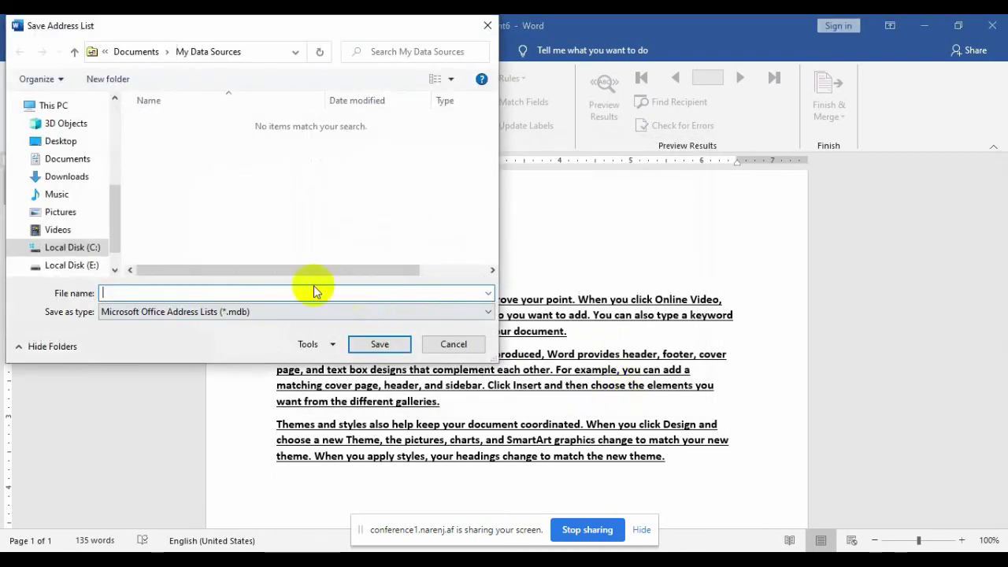
Save the recipient list on the Desktop under the file name 'my list'
click(62, 142)
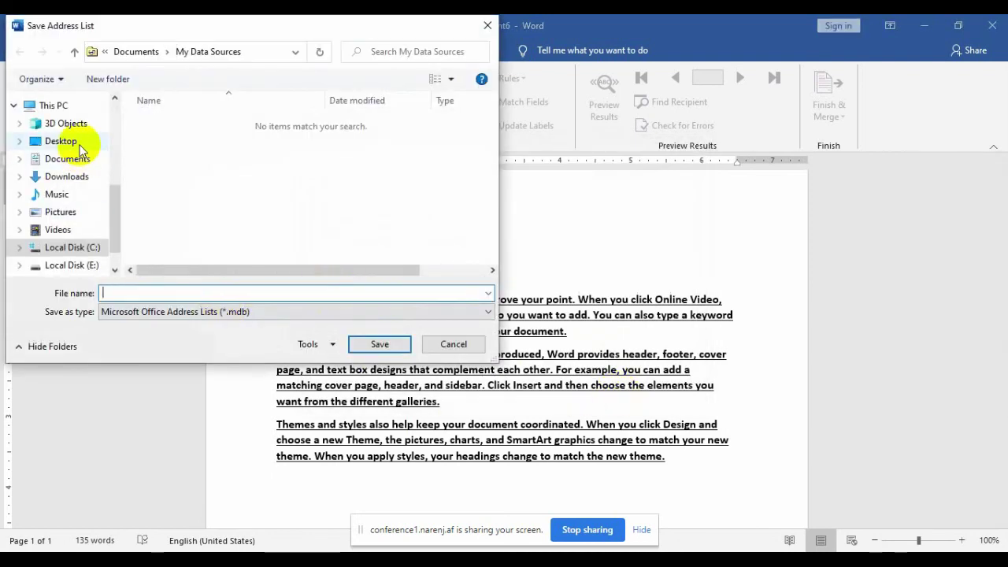
click(155, 293)
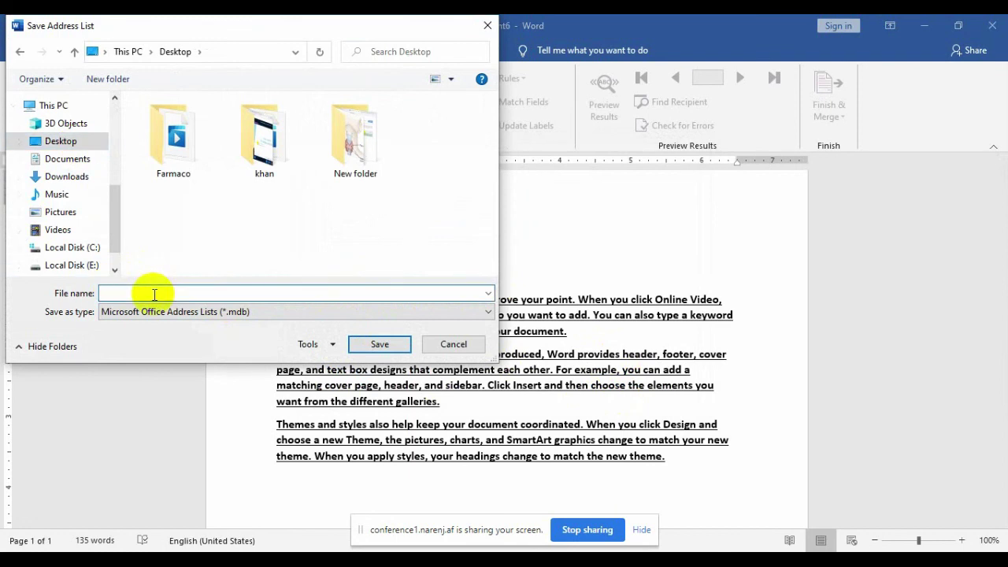
text(my lis)
text(t)
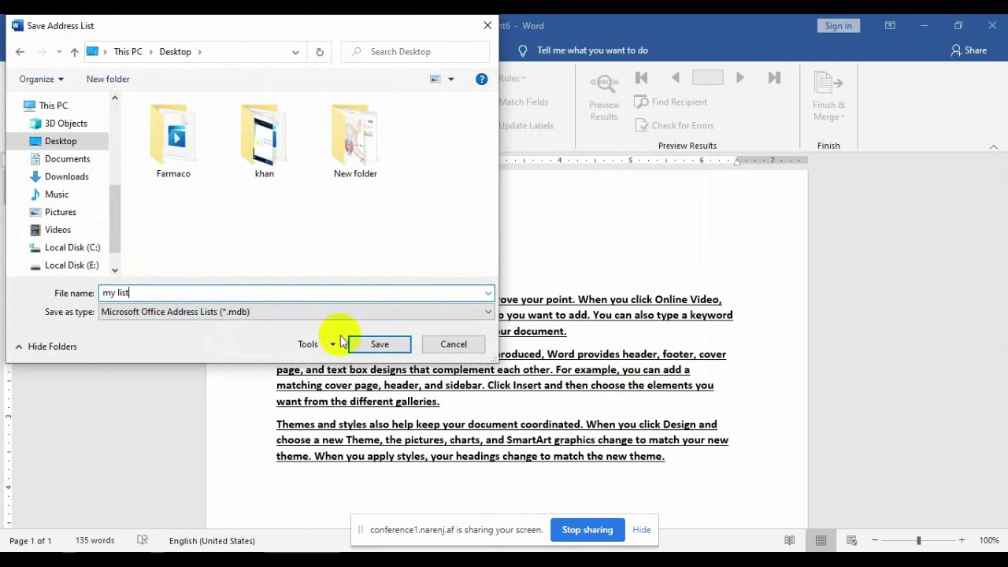
click(372, 343)
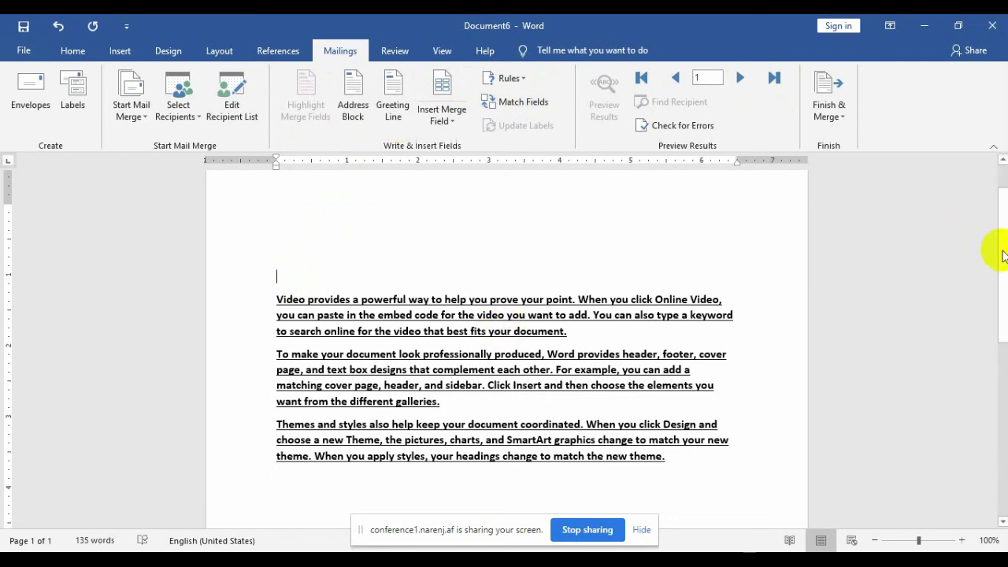
mouse_move(1003, 257)
mouse_down()
mouse_move(998, 305)
mouse_move(998, 230)
mouse_up()
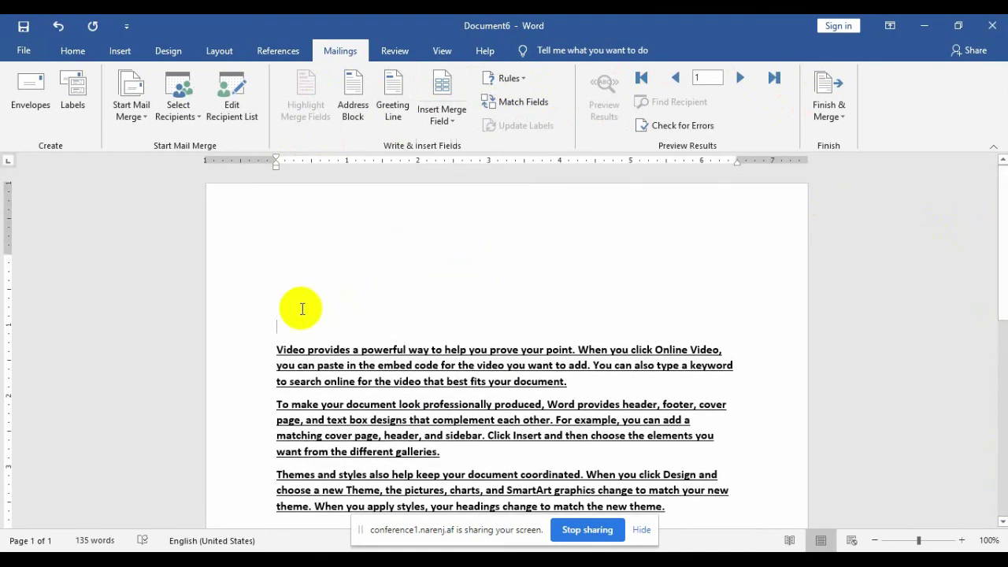
Review the merge recipients, keep all three included, and accept the list
click(190, 125)
click(236, 118)
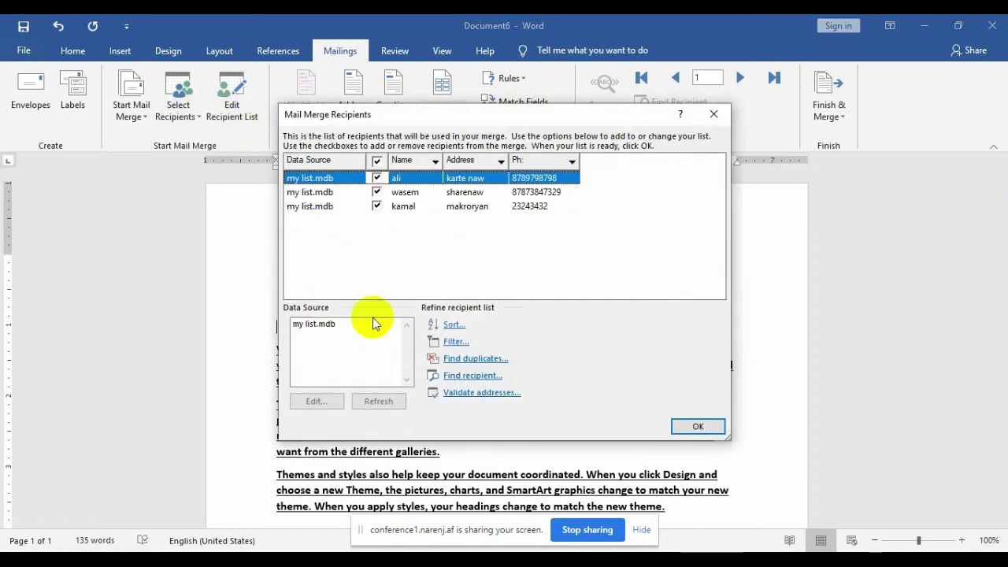
click(377, 193)
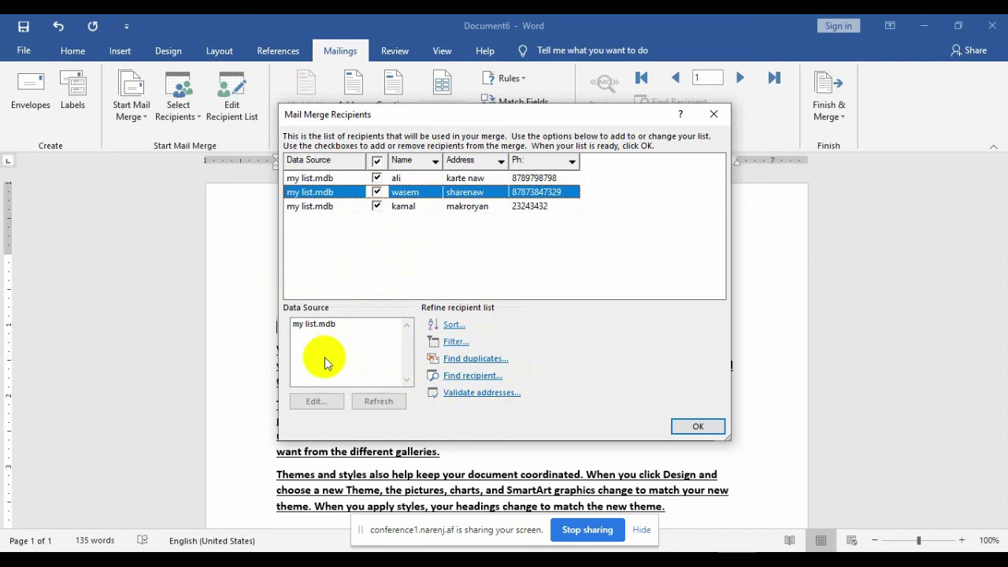
click(700, 427)
Insert the «Name», «Address» and «Ph» merge fields on separate lines above the paragraphs
click(326, 247)
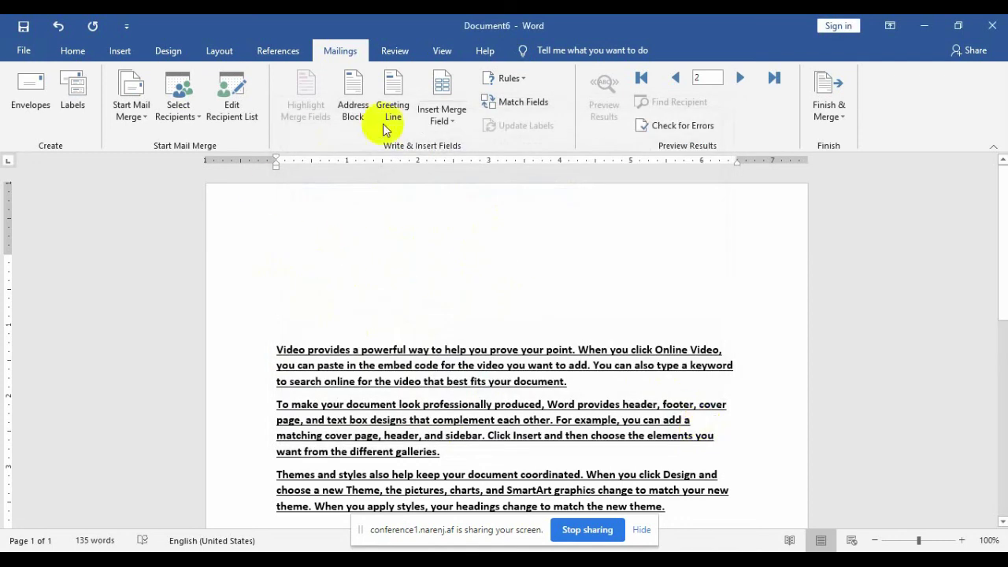
click(441, 127)
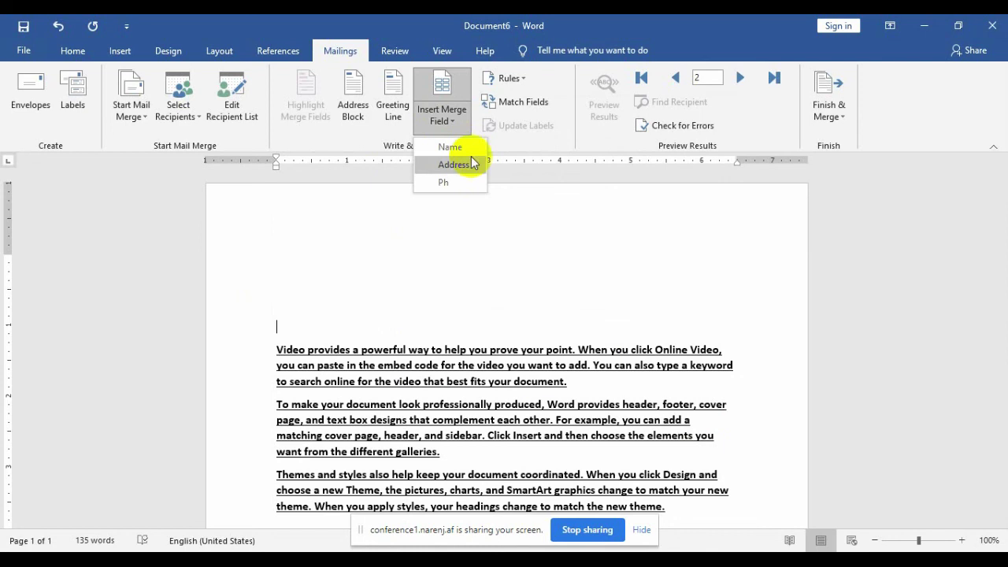
click(285, 283)
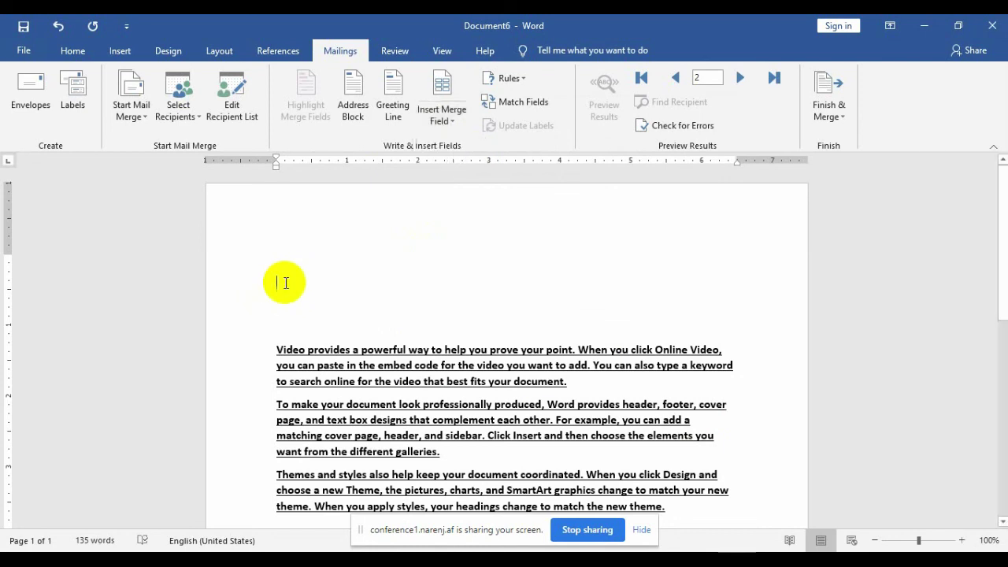
click(451, 116)
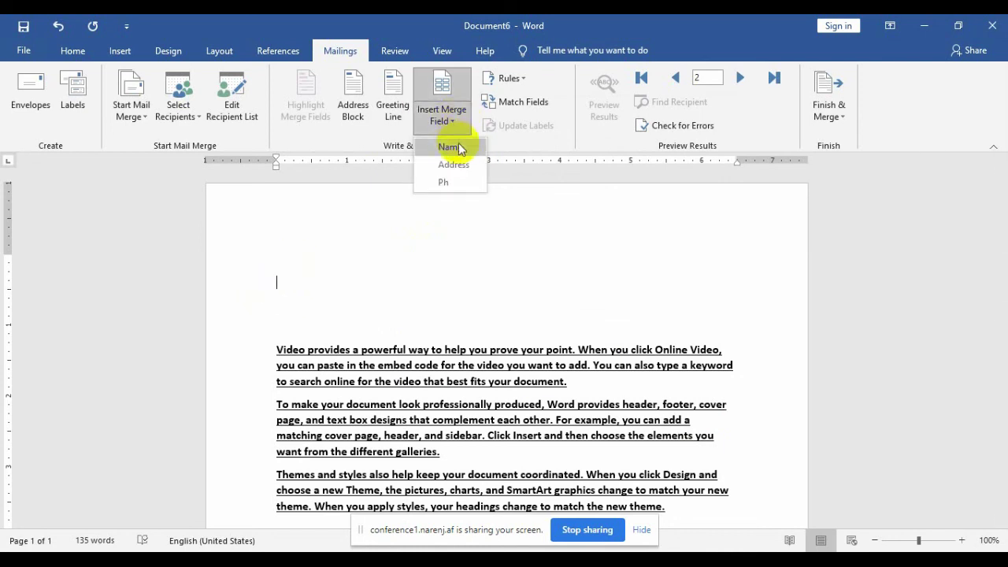
click(449, 147)
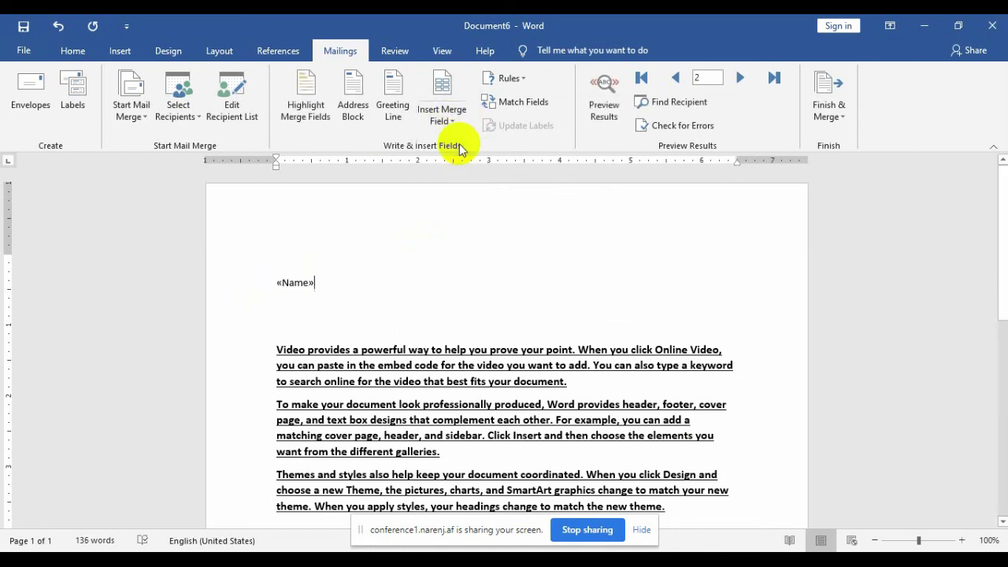
key(Return)
click(452, 126)
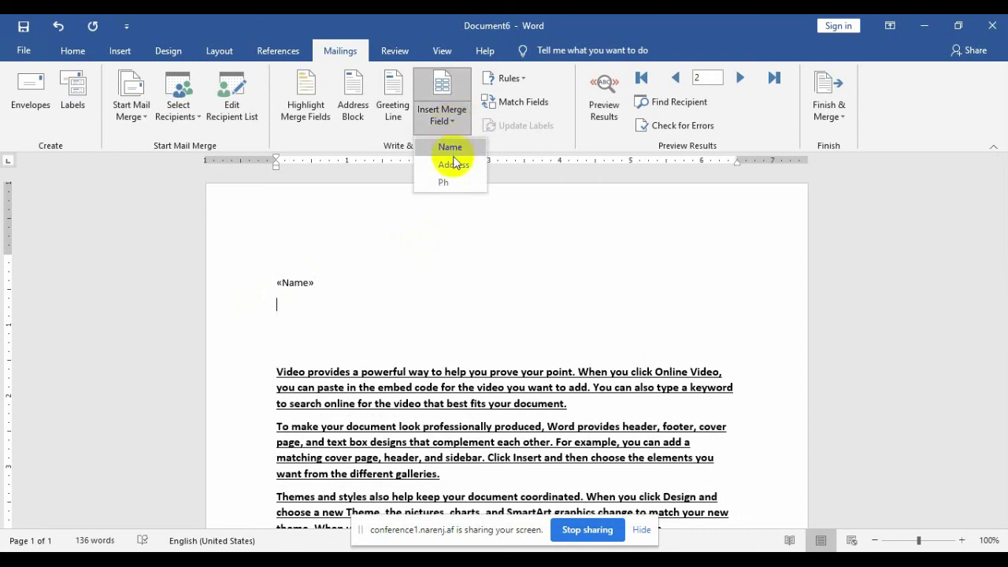
click(453, 166)
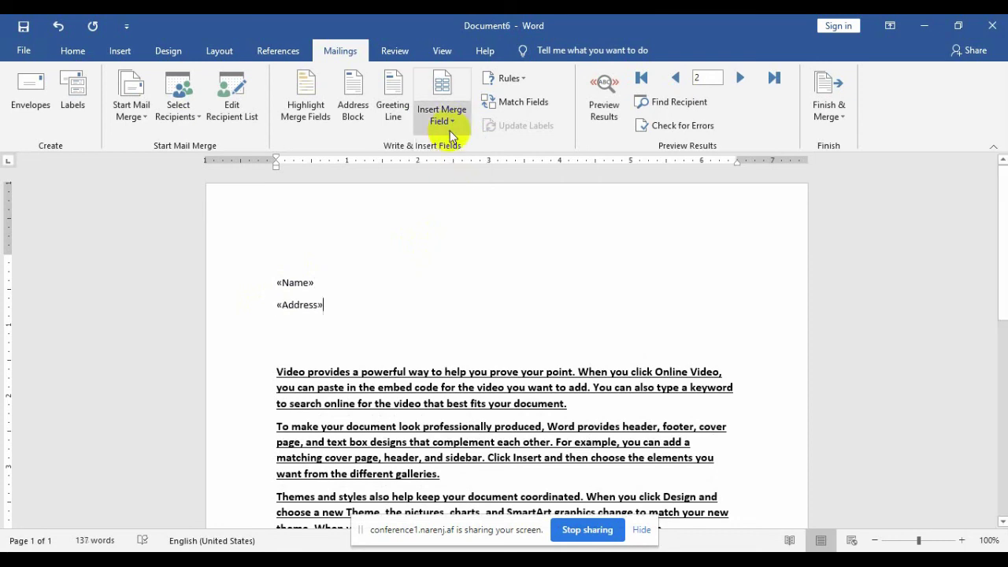
key(Return)
click(448, 130)
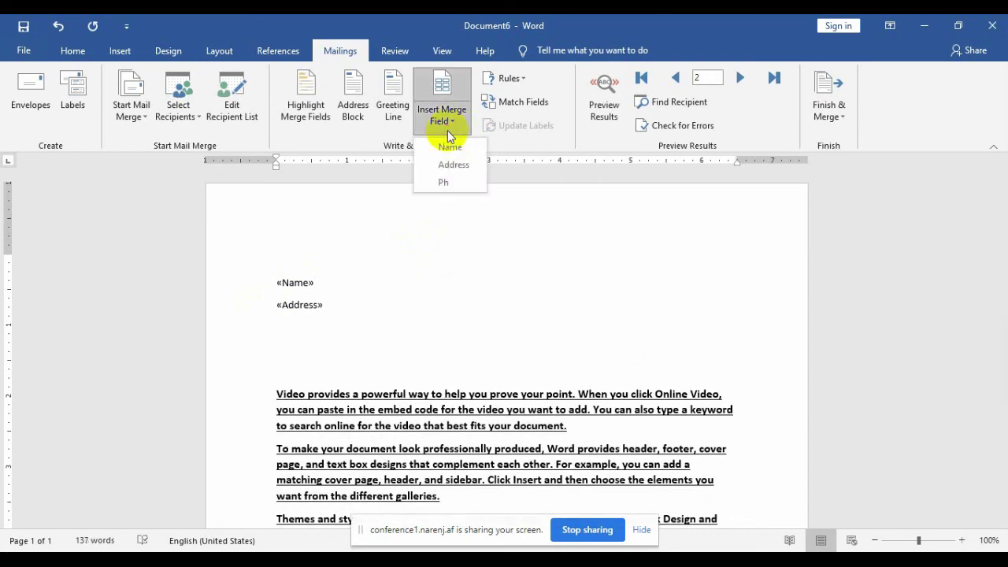
click(449, 179)
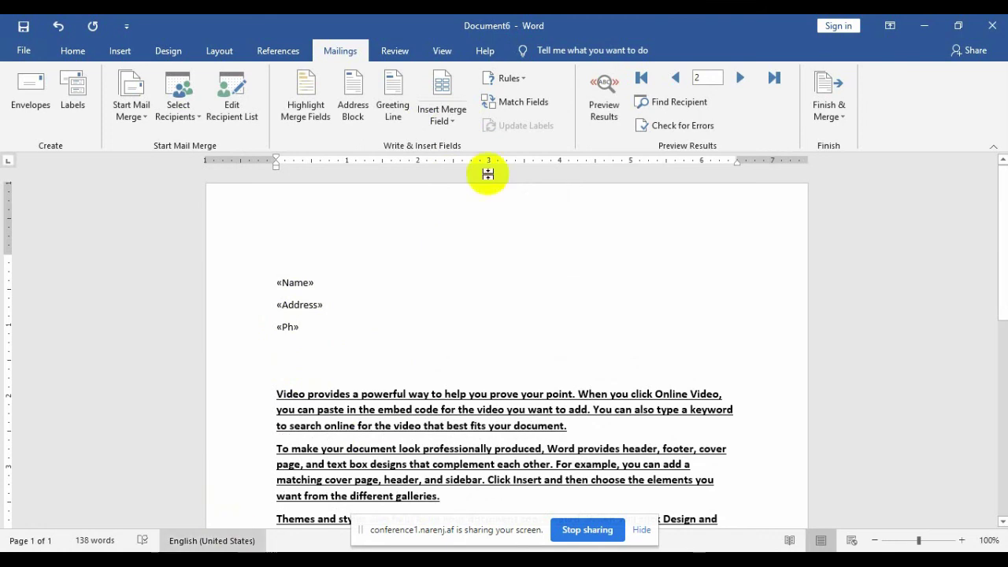
Turn on the merge preview and delete the blank lines below the phone field
click(604, 110)
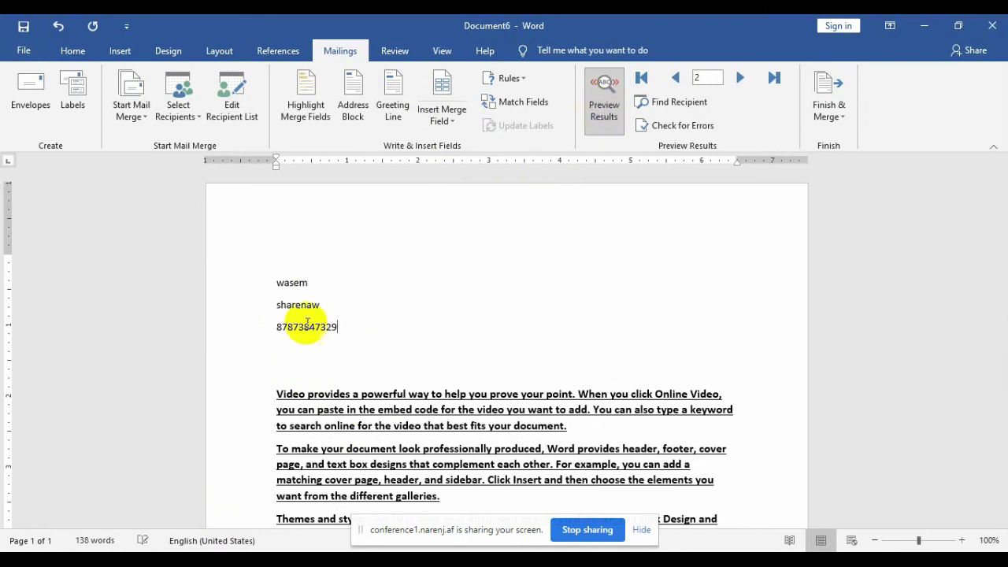
click(310, 363)
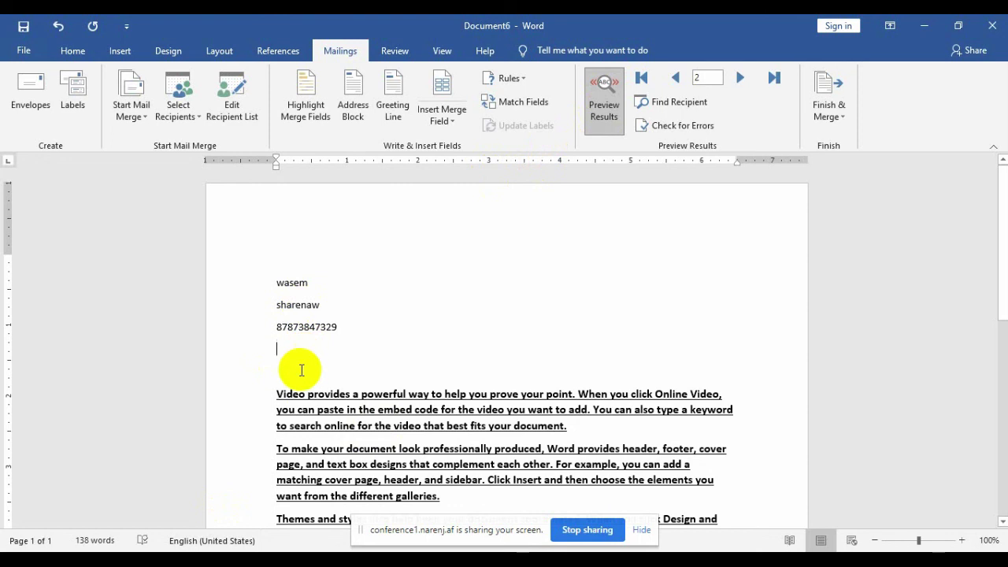
key(BackSpace)
key(BackSpace)
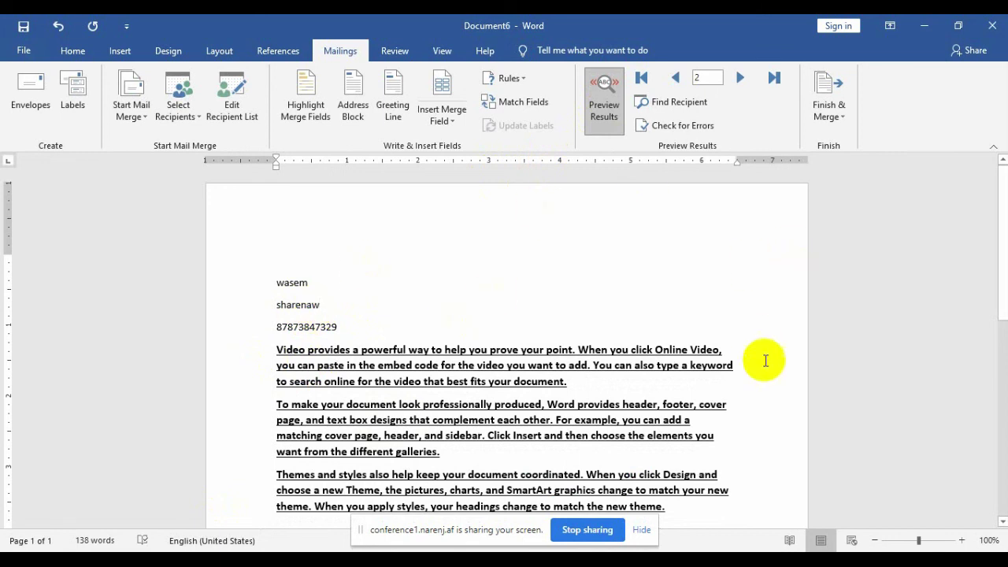
mouse_move(1003, 275)
mouse_down()
mouse_move(1001, 473)
mouse_move(992, 231)
mouse_up()
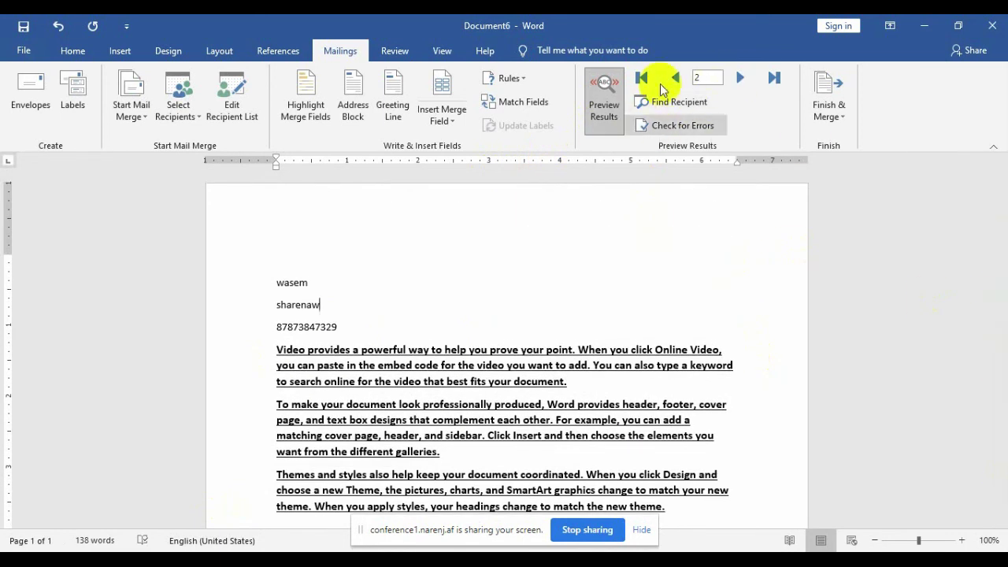
Step to the next recipient and back to record 1
click(738, 78)
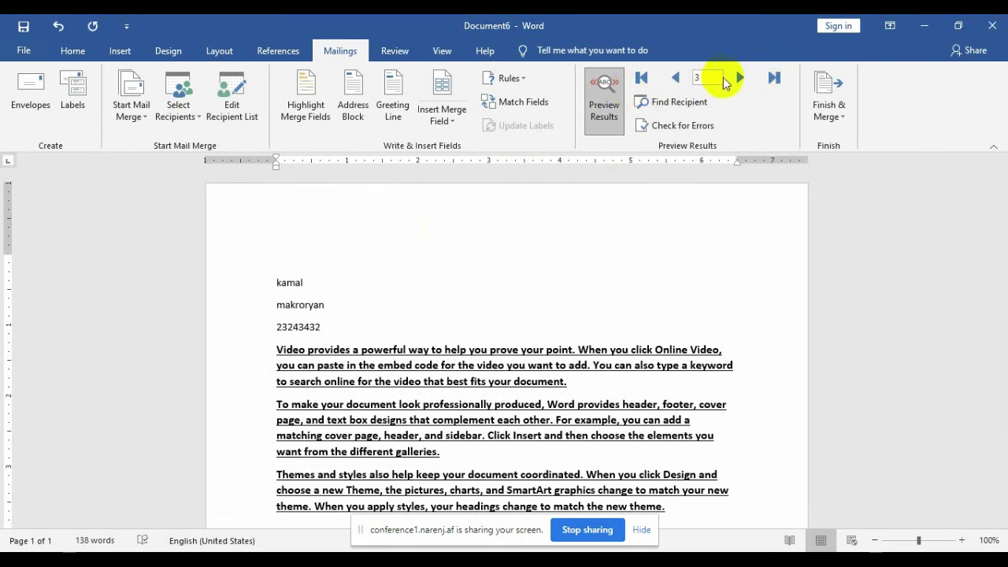
click(676, 78)
click(677, 79)
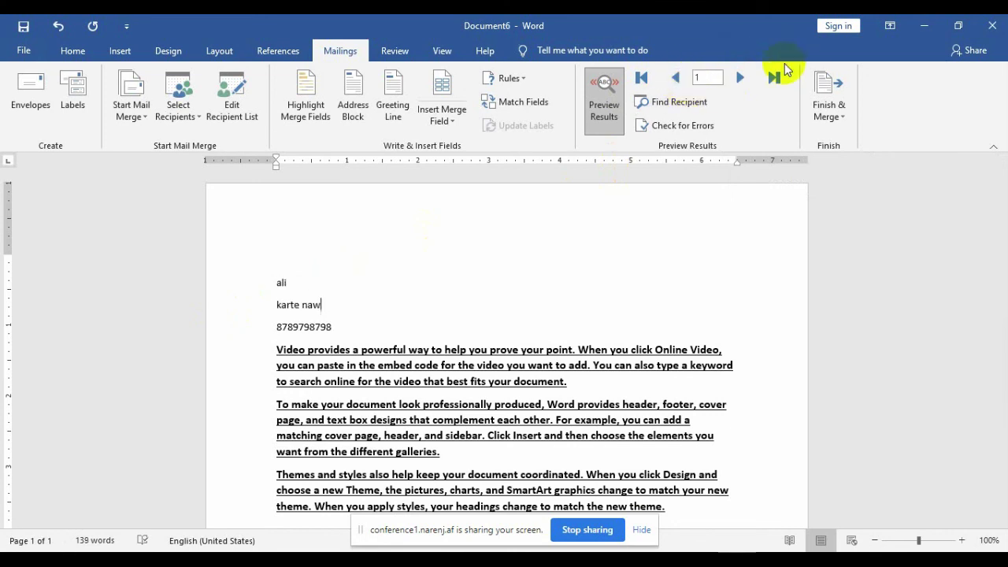
click(696, 108)
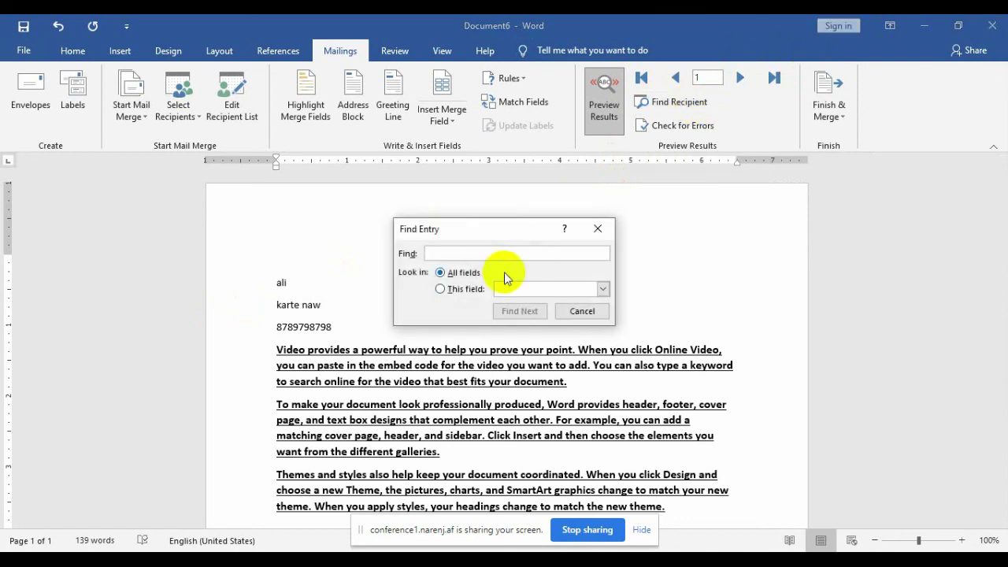
click(582, 311)
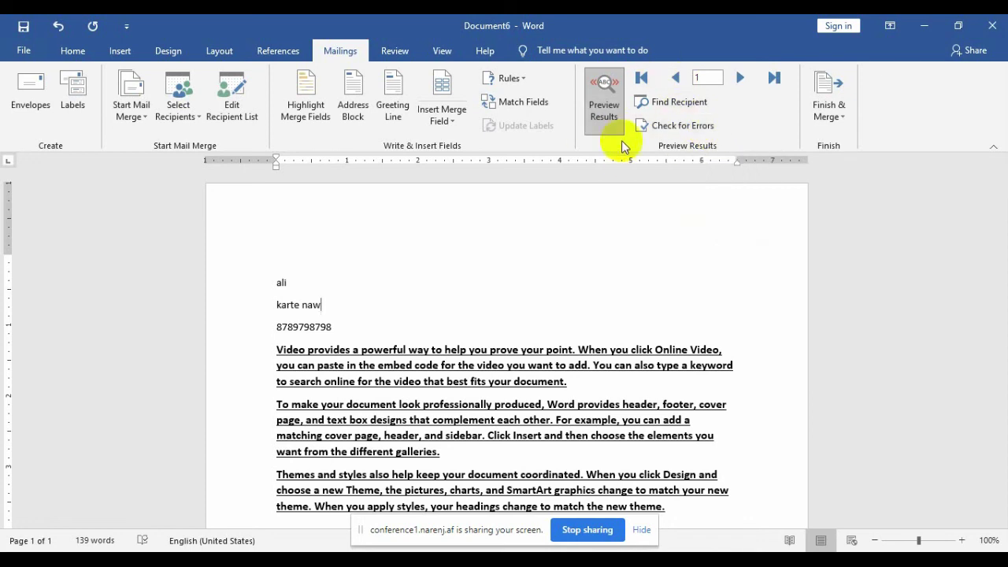
Merge all records into individual editable letters in a new Letters1 document
click(829, 117)
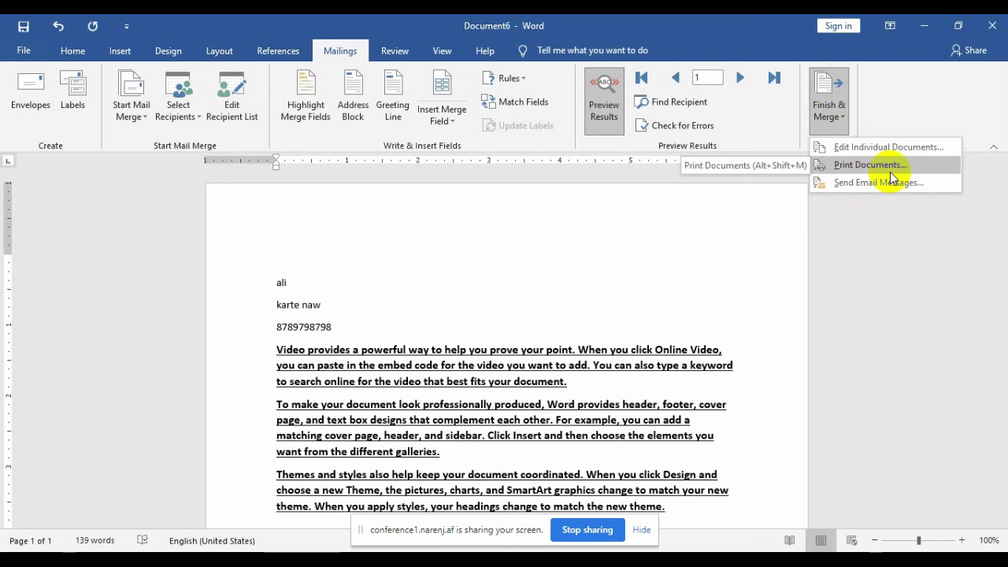
click(887, 149)
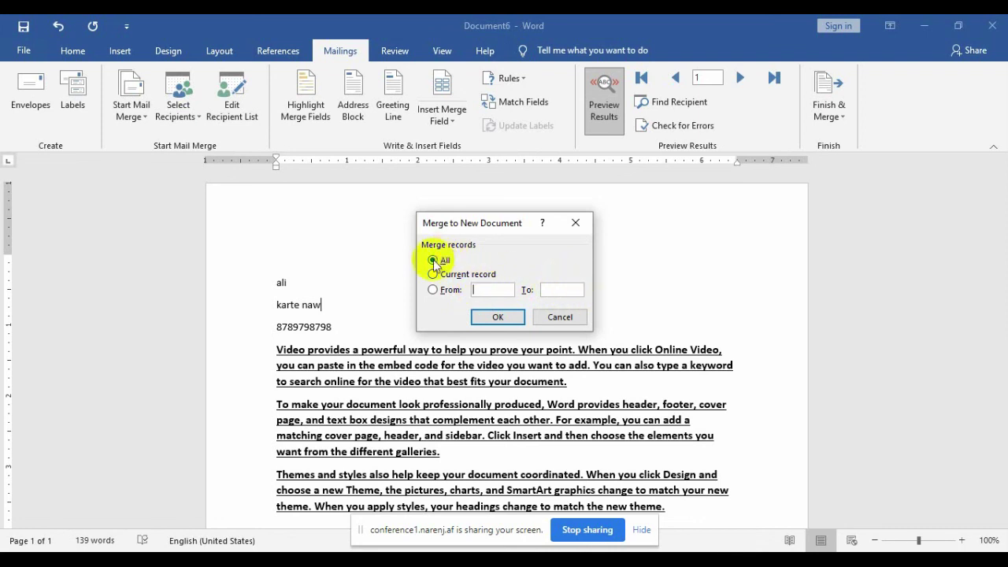
click(498, 316)
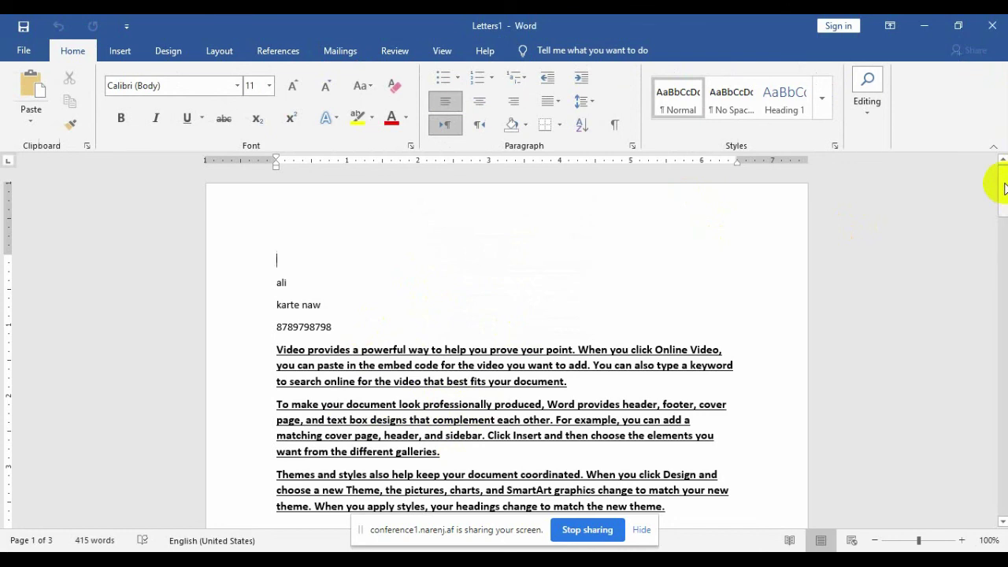
Scroll through the three merged letters, show Mailings, and check each recipient's name, address, phone lines
drag(1002, 183, 1000, 425)
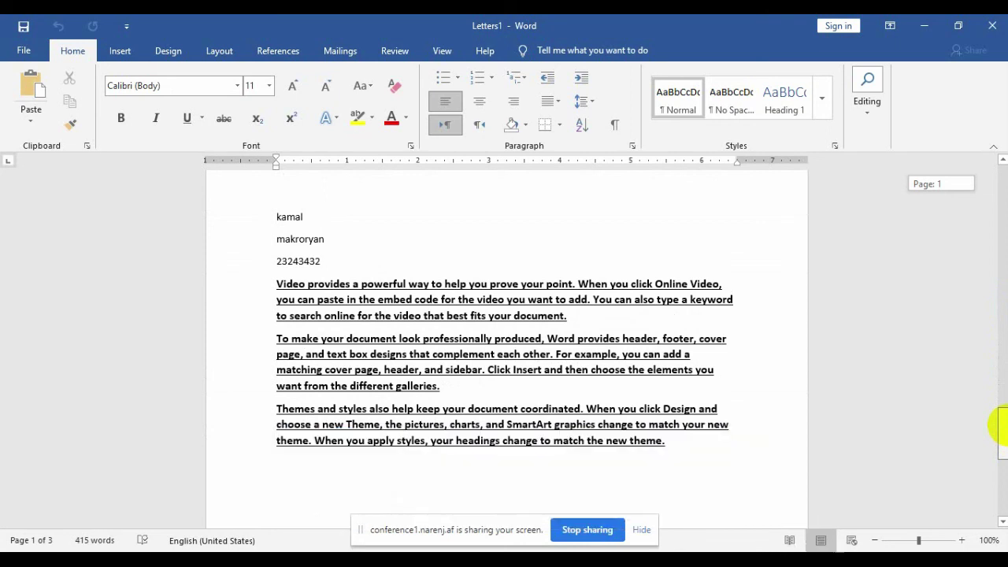
mouse_move(999, 429)
mouse_down()
mouse_move(997, 462)
mouse_move(1001, 367)
mouse_move(968, 198)
mouse_move(994, 153)
mouse_up()
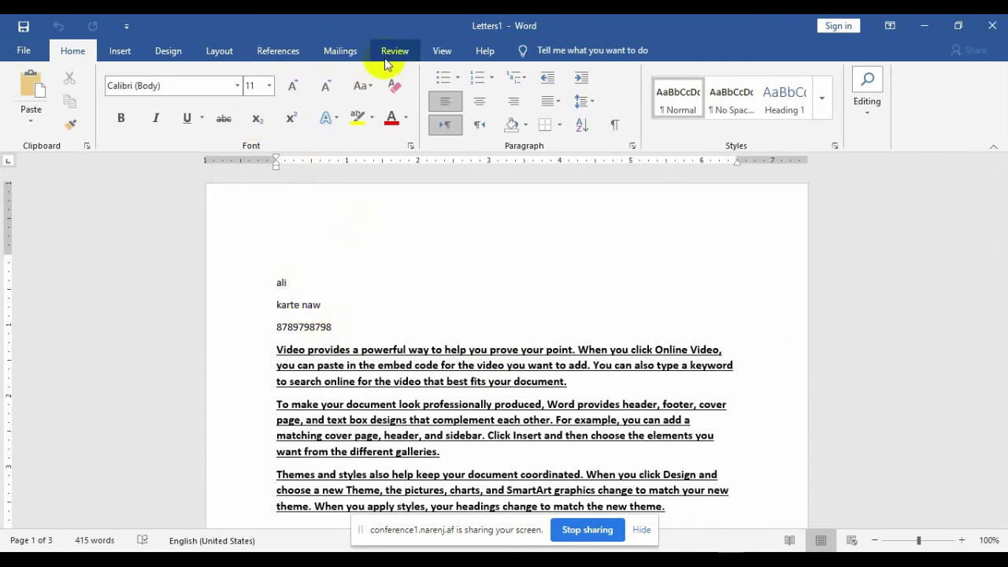
click(340, 54)
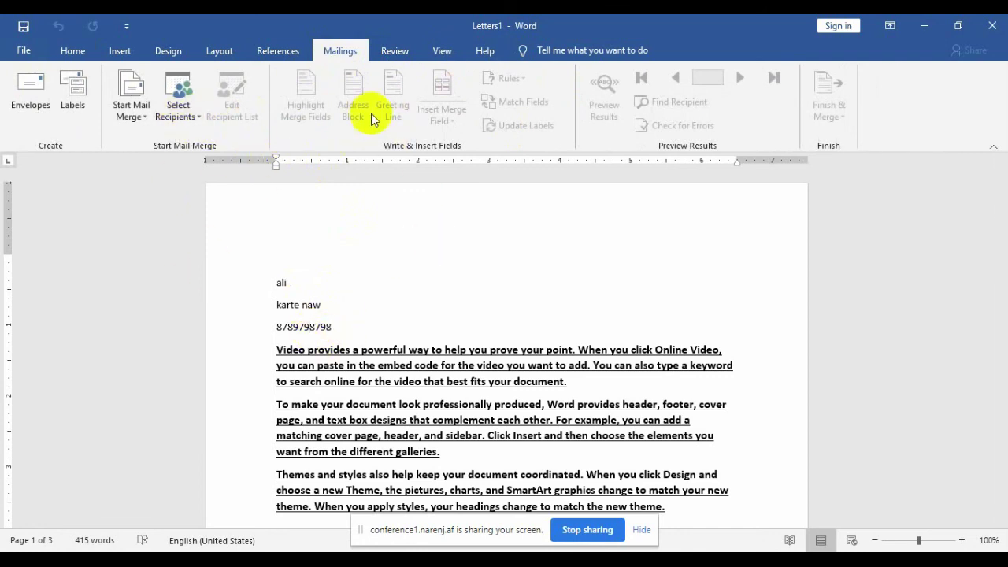
mouse_move(906, 315)
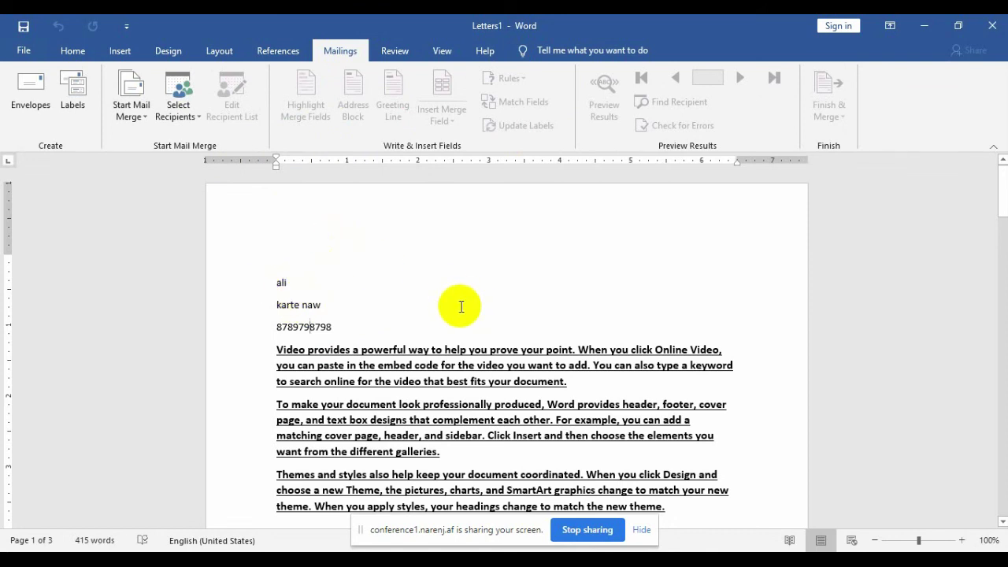
click(438, 365)
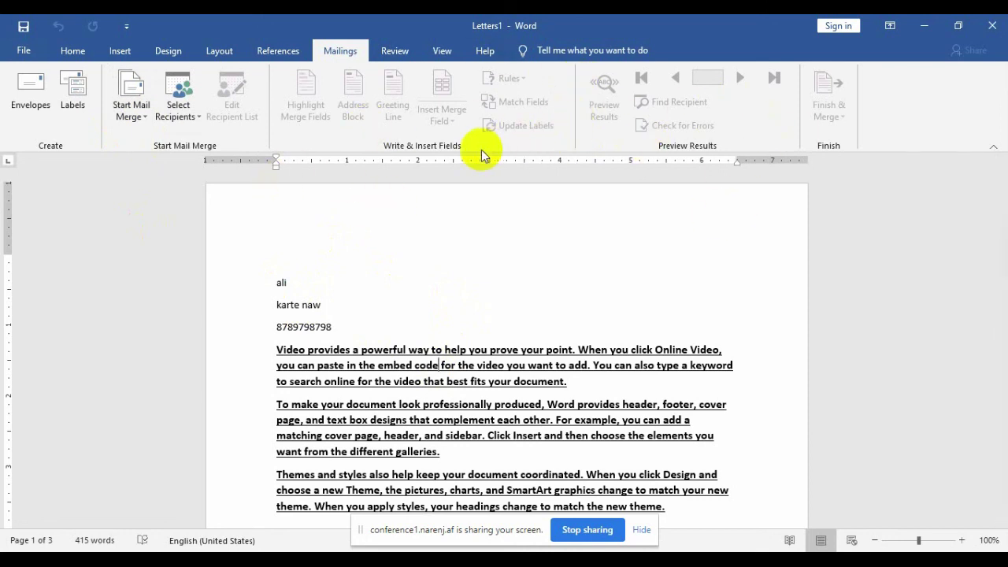
click(356, 323)
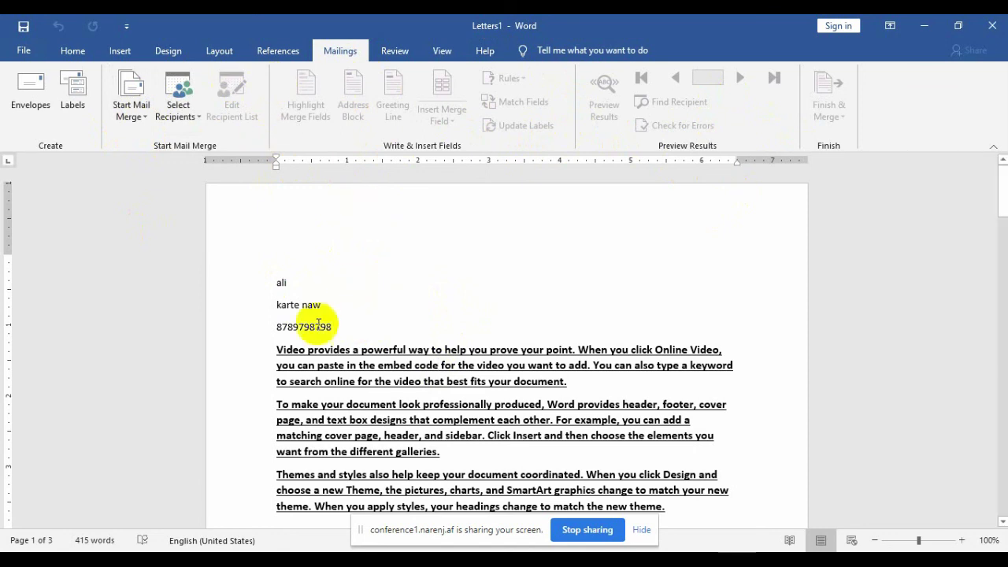
click(300, 306)
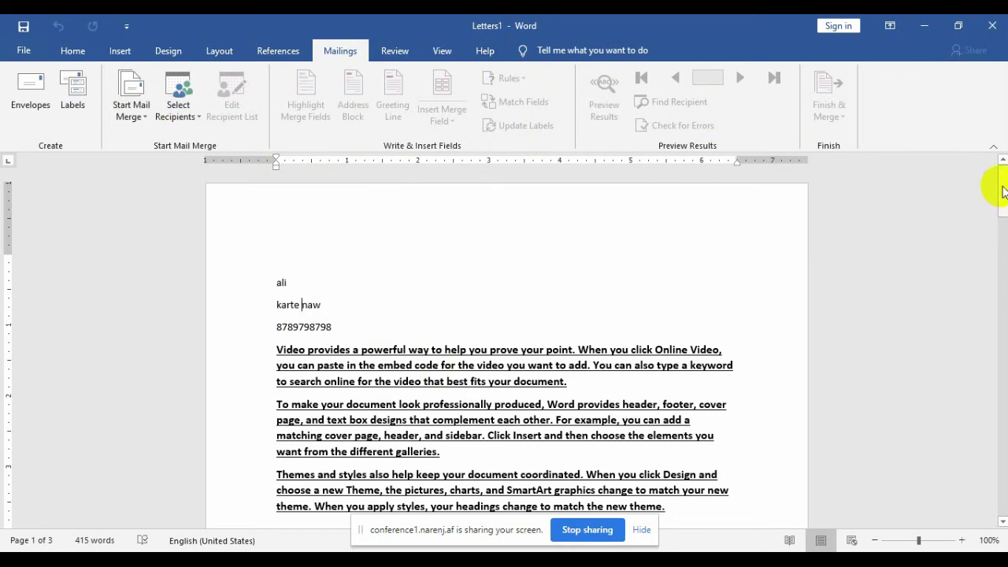
drag(1000, 187, 1000, 291)
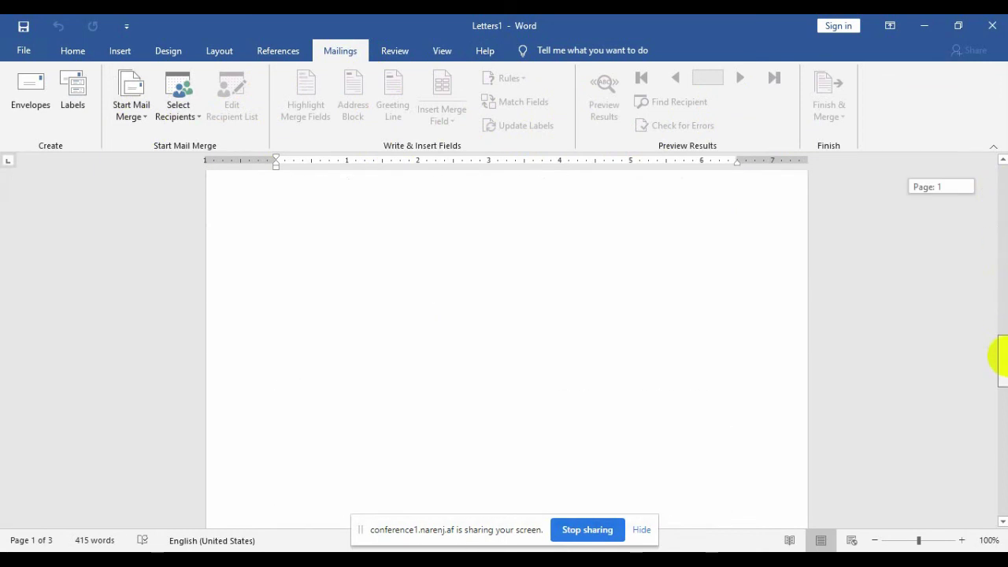
mouse_move(1000, 292)
mouse_down()
mouse_move(998, 470)
mouse_move(1002, 312)
mouse_up()
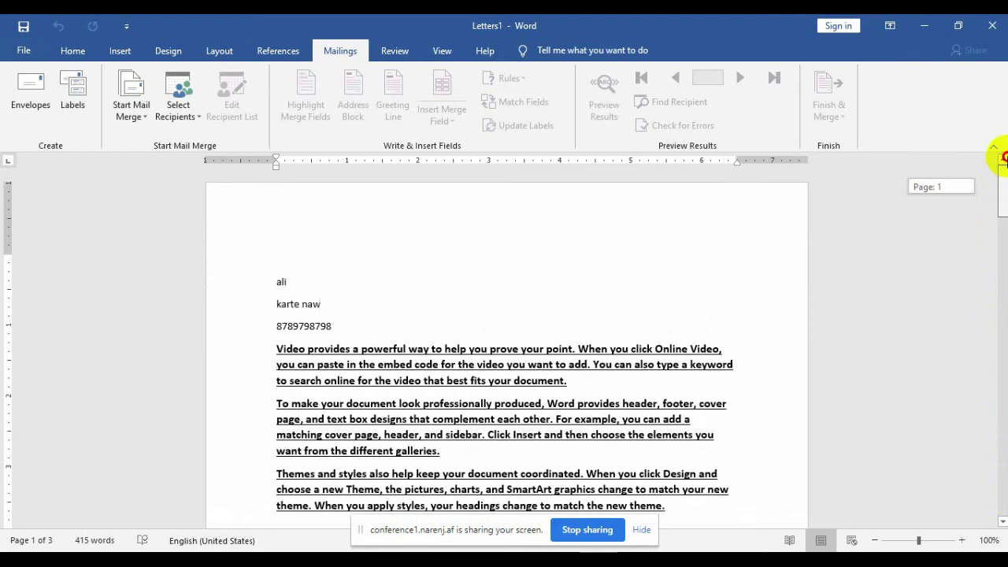
mouse_move(990, 226)
mouse_down()
mouse_move(998, 369)
mouse_move(1001, 169)
mouse_up()
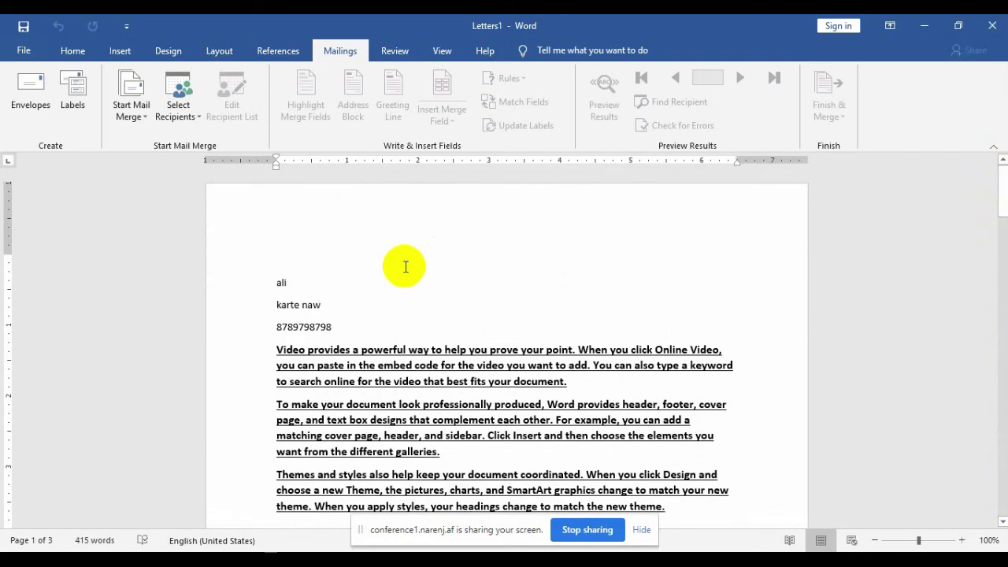